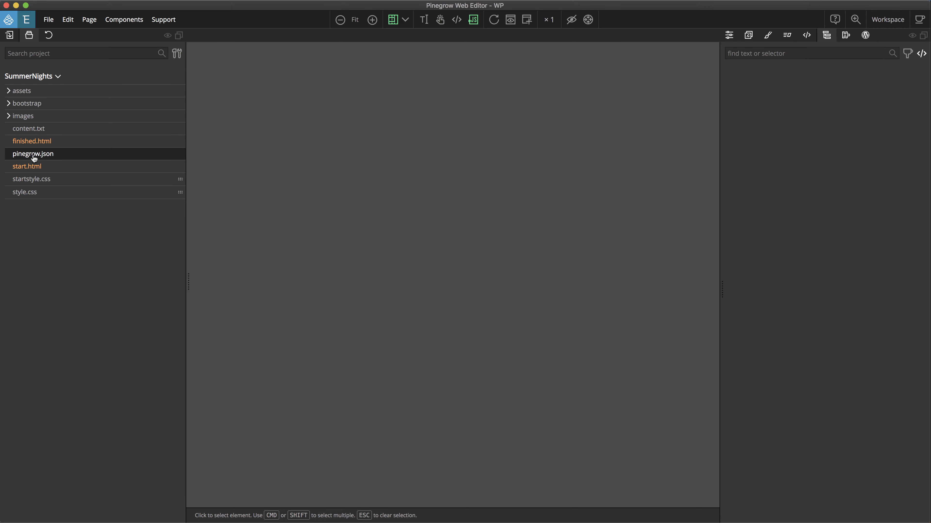
Open finished.html to examine the completed page layout at a slightly wider preview size, and close it.
double_click(42, 143)
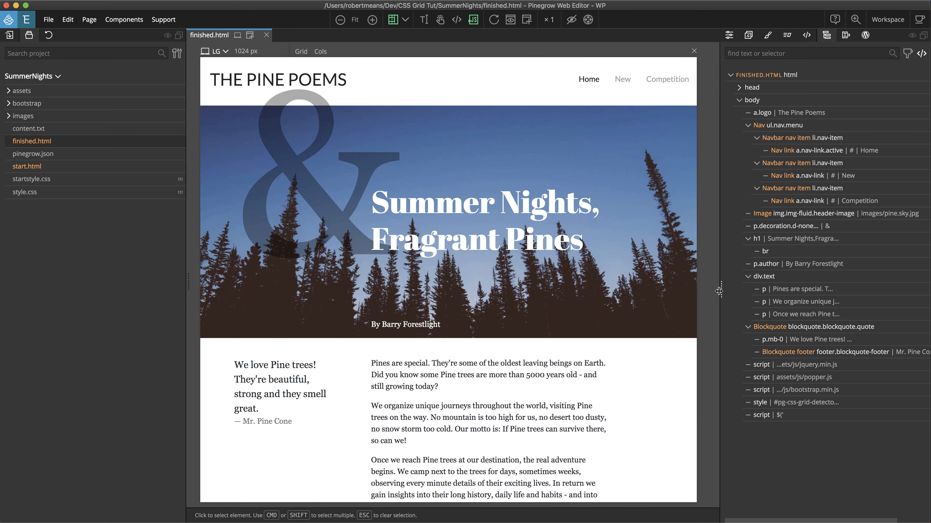
left_click_drag(699, 291, 714, 312)
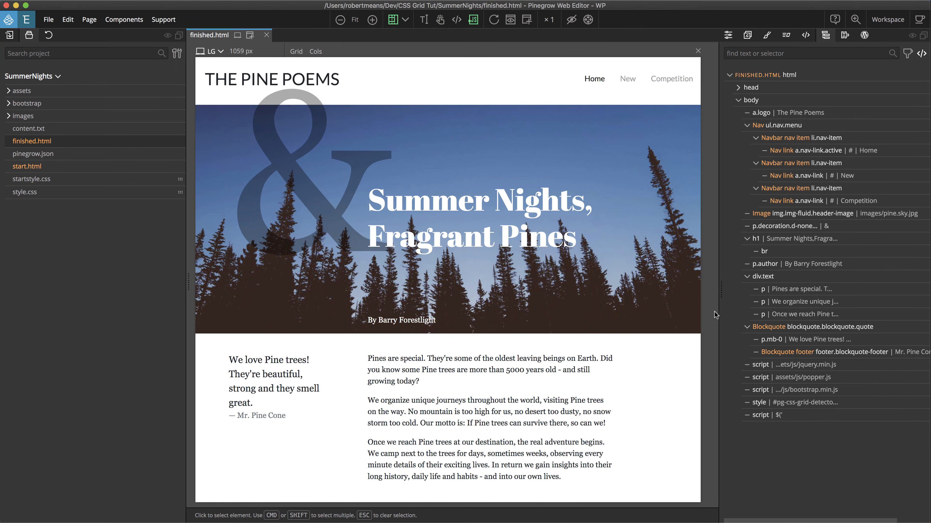
left_click(266, 35)
Open start.html and create a CSS grid on the body element in its style attribute.
left_click(61, 168)
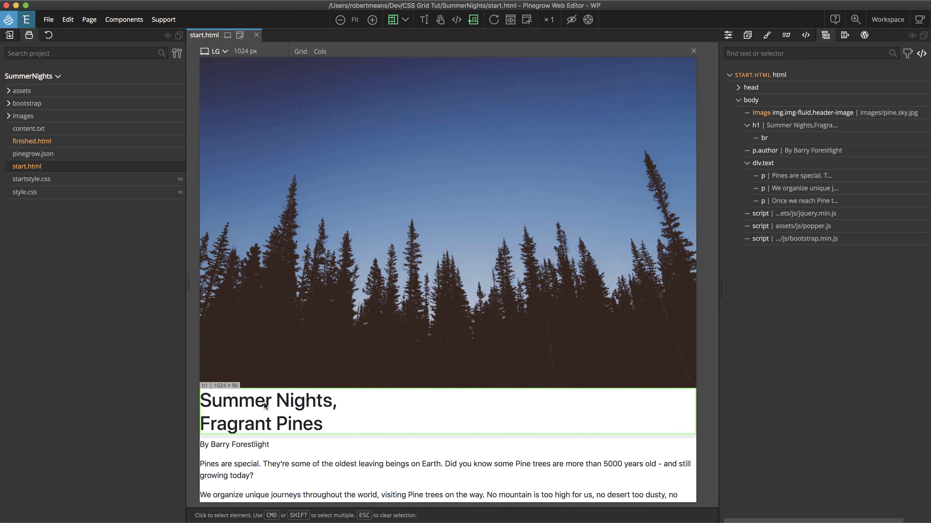
scroll(286, 451, "down", 3)
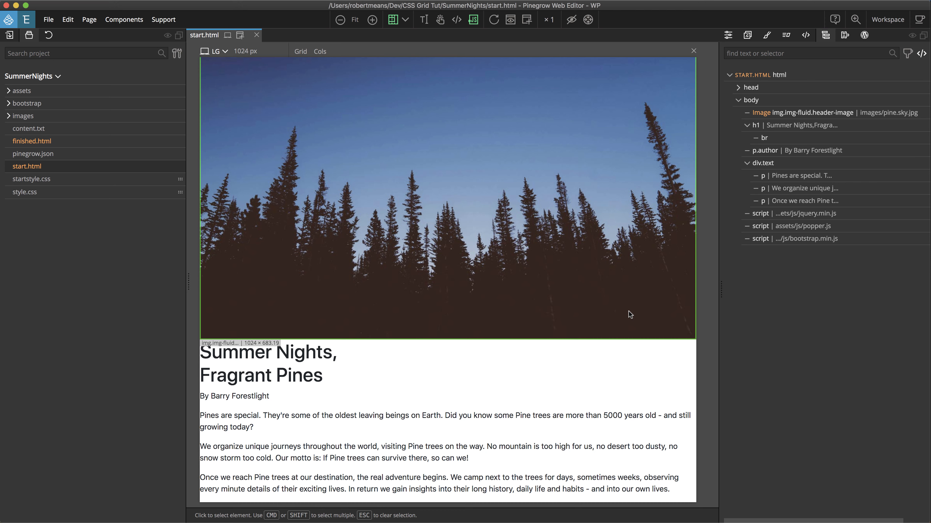
left_click(756, 102)
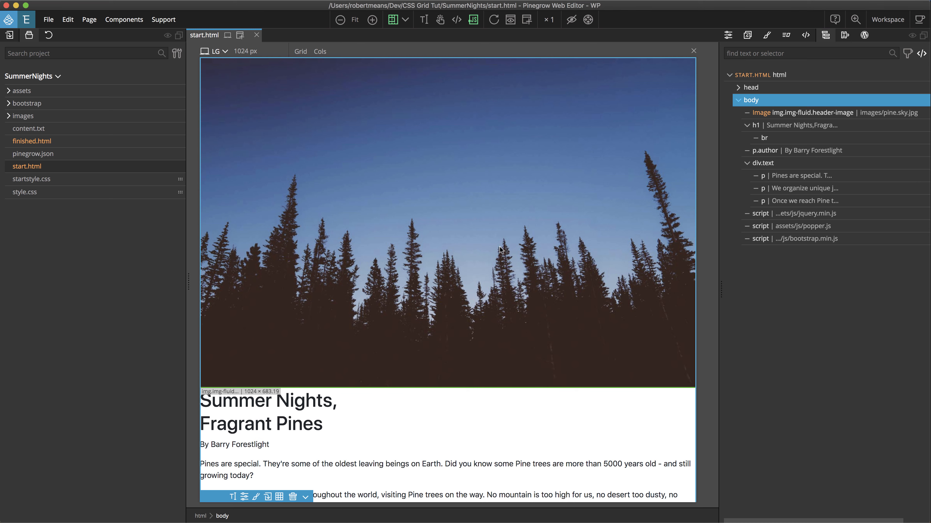
key("g")
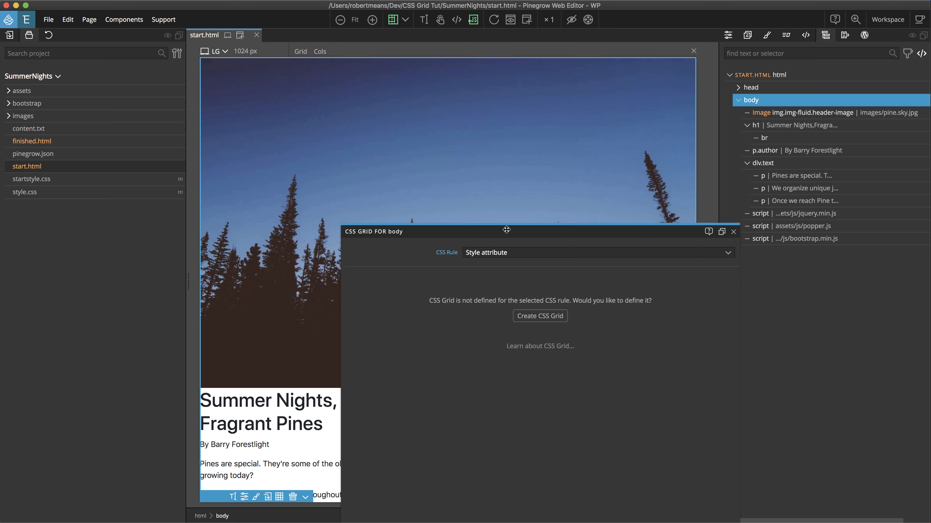
left_click_drag(507, 223, 426, 88)
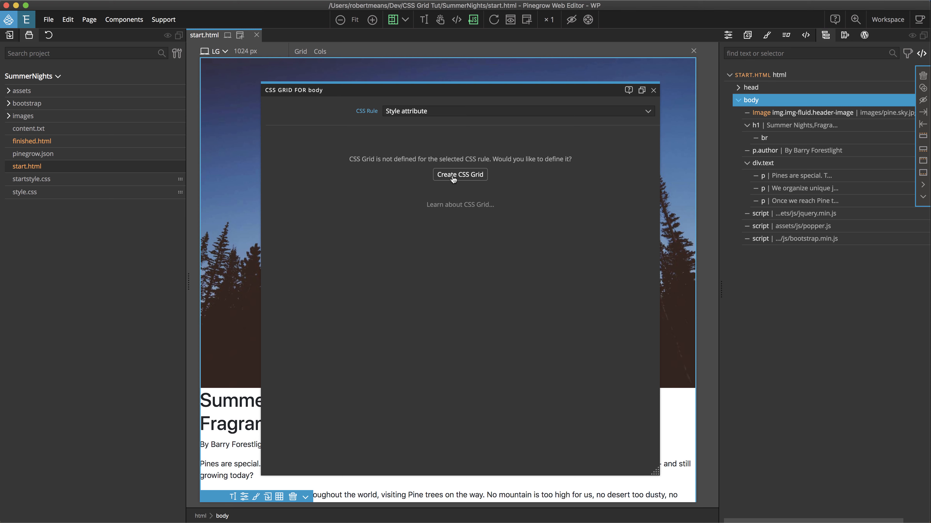
left_click(453, 178)
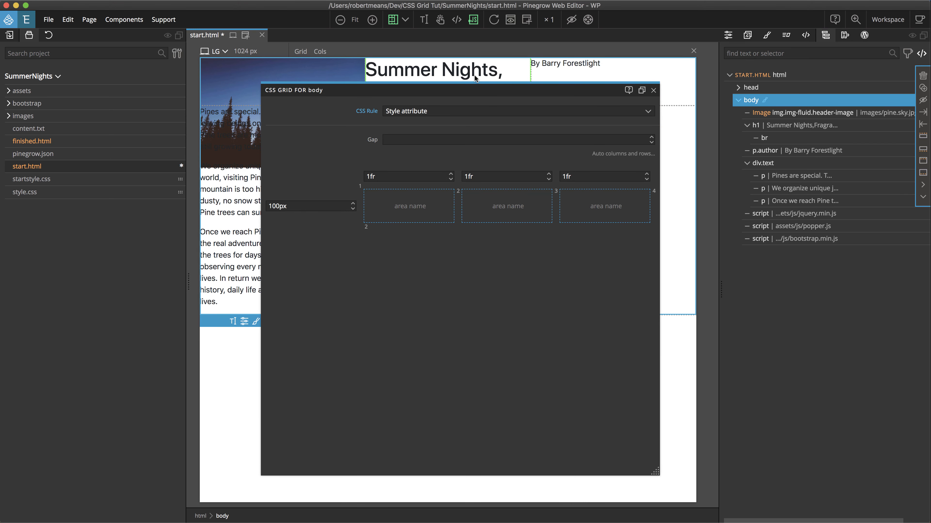
Move the grid editor clear of the page preview and add two columns to make five 1fr columns.
left_click_drag(597, 90, 854, 148)
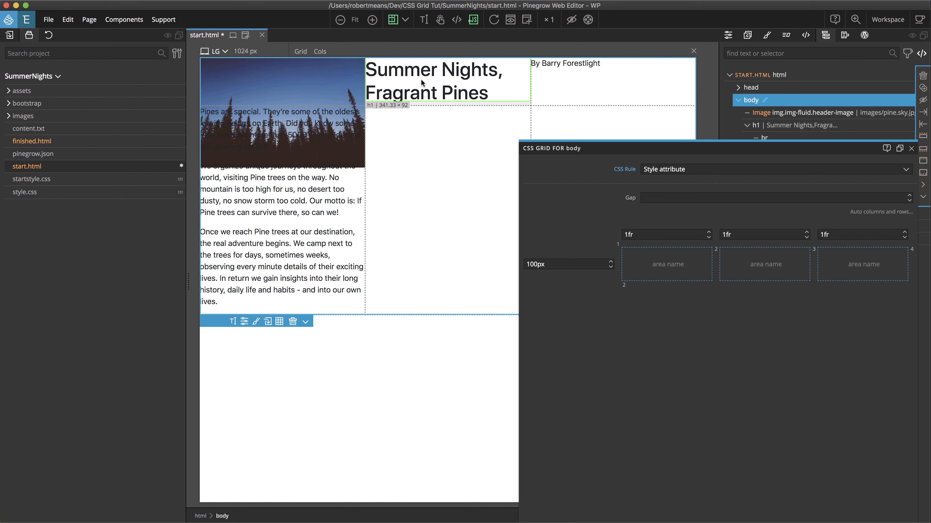
left_click_drag(828, 152, 737, 209)
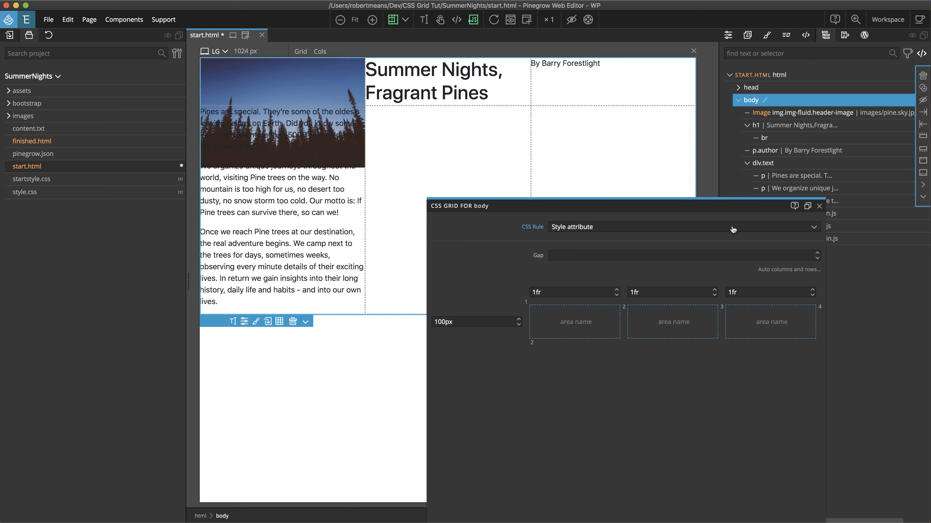
mouse_move(597, 282)
mouse_move(633, 280)
left_click(615, 281)
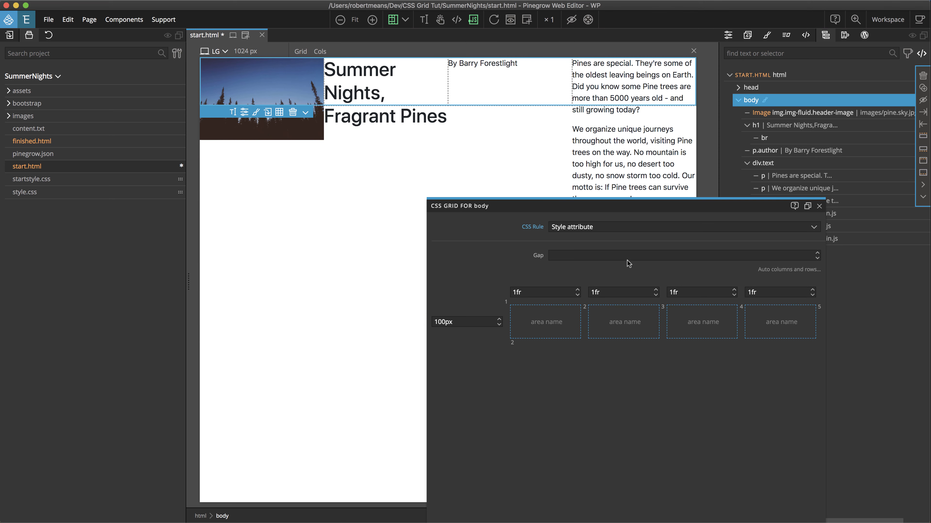
left_click(654, 281)
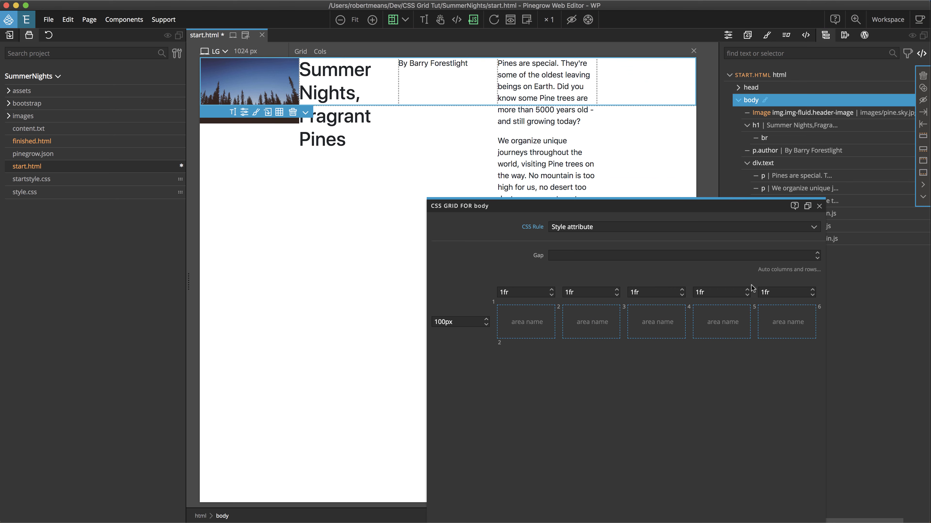
mouse_move(730, 289)
mouse_move(655, 286)
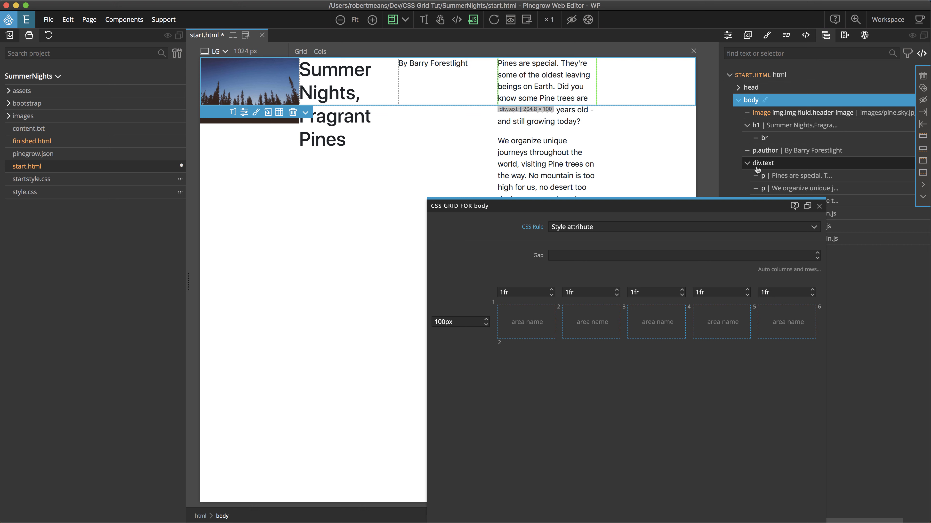
Add three more 100px rows to the body grid to make four rows.
mouse_move(458, 314)
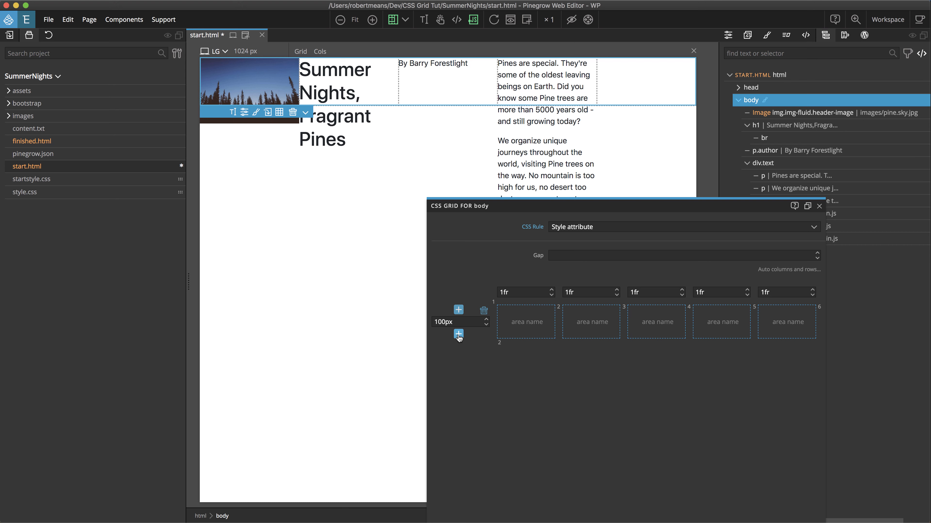
left_click(458, 334)
left_click(458, 335)
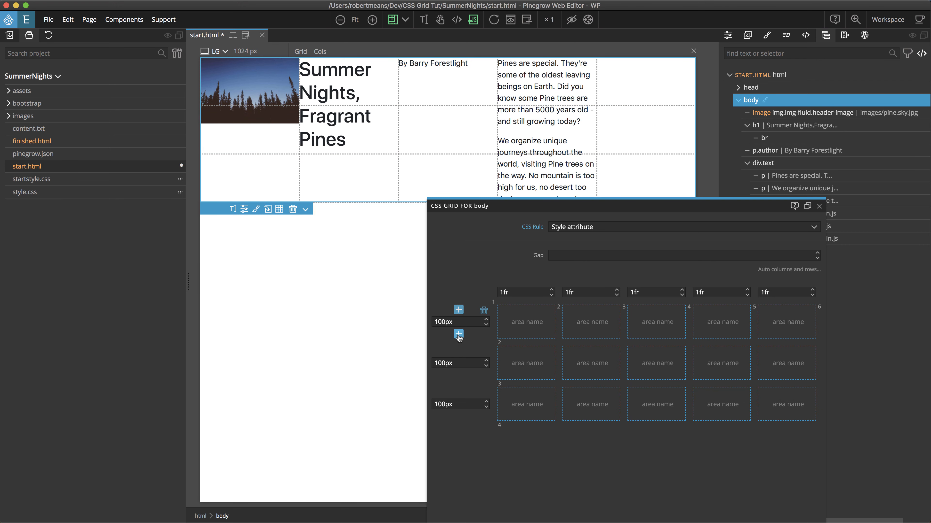
left_click(458, 335)
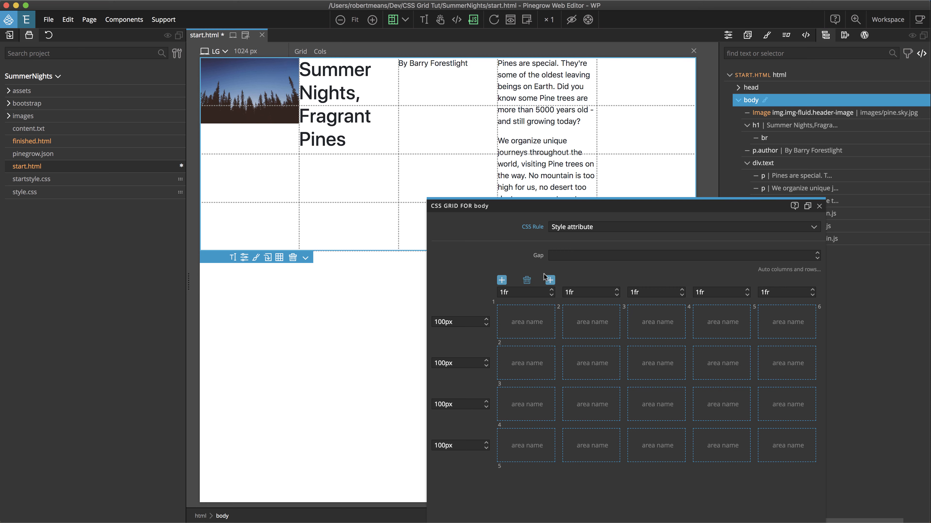
Try larger fr widths for the first grid column, up to 20fr, and bring it back to 1fr.
left_click_drag(551, 293, 552, 292)
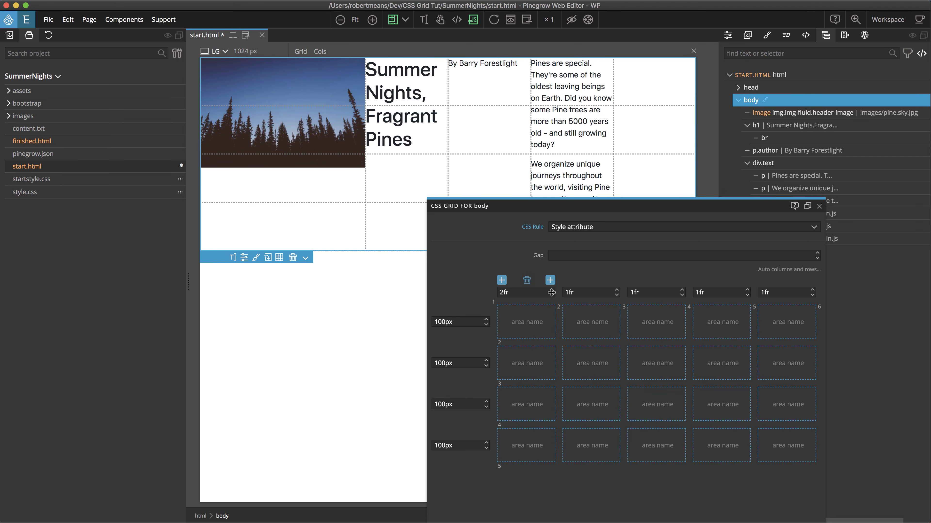
key("Up")
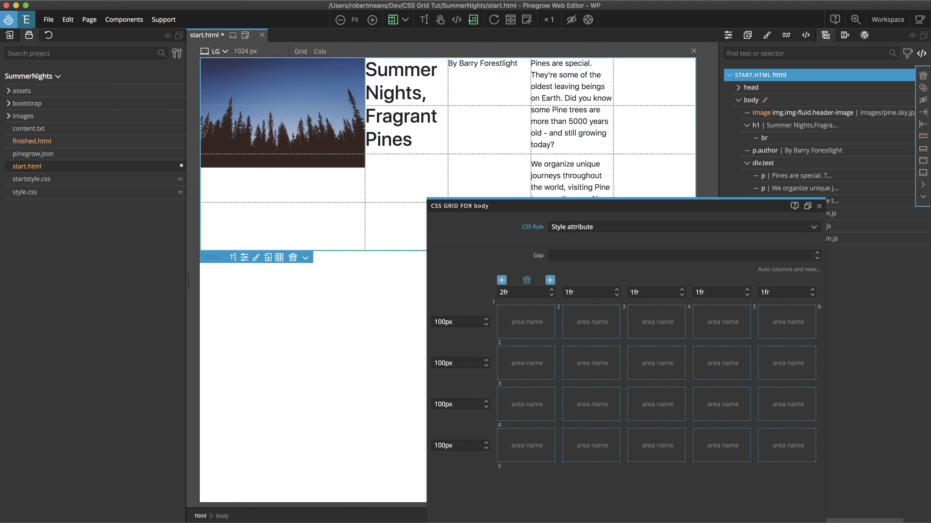
left_click(518, 293)
key("Up")
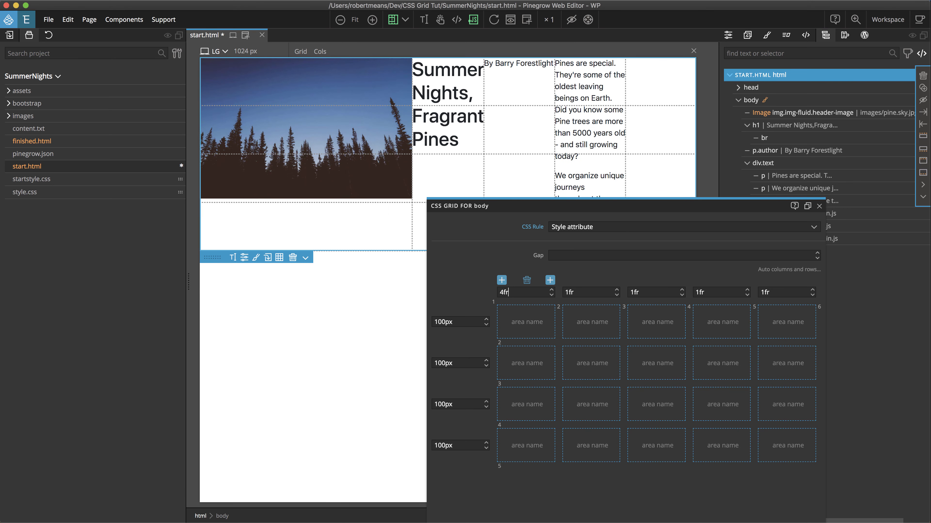
key("Down")
key("Down")
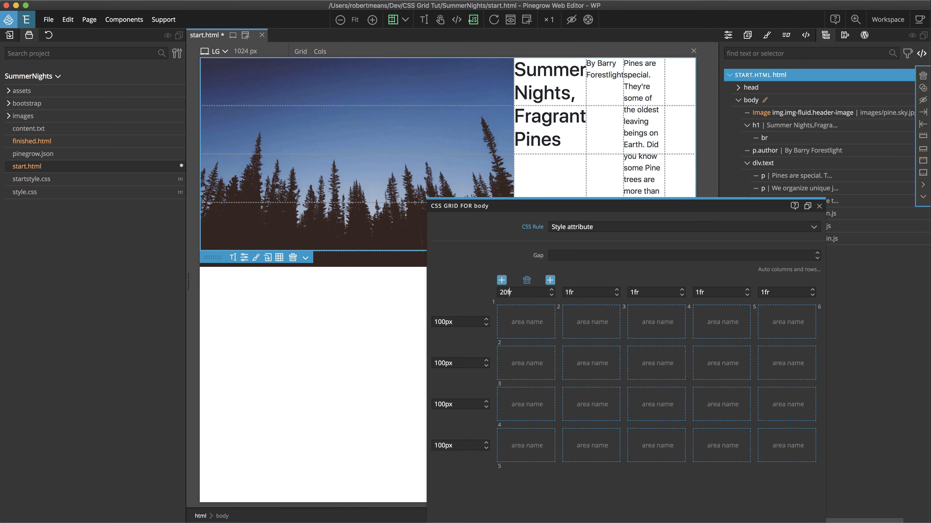
key("shift+Down")
key("Down")
key("Down")
key("Down")
key("Down")
key("Down")
key("Down")
key("Down")
key("Down")
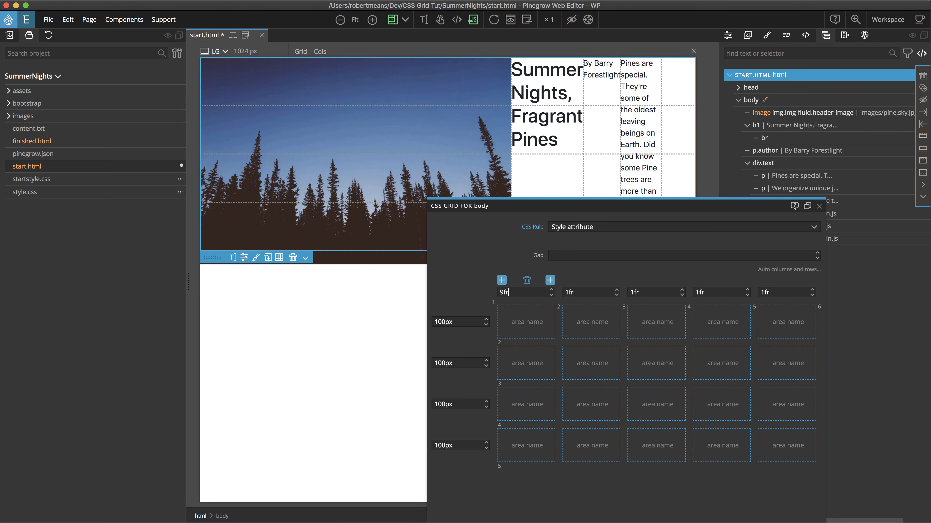
key("Down")
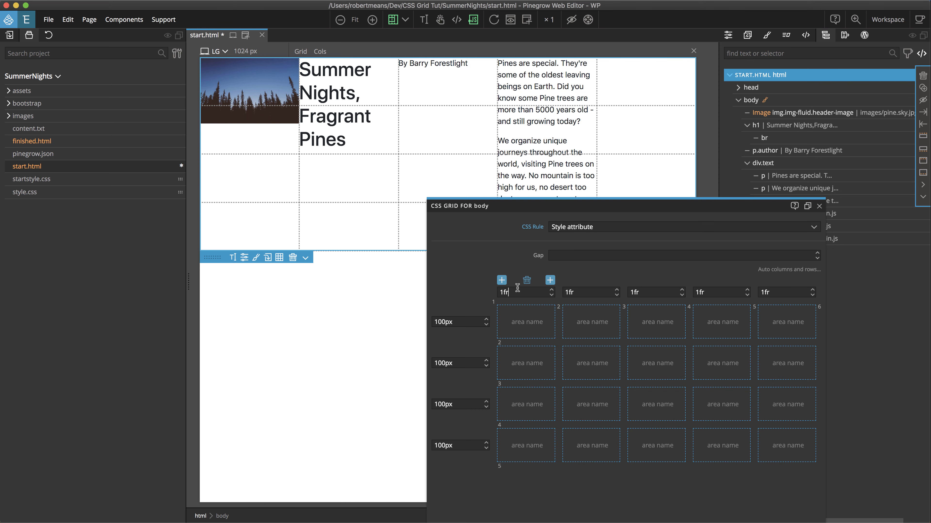
Give the first grid column the fixed size 100px and change its unit to rem.
type("1")
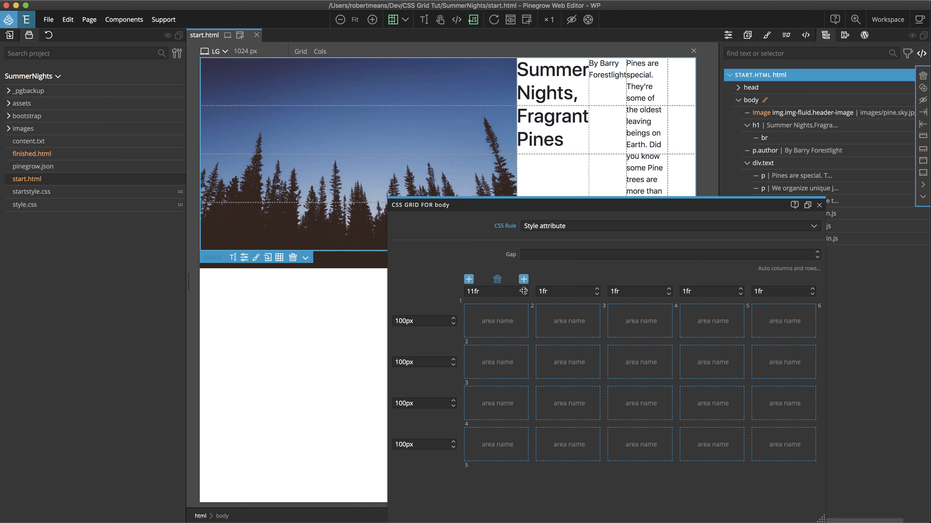
left_click(498, 293)
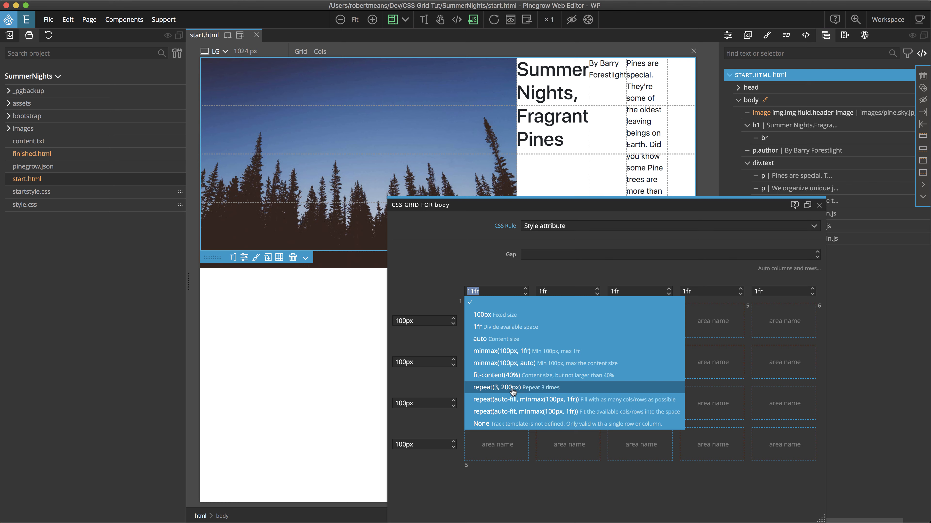
mouse_move(566, 284)
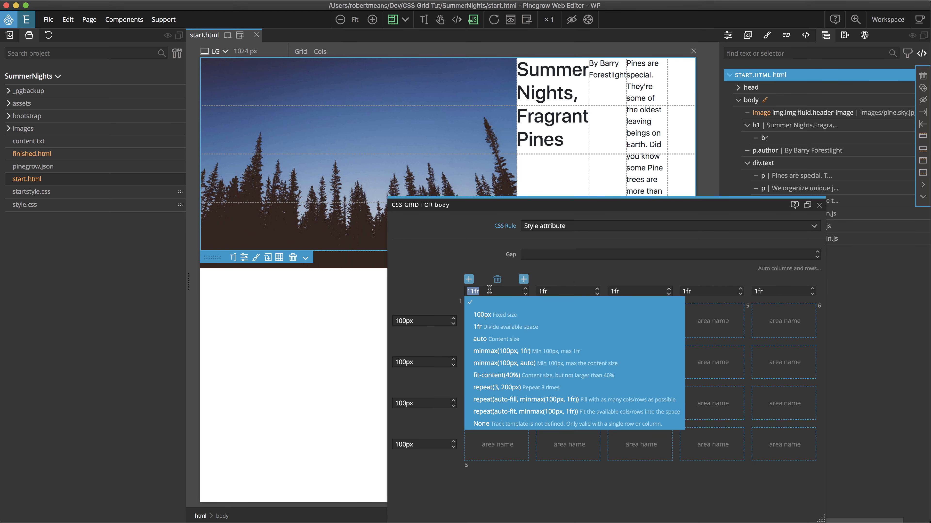
left_click(493, 315)
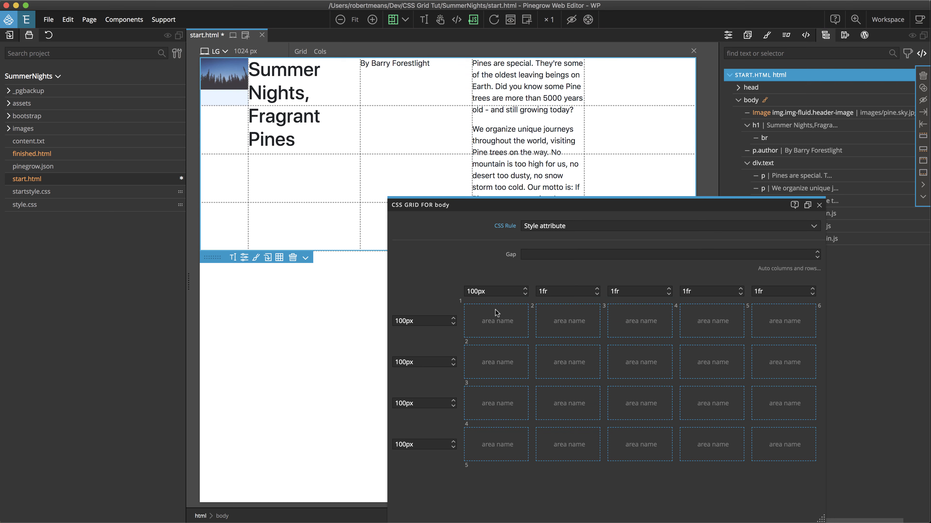
mouse_move(493, 293)
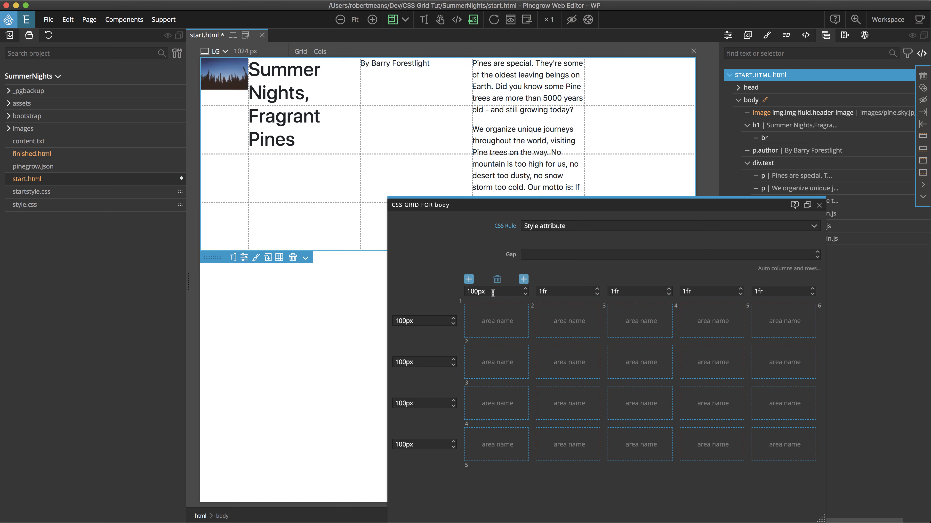
left_click(492, 293)
key("BackSpace")
key("BackSpace")
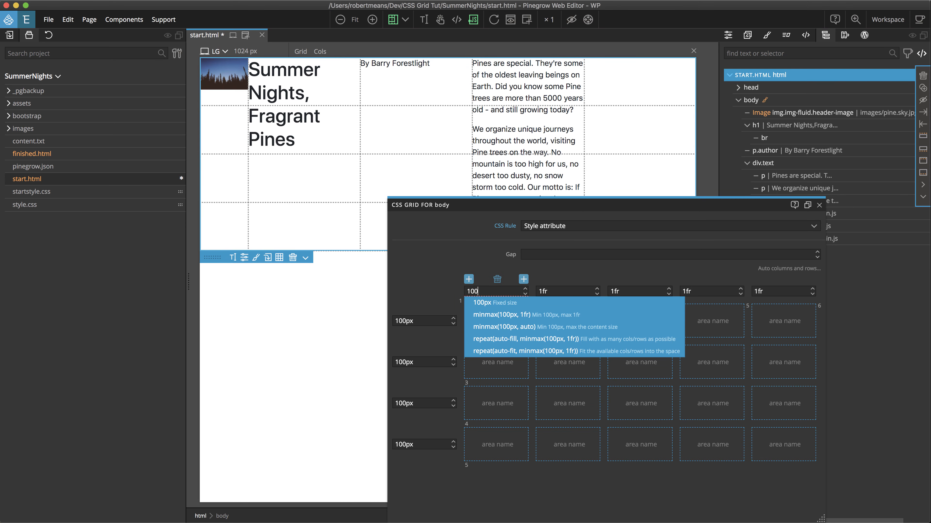
type("rem")
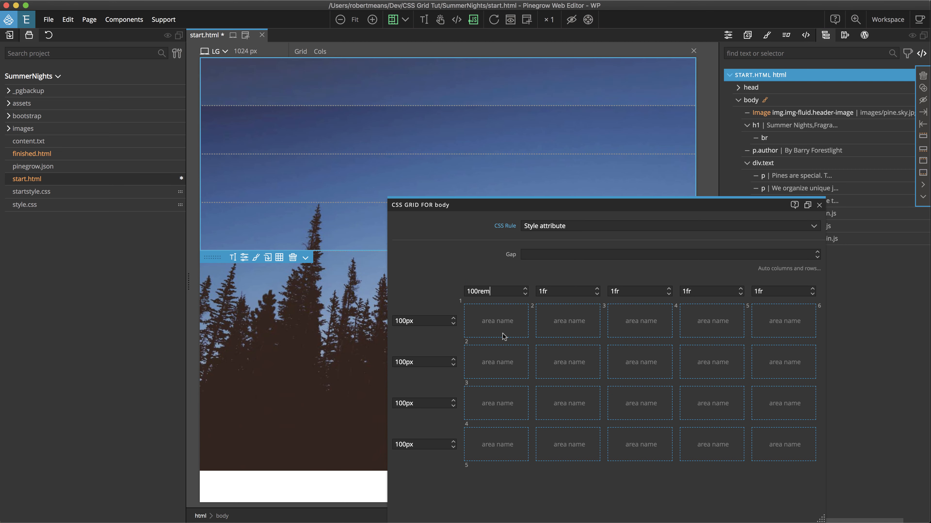
Reduce the first grid column's width to 18rem.
left_click_drag(525, 291, 525, 296)
mouse_move(499, 292)
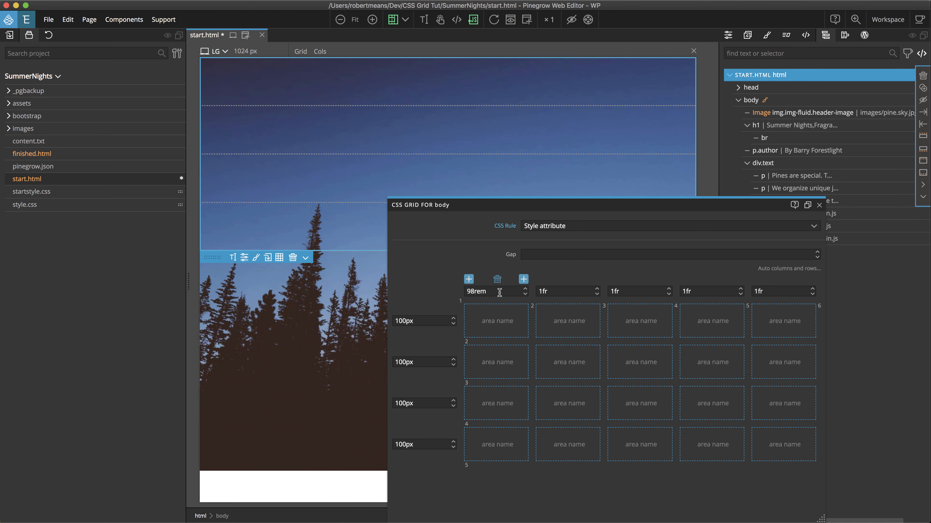
key("Down")
key("Down")
key("Down")
key("Down")
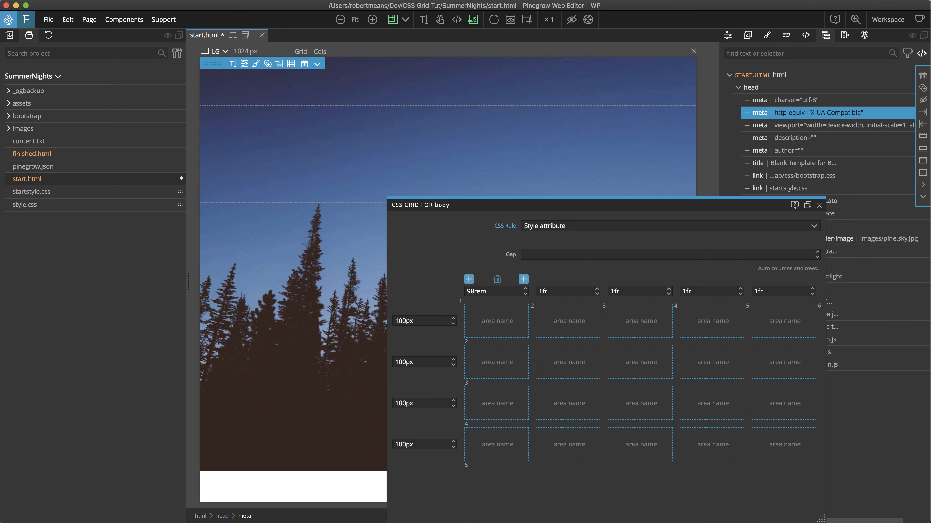
left_click(494, 292)
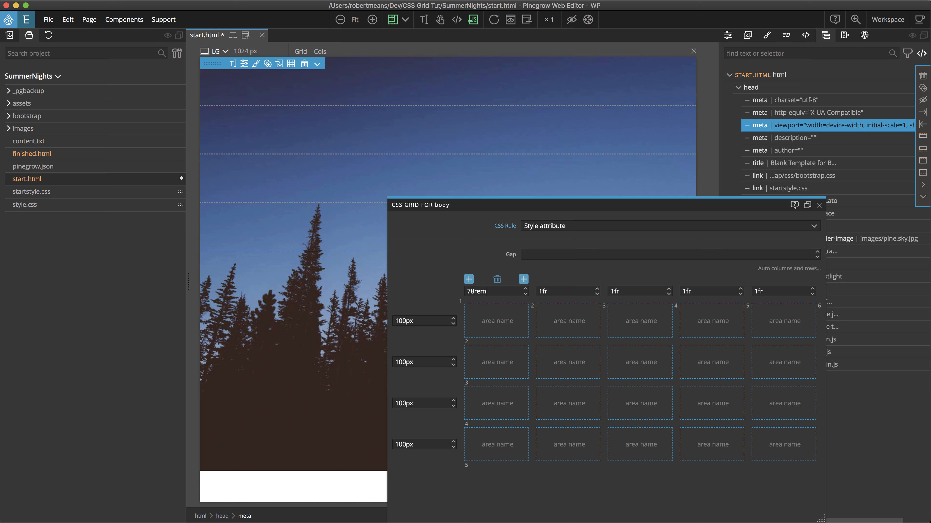
key("shift+Down")
key("shift+Down")
key("shift+Down")
key("shift+Down")
key("shift+Down")
key("shift+Down")
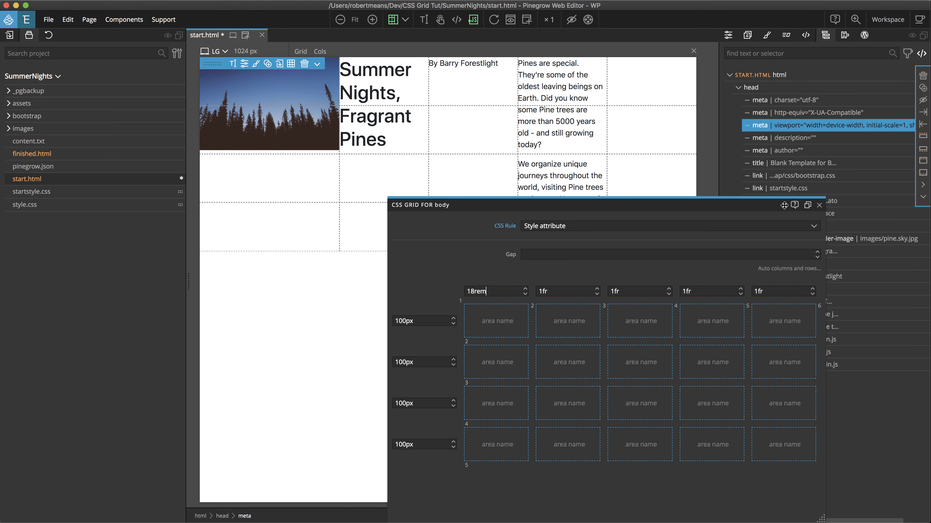
Close the grid editor and select the header image in the page structure.
left_click(819, 205)
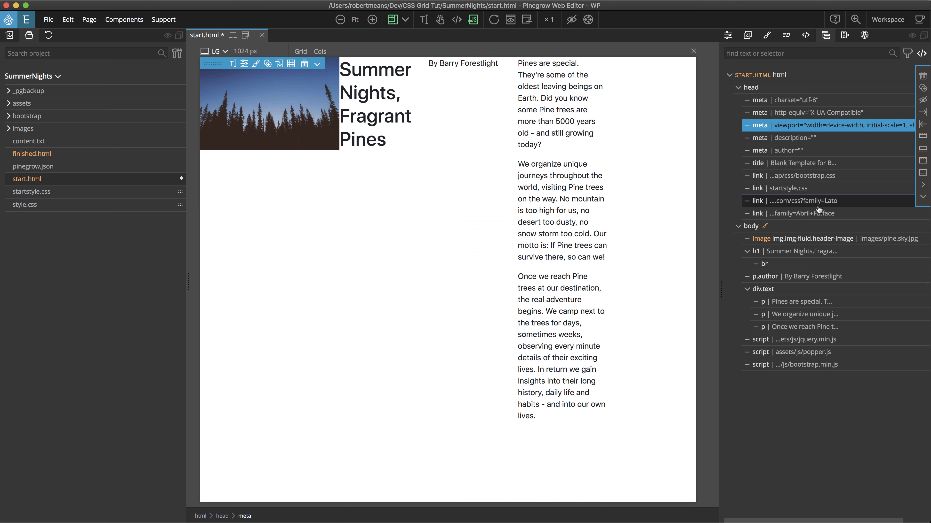
left_click(791, 238)
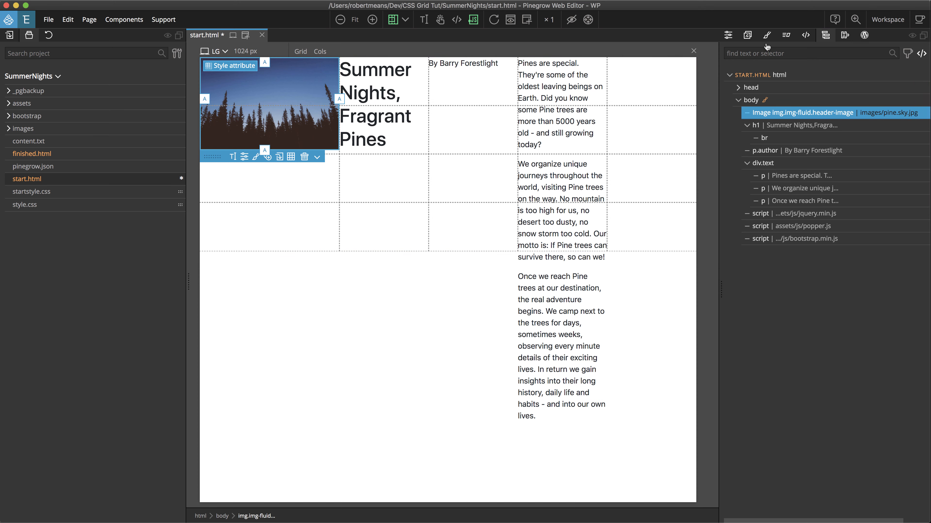
Set the header image's width and height to 100% in its style attribute.
left_click(767, 35)
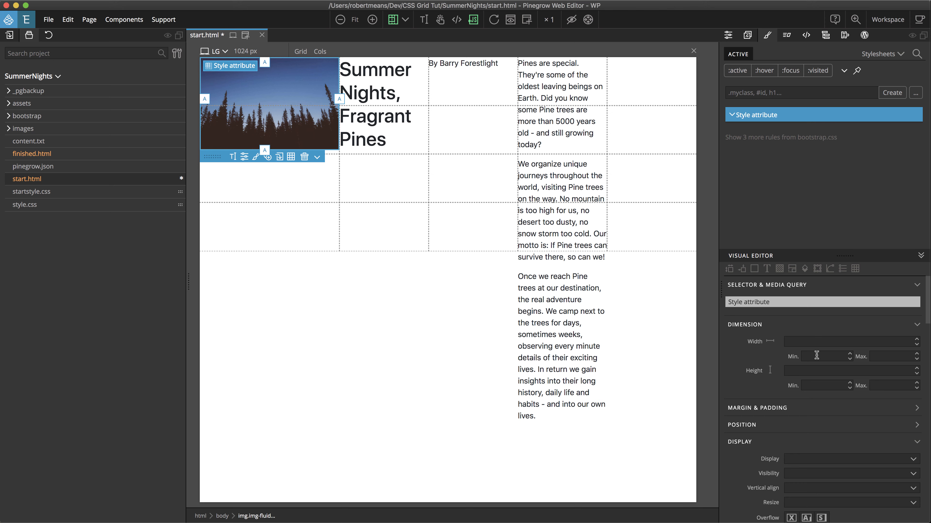
left_click(812, 342)
type("100%")
left_click(803, 370)
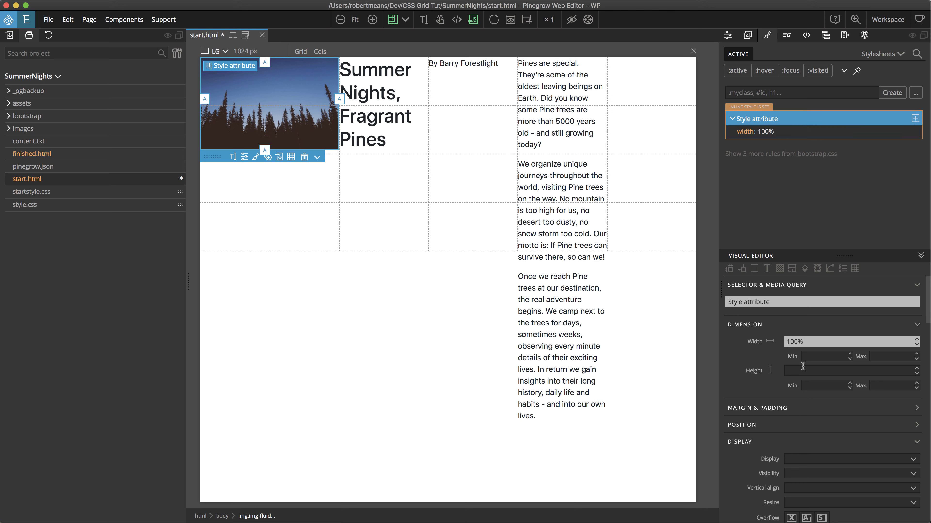
type("100%")
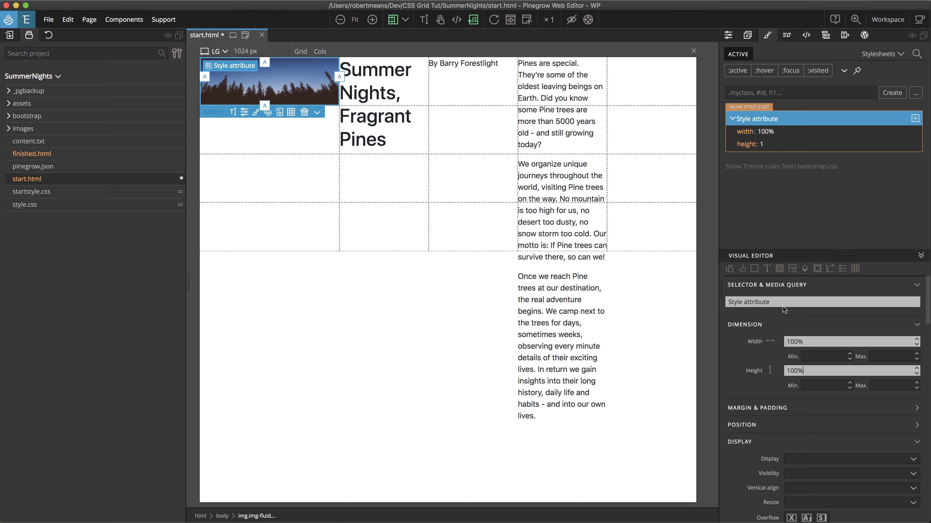
Set the header image's object fit to Cover and stretch it across all five grid columns and the first three rows.
scroll(806, 332, "down", 5)
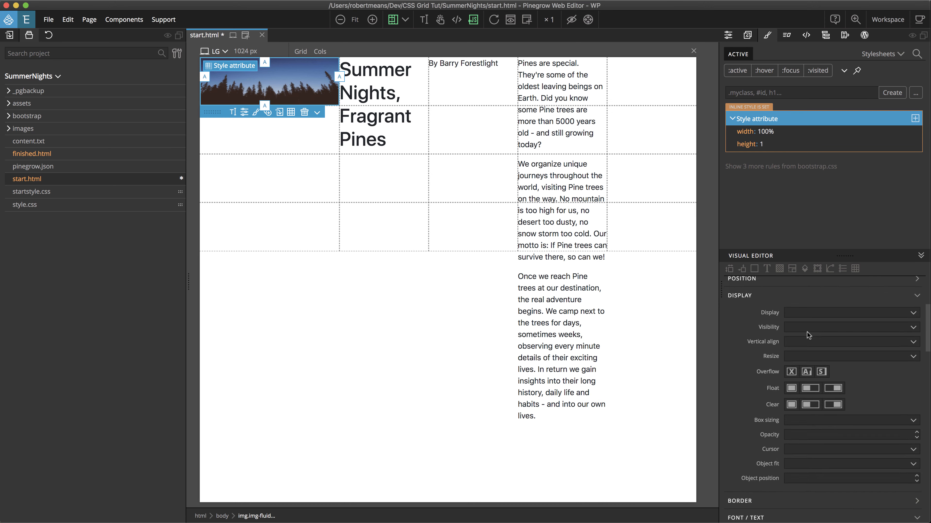
scroll(764, 449, "up", 1)
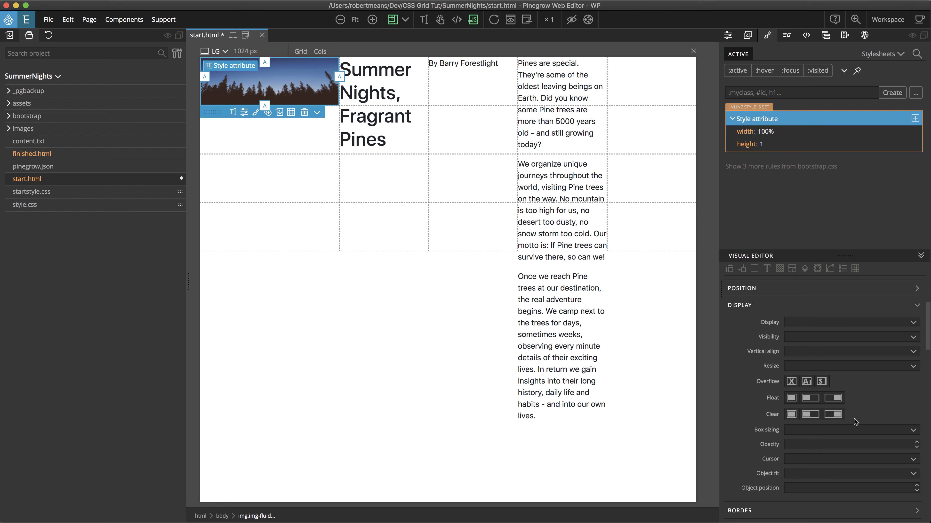
scroll(854, 417, "down", 2)
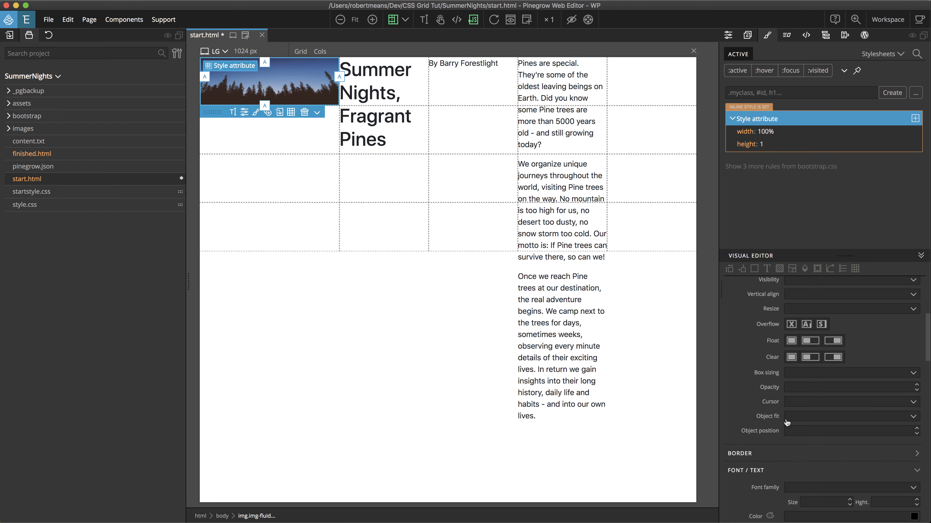
left_click(914, 417)
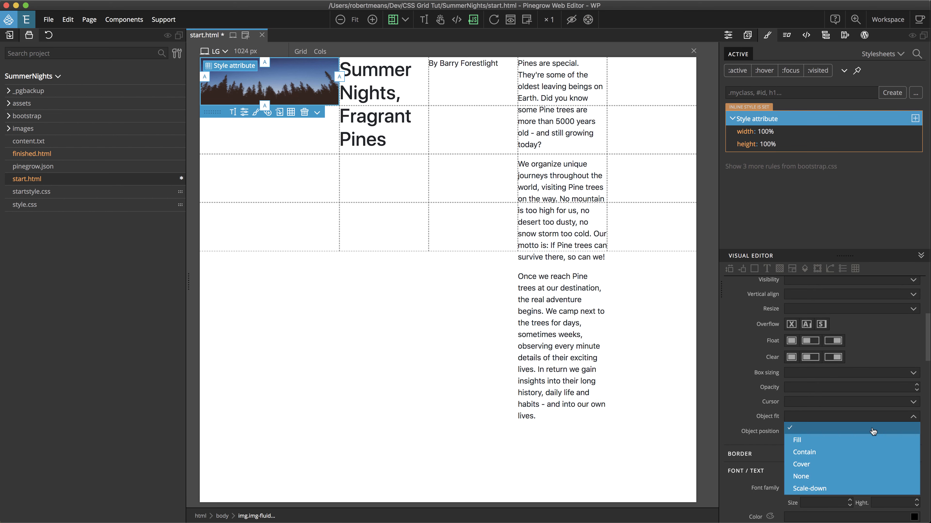
left_click(827, 464)
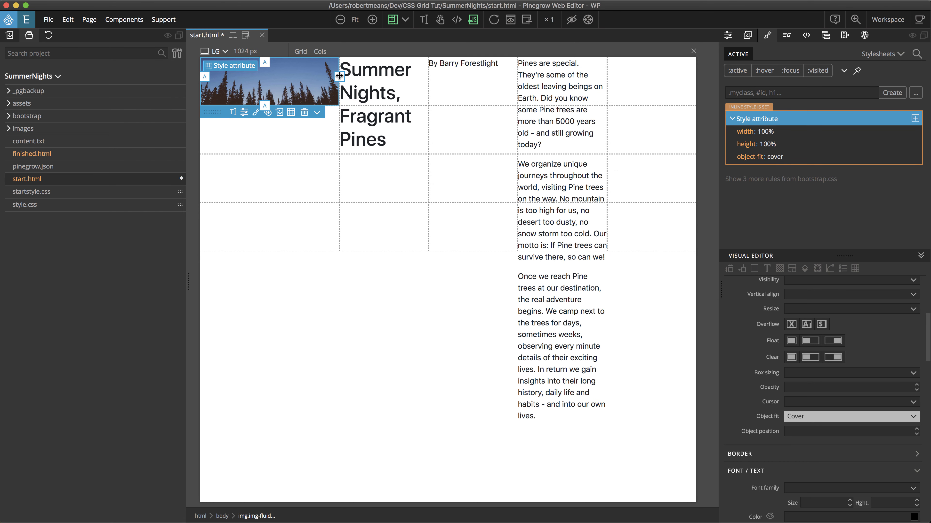
left_click_drag(339, 75, 654, 94)
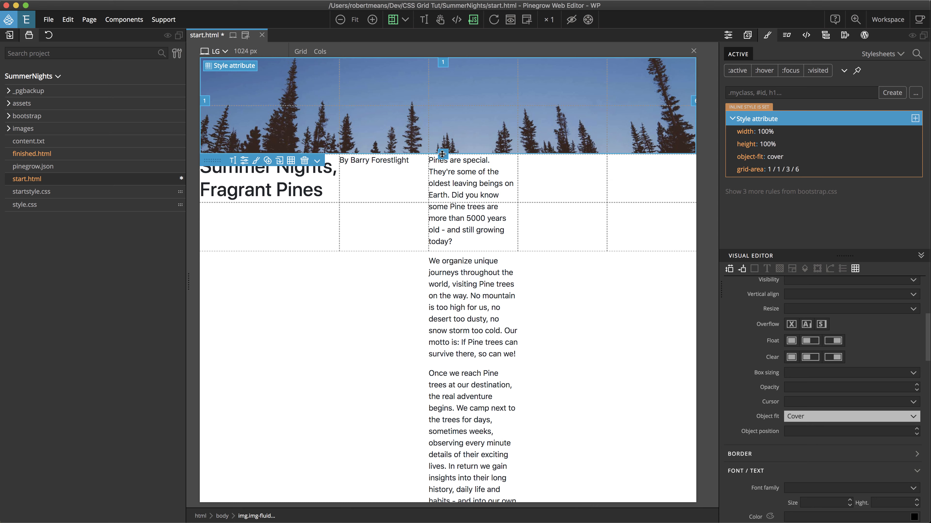
left_click_drag(442, 154, 443, 178)
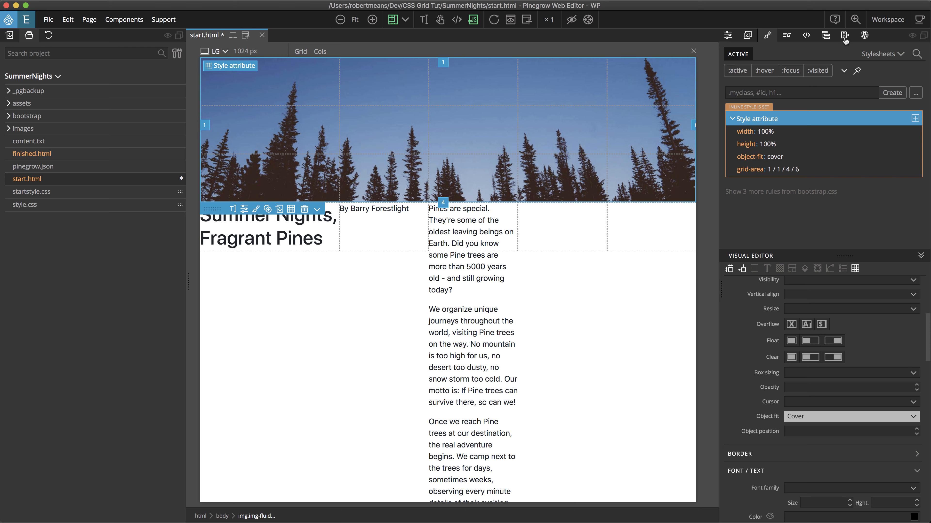
Place the h1 heading in row 2 across columns 3 and 4, and the author paragraph in row 3 of column 3.
left_click(825, 36)
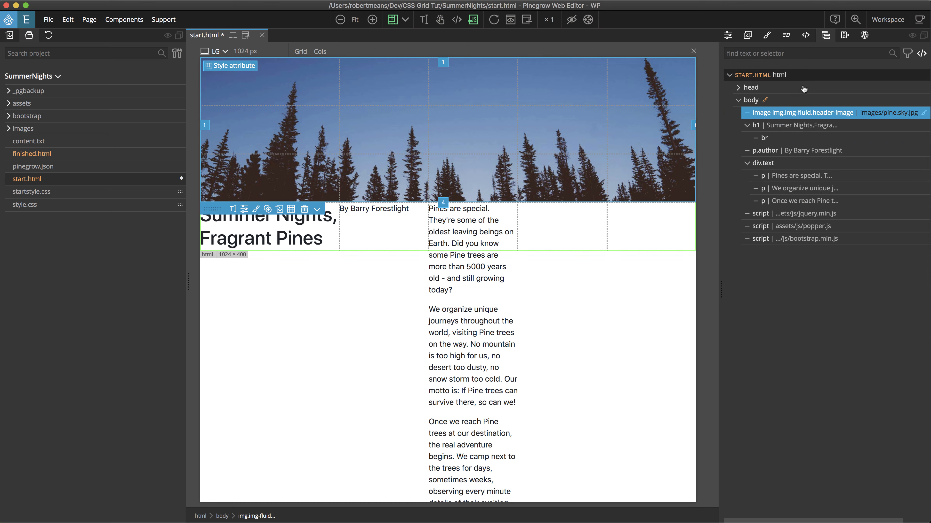
left_click(800, 129)
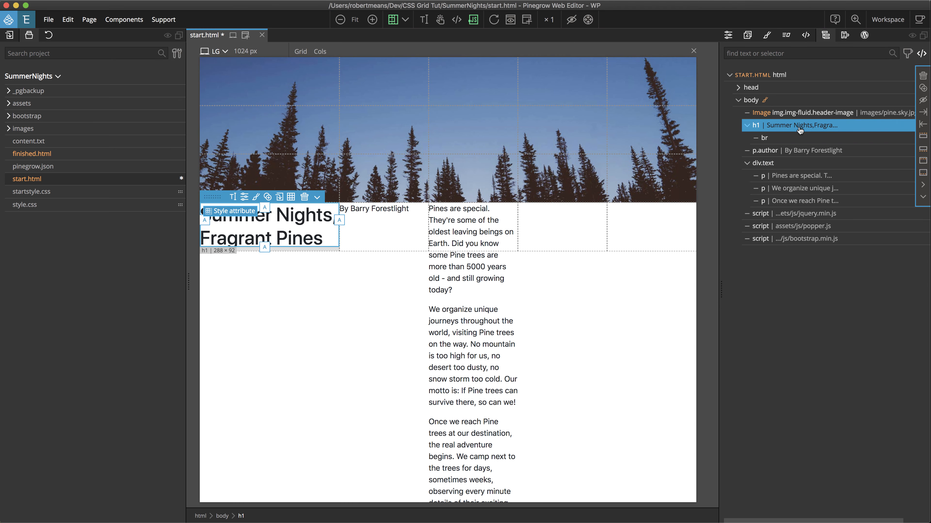
mouse_move(278, 221)
left_mouse_down()
mouse_move(357, 208)
mouse_move(394, 238)
mouse_move(391, 146)
mouse_move(465, 135)
left_mouse_up()
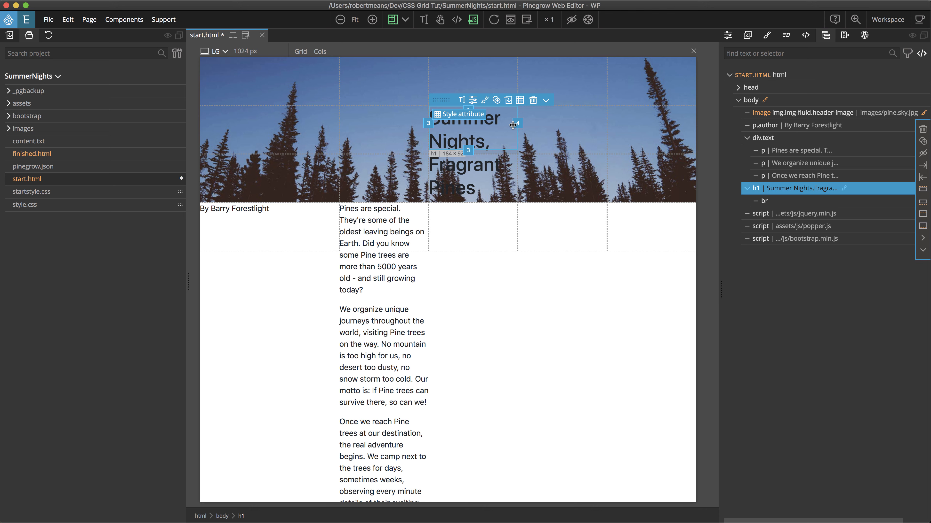
left_click_drag(513, 124, 599, 126)
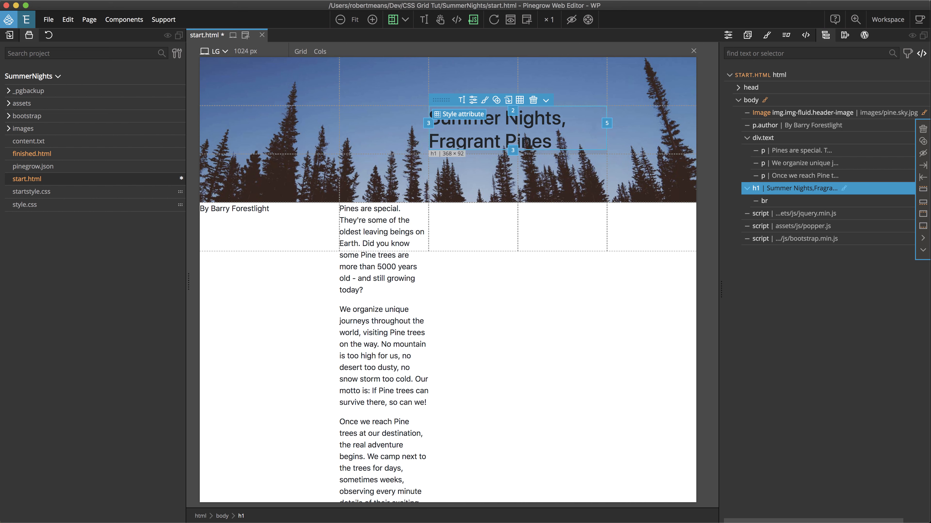
left_click(243, 216)
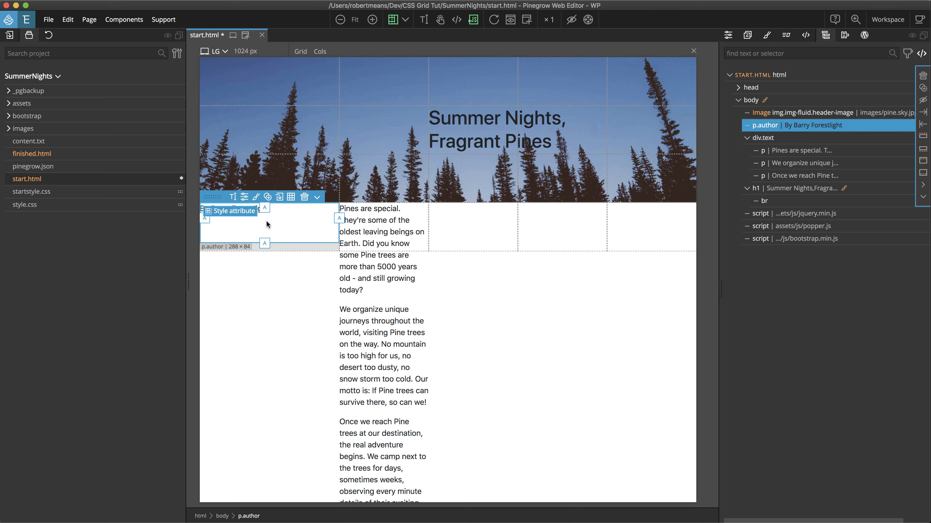
left_click_drag(275, 218, 473, 177)
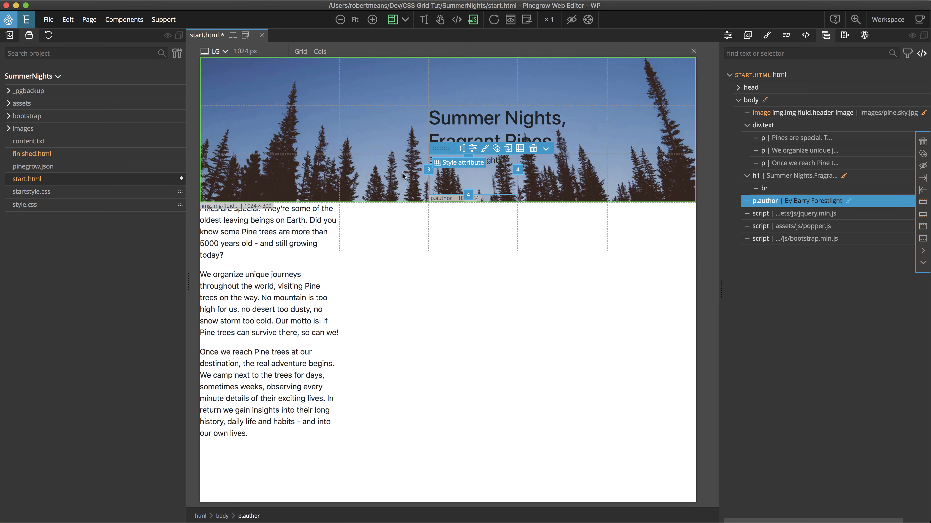
Select the div.text container and make it span columns 3 and 4 of the fourth row, from column line 3 to 5.
left_click(284, 223)
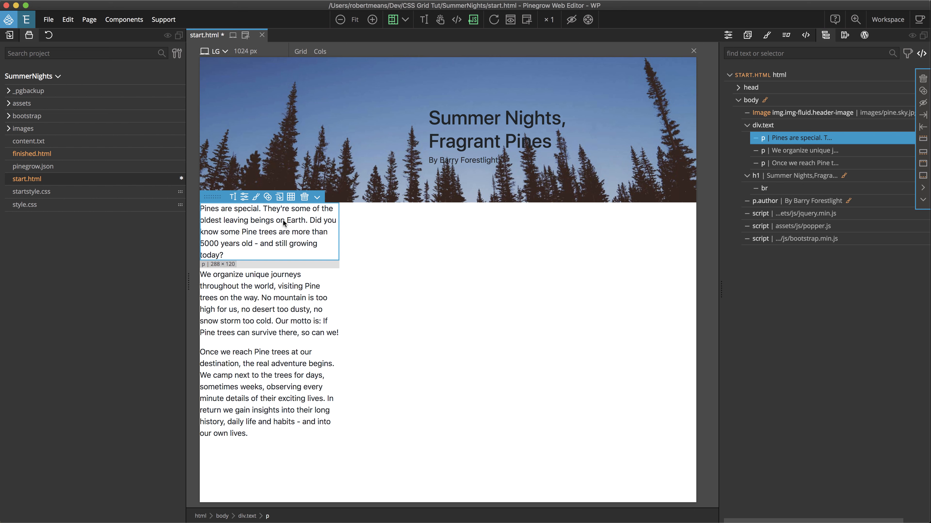
left_click(247, 516)
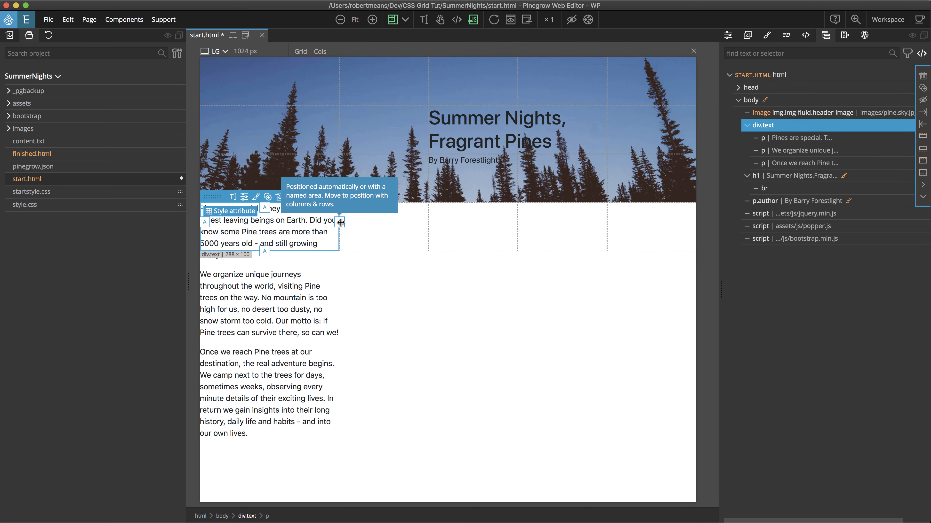
left_click_drag(340, 222, 577, 228)
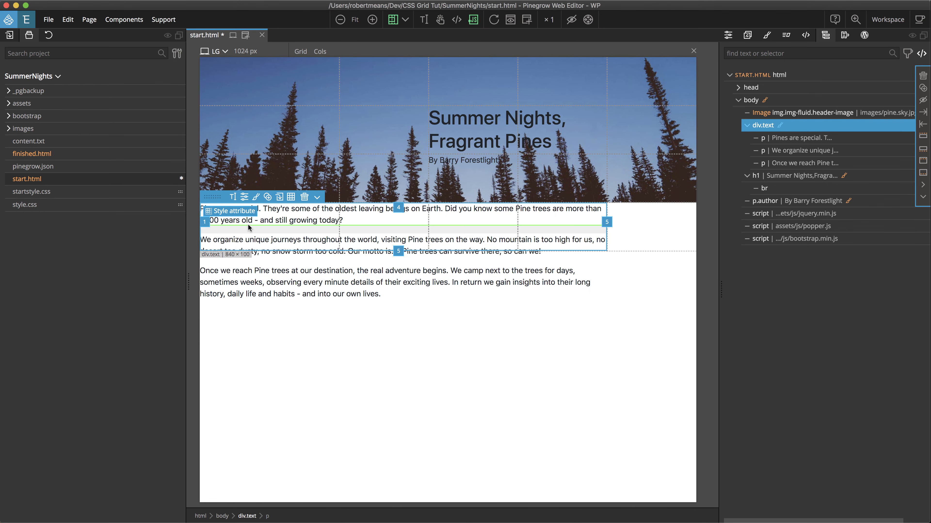
left_click_drag(206, 222, 433, 216)
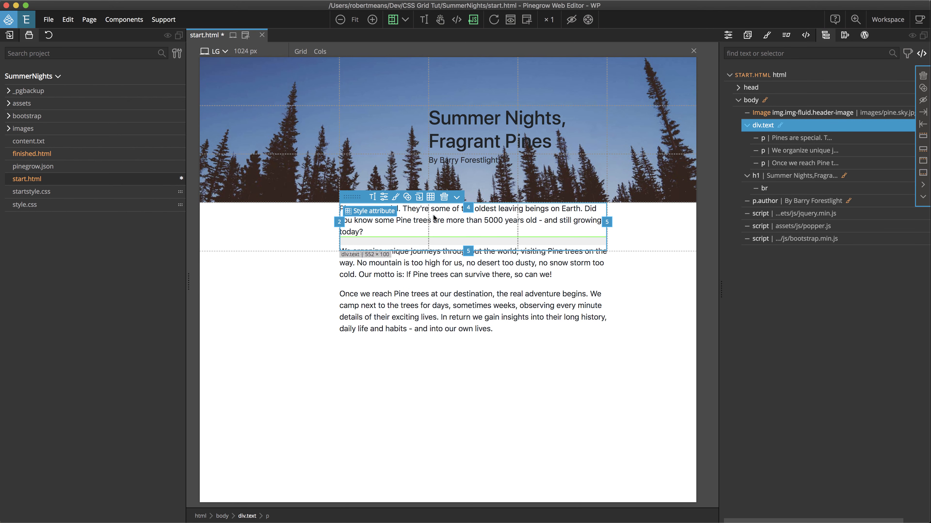
left_click_drag(339, 222, 454, 221)
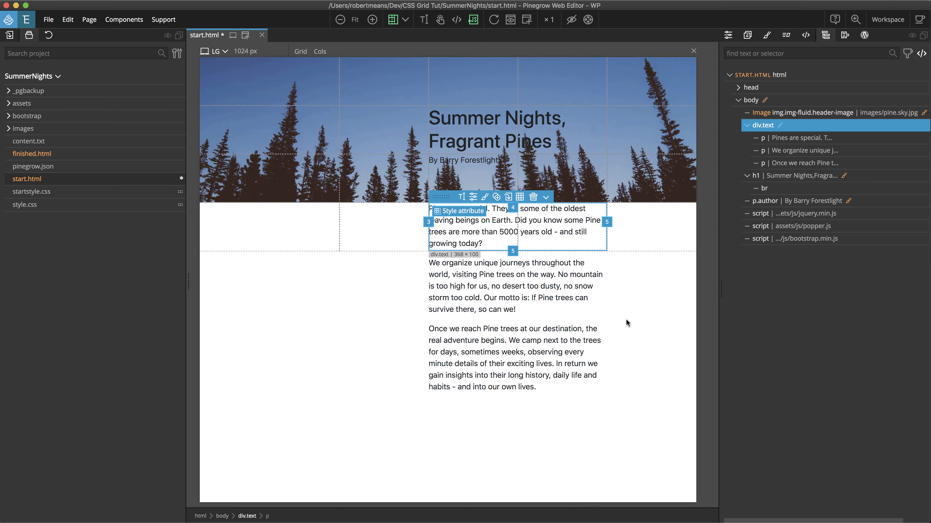
Open the grid editor for the body, the text container's parent, and set the first column's width to 1fr.
key("super+g")
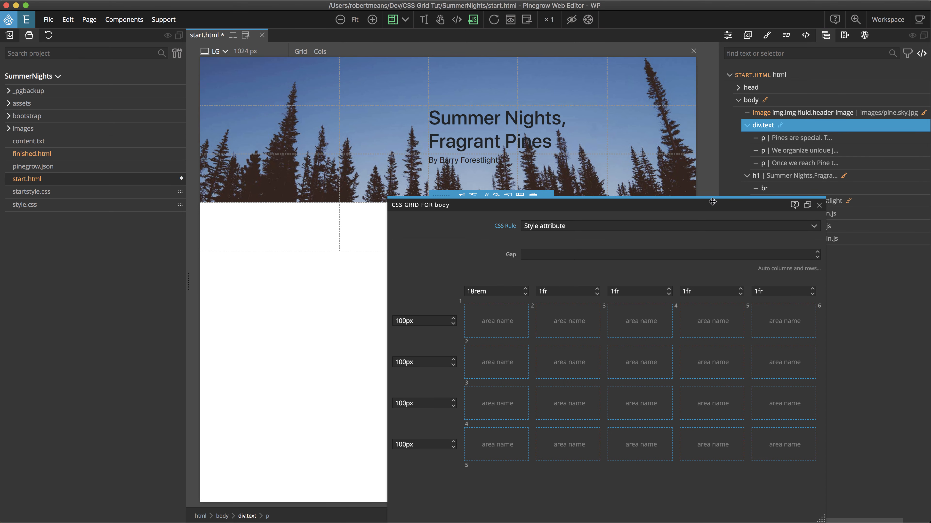
left_click(819, 205)
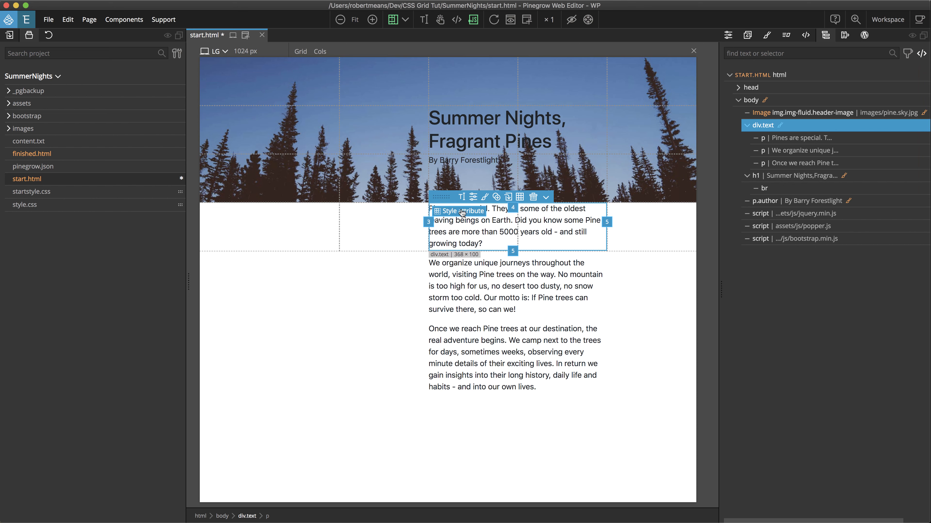
left_click(472, 213)
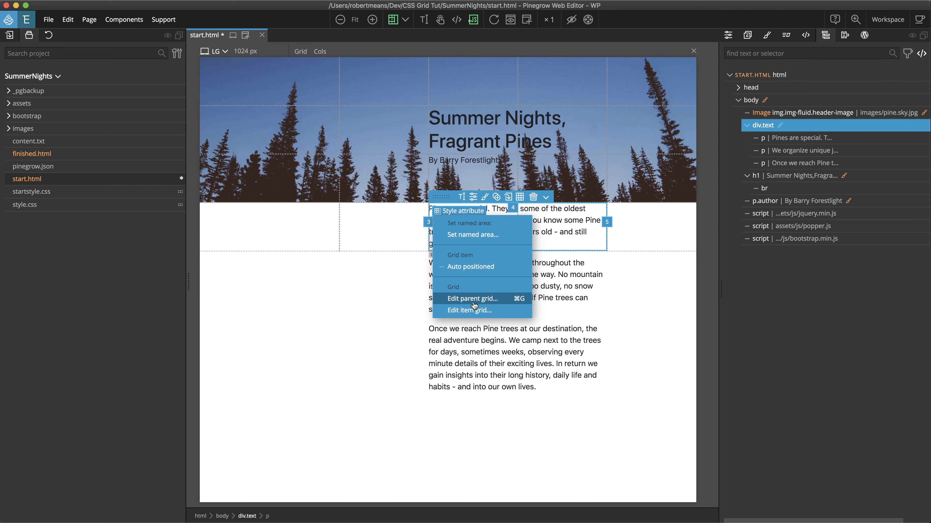
left_click(490, 300)
left_click(491, 291)
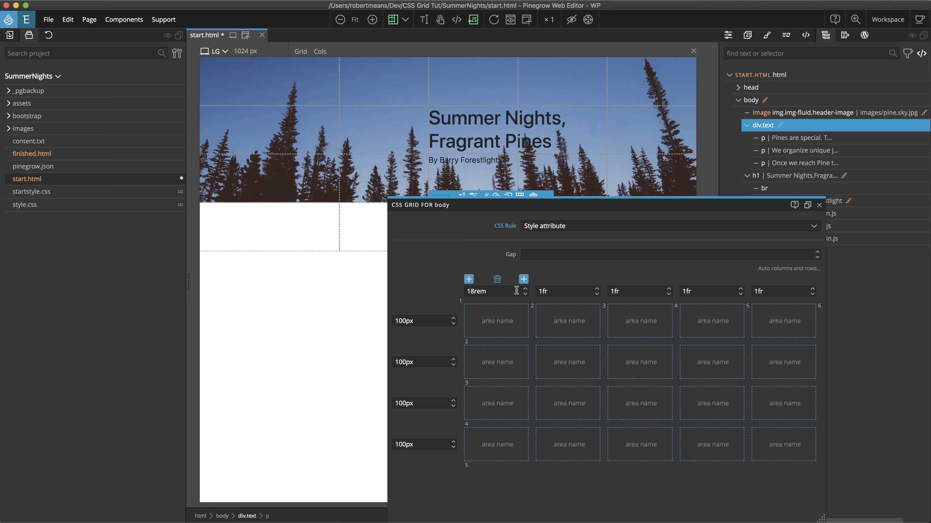
double_click(502, 291)
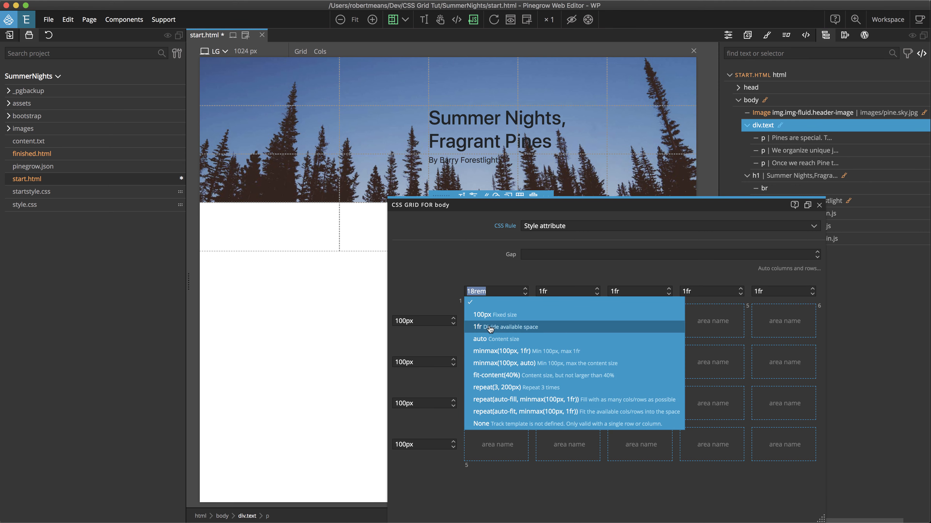
left_click(488, 325)
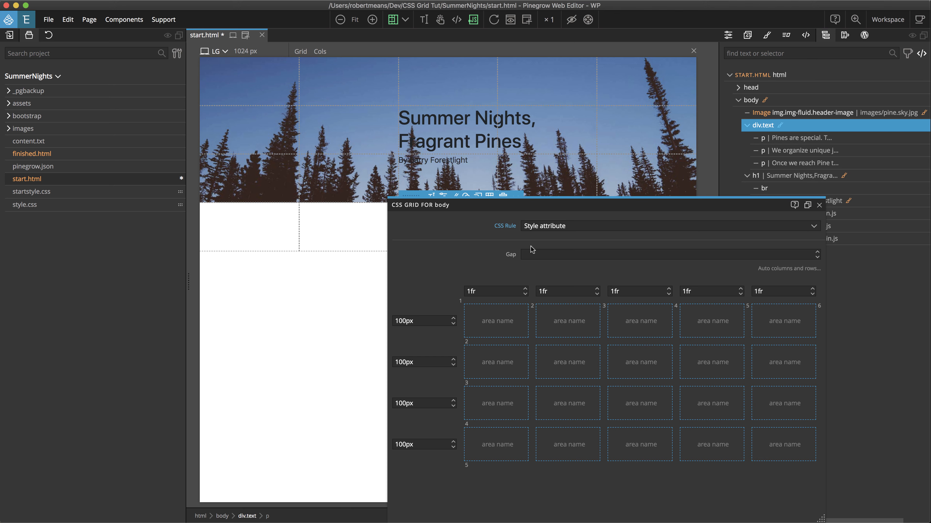
Set the fourth grid row's height to auto so it follows its content size.
mouse_move(424, 445)
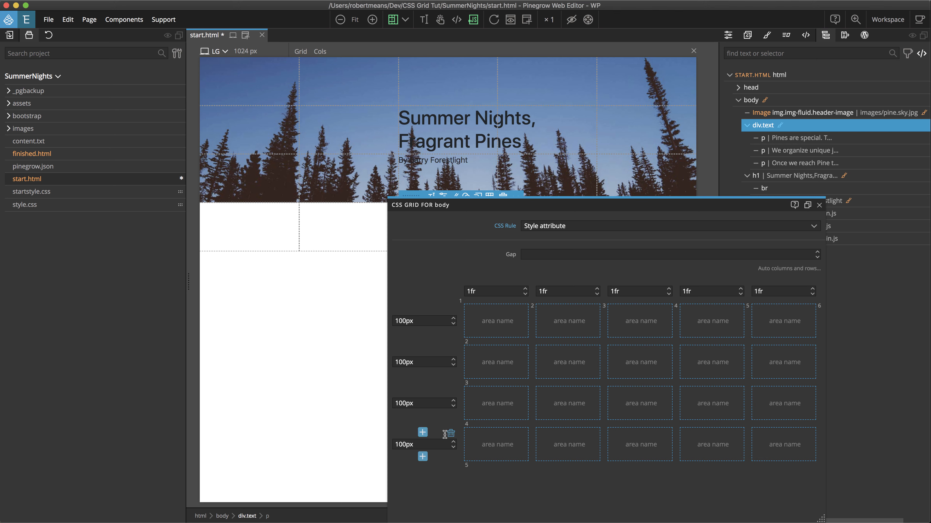
left_click(424, 445)
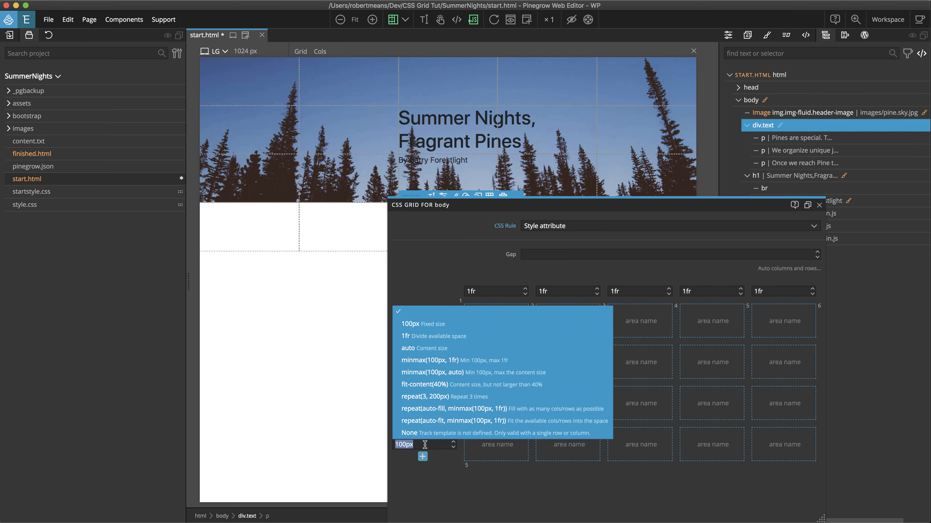
left_click(413, 349)
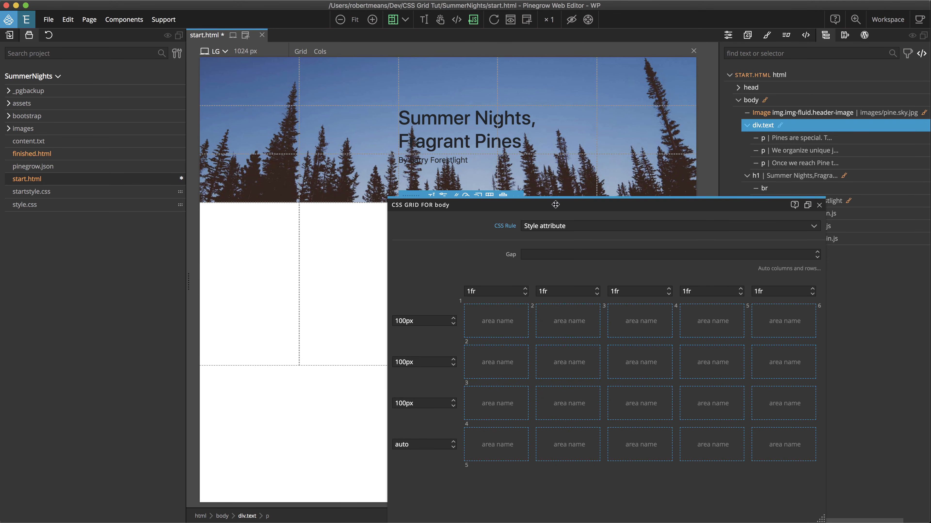
Move the grid editor so the page header stays visible, and increase the first grid row's height to 120px.
left_click_drag(470, 204, 198, 126)
left_click_drag(169, 125, 516, 118)
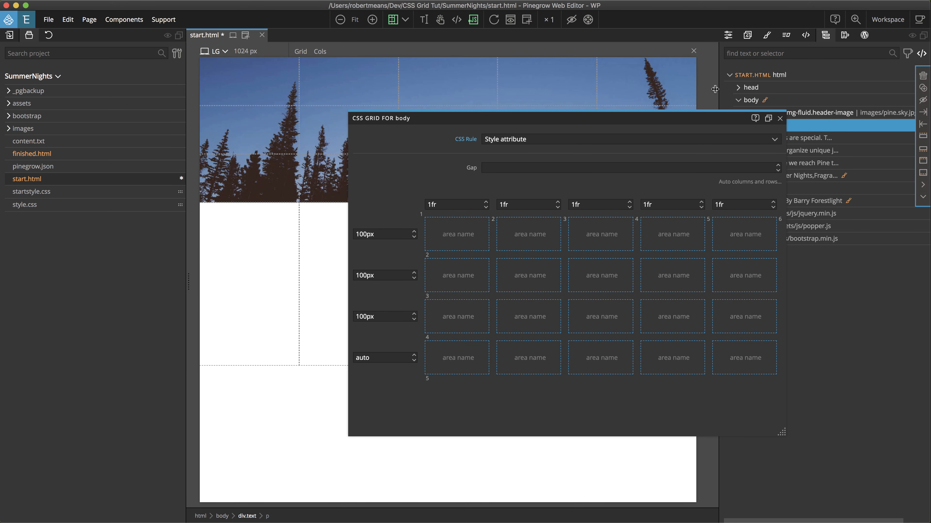
left_click_drag(704, 118, 565, 179)
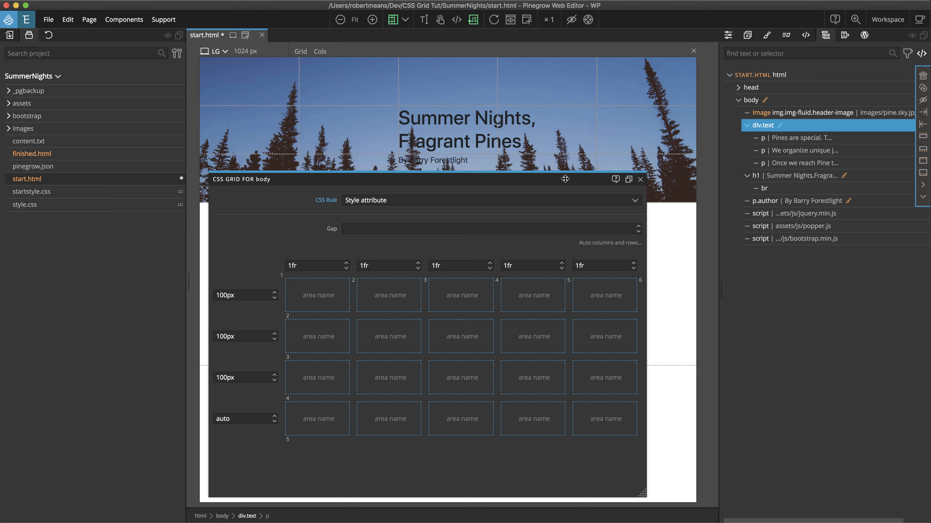
mouse_move(274, 308)
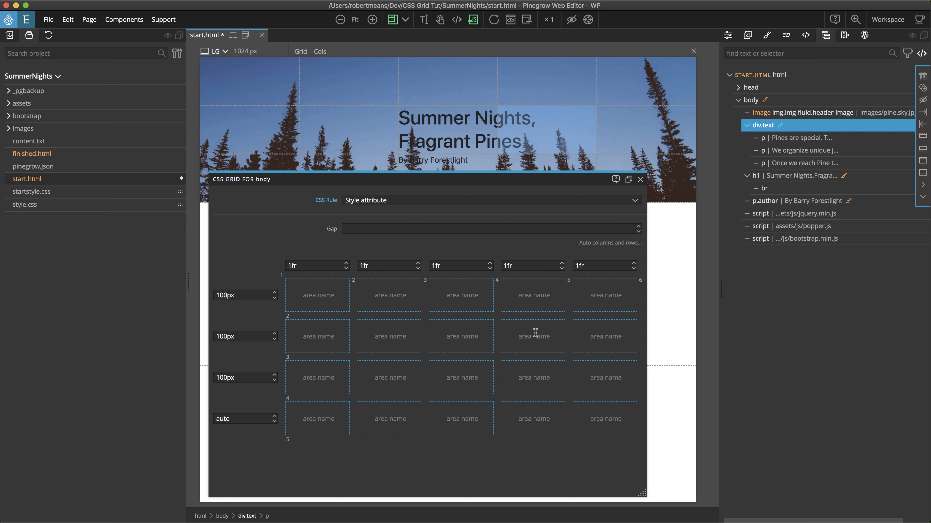
mouse_move(271, 338)
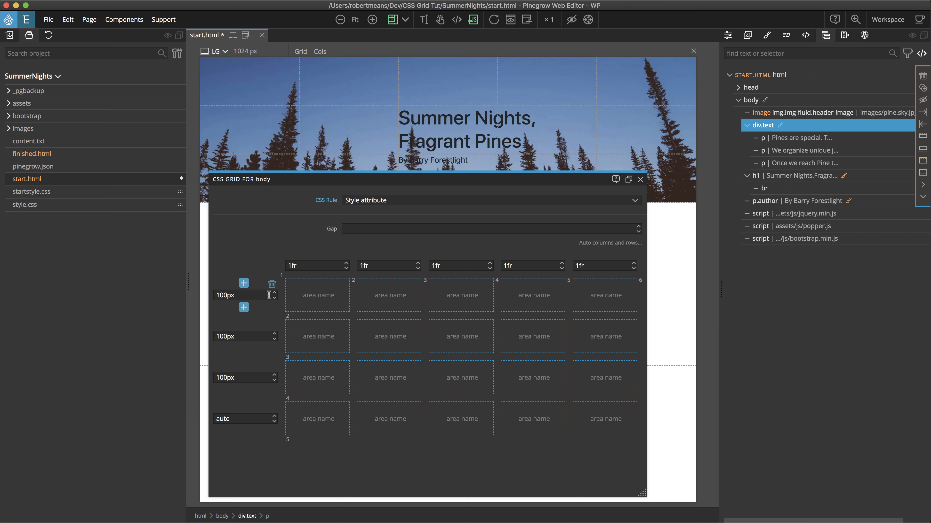
key("shift+Up")
key("shift+Up")
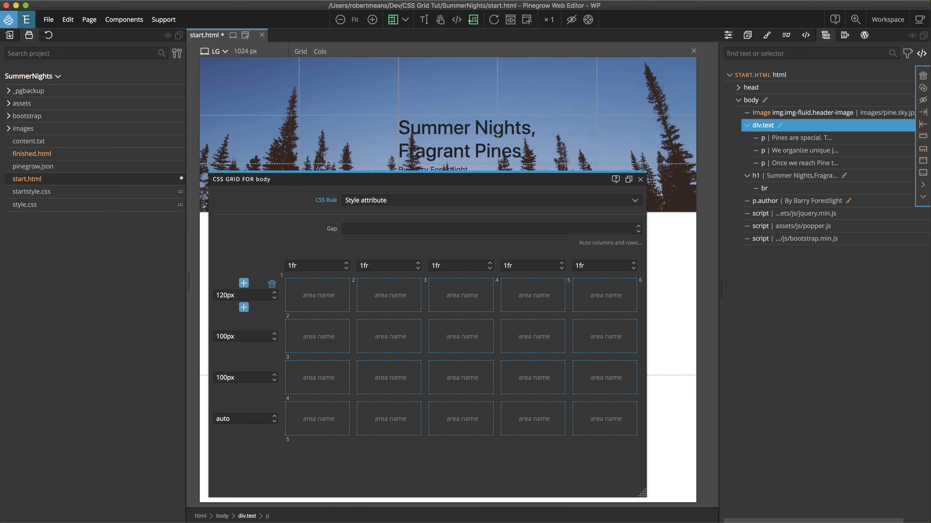
Increase the heights of the first and third rows of the body grid to 150px each.
key("shift+Up")
key("shift+Up")
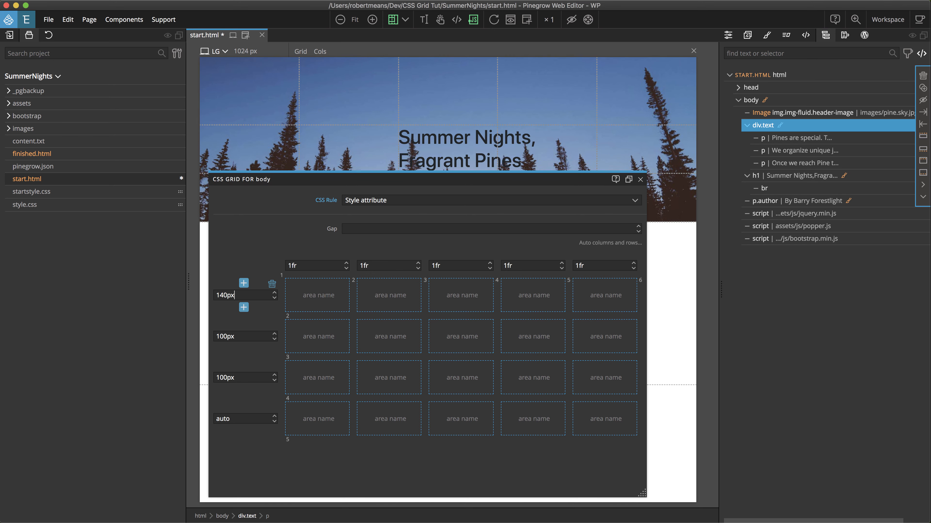
left_click(249, 375)
key("shift+Up")
key("shift+Up")
key("shift+Up")
key("shift+Up")
key("shift+Up")
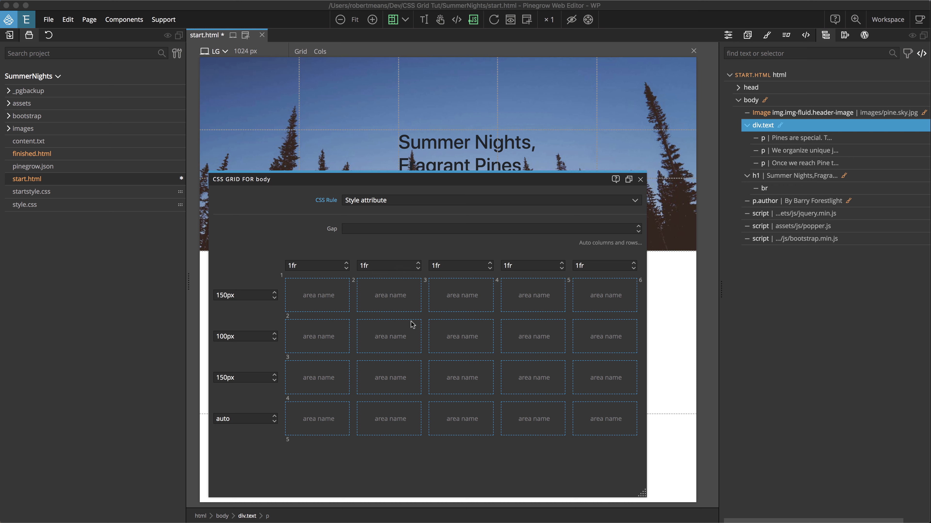
Set the second grid row's height to auto and close the grid editor.
left_click(272, 336)
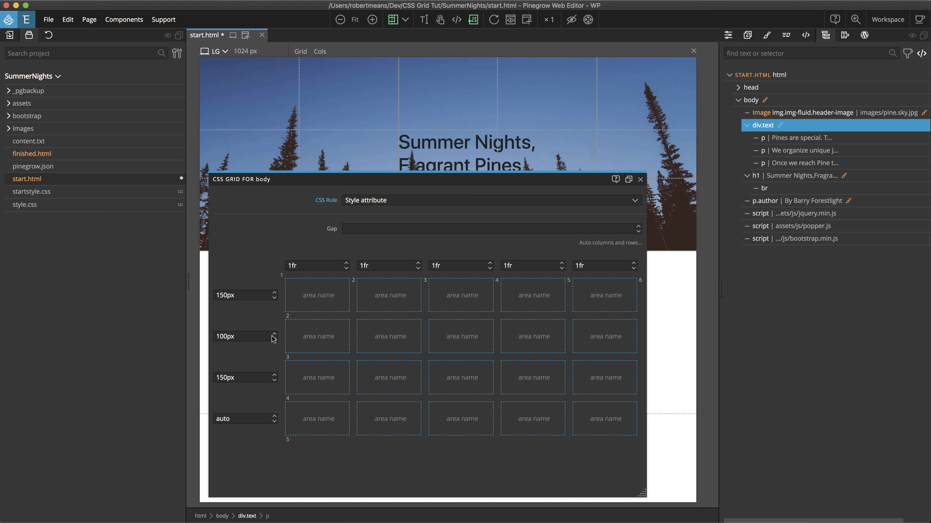
left_click(264, 337)
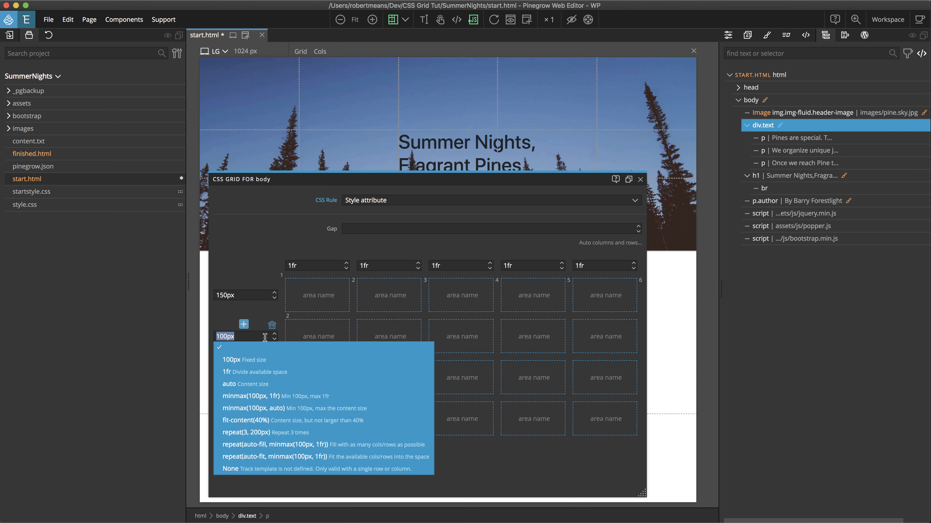
left_click(252, 381)
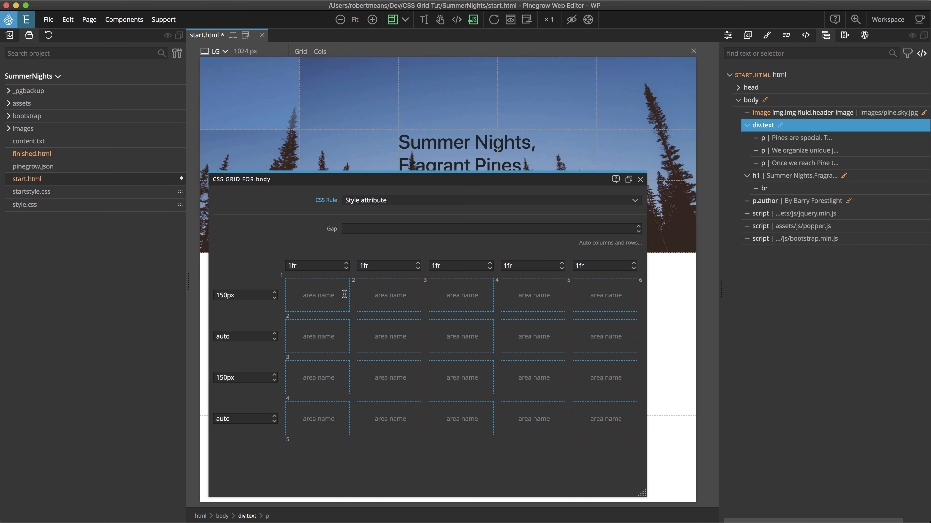
left_click(640, 179)
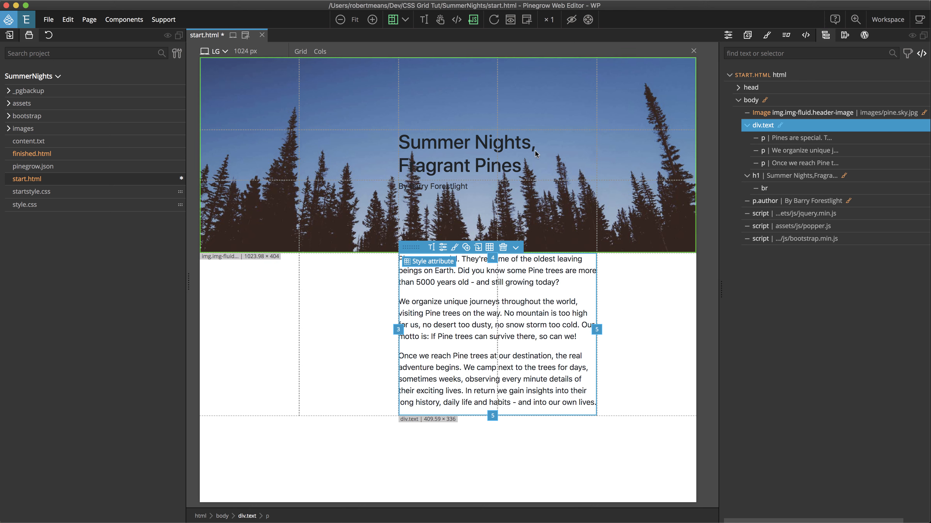
Set the h1 heading's text color to #f0f0f0 in its style attribute.
left_click(766, 177)
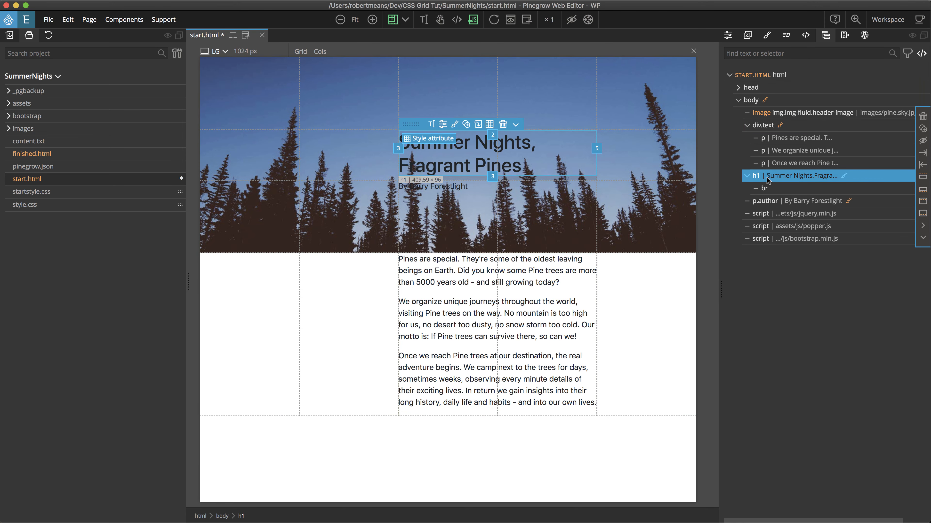
left_click(767, 35)
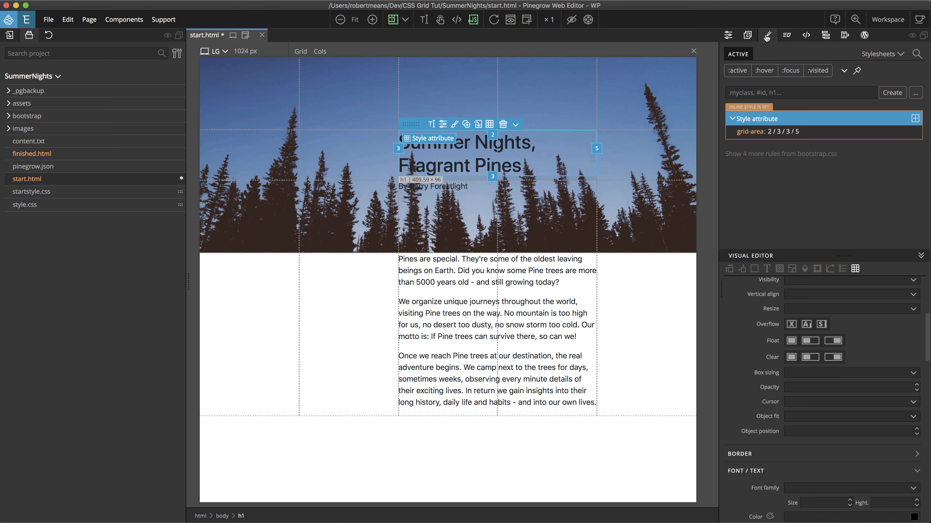
left_click(767, 270)
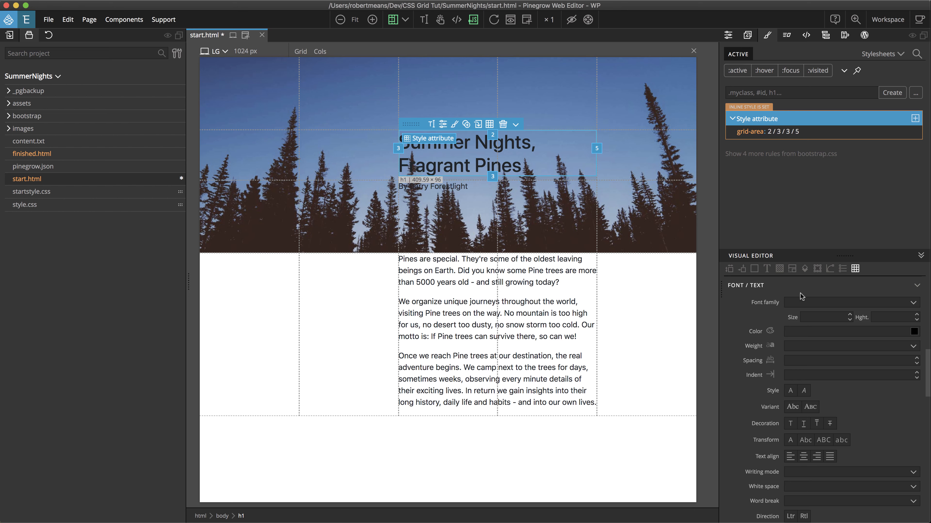
left_click(790, 331)
type("#")
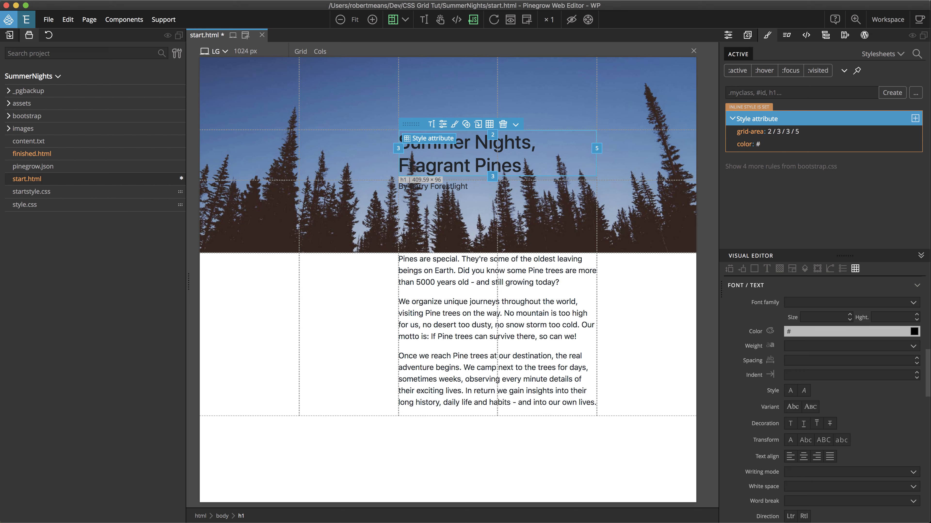
type("f0f0f0")
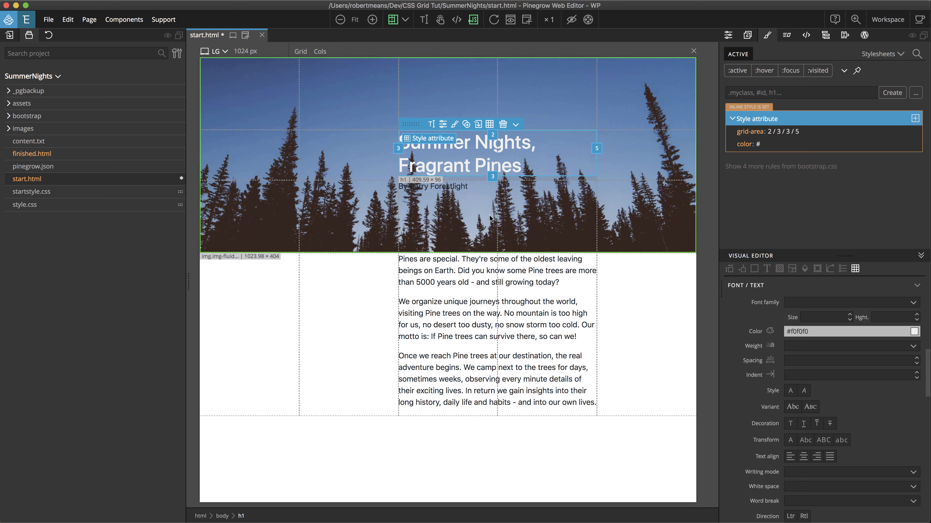
Set the p.author line's text color to #f0f0f0 in its style attribute and clear the selection.
left_click(458, 189)
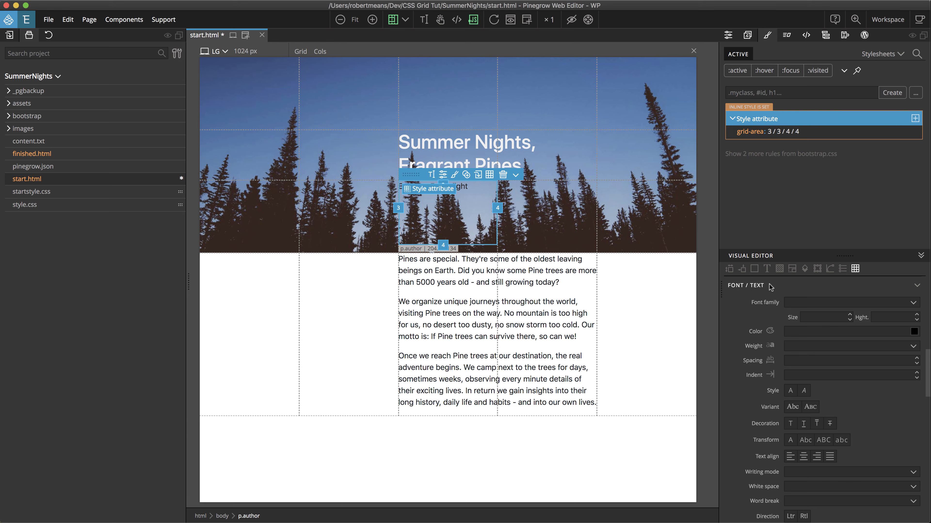
left_click(794, 330)
type("#")
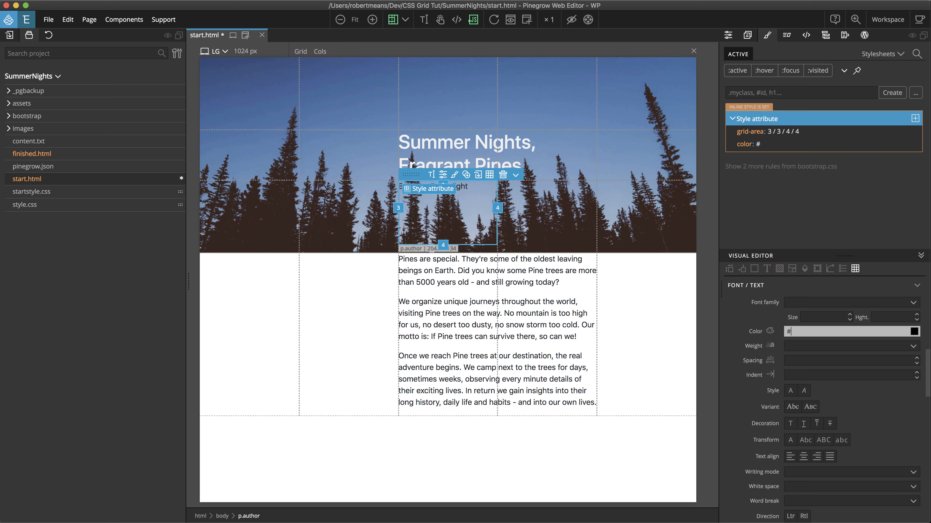
type("f0f0f0")
key("Escape")
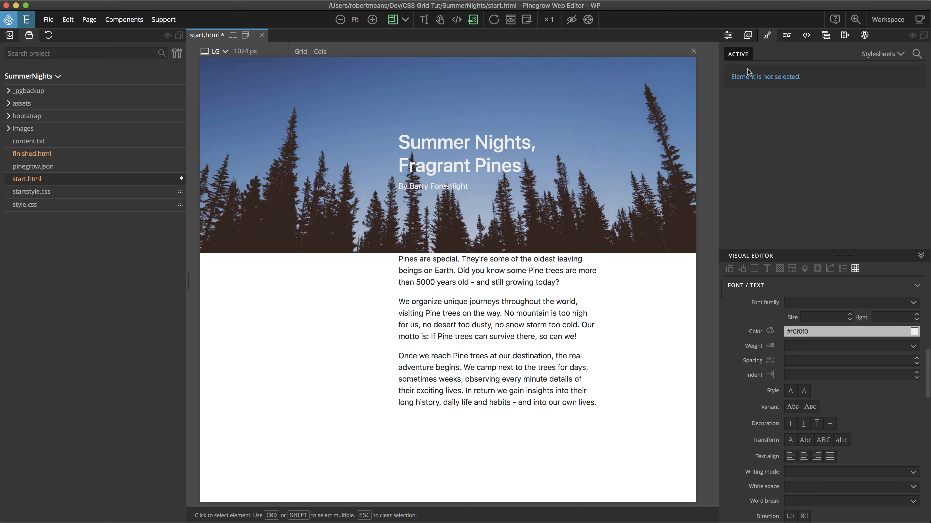
Align the p.author element to the end of its grid cell with align-self flex-end, and deselect it.
left_click(825, 35)
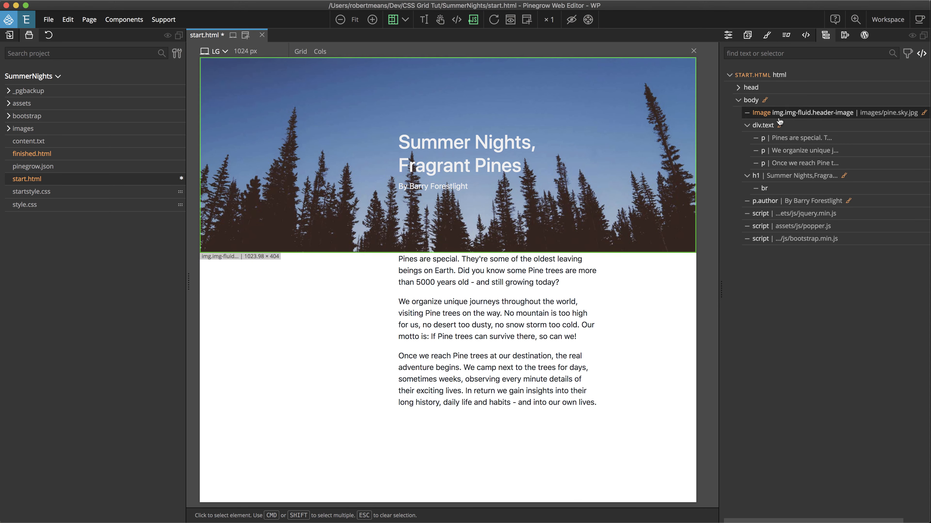
left_click(770, 201)
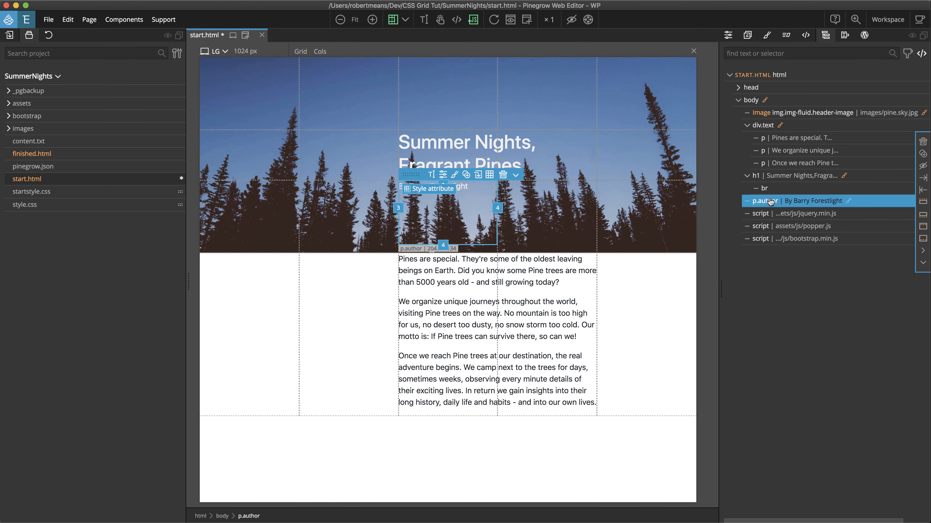
left_click(767, 36)
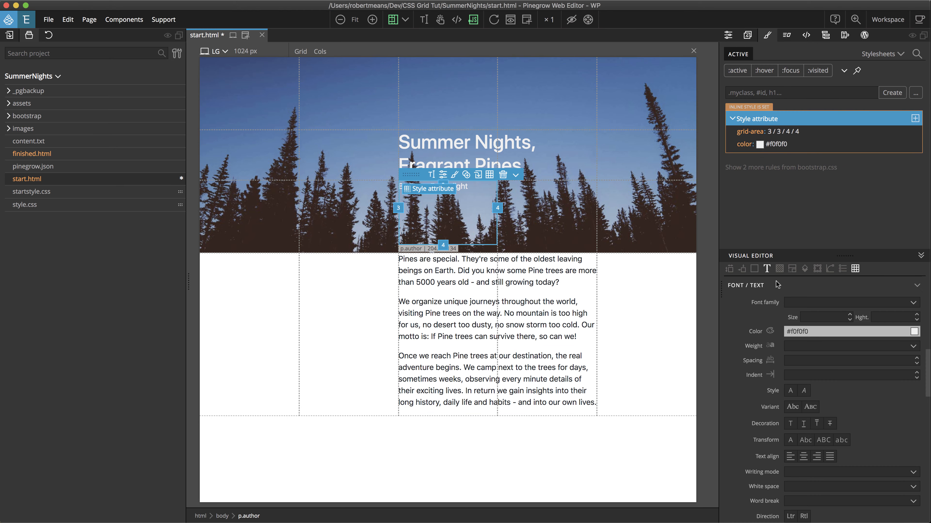
left_click(792, 270)
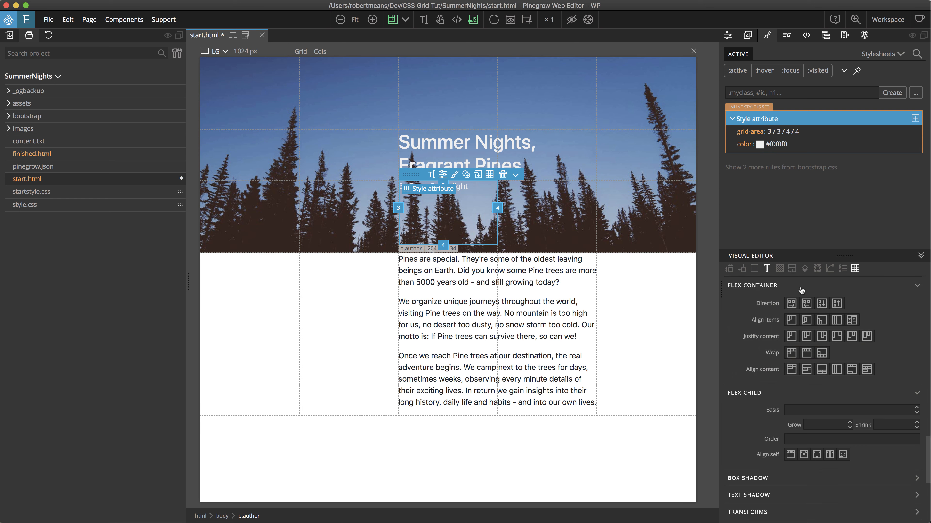
scroll(801, 291, "down", 5)
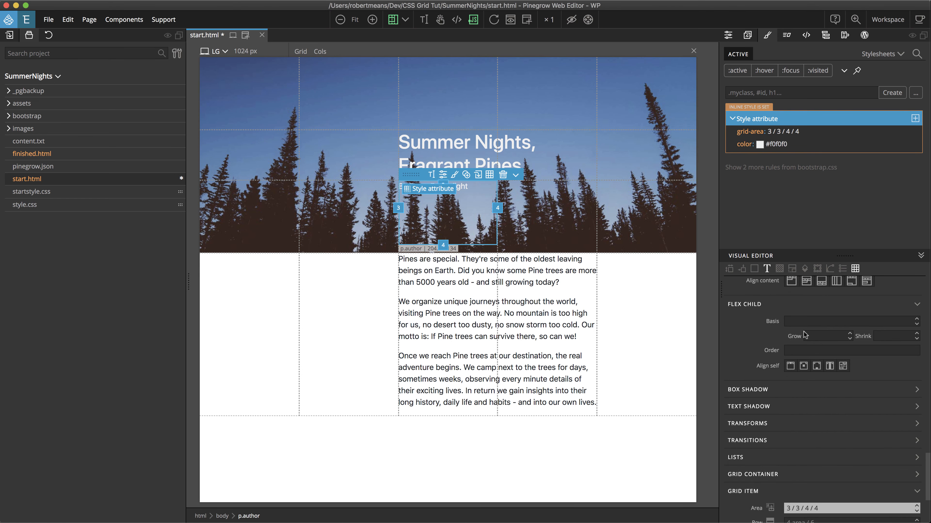
left_click(817, 366)
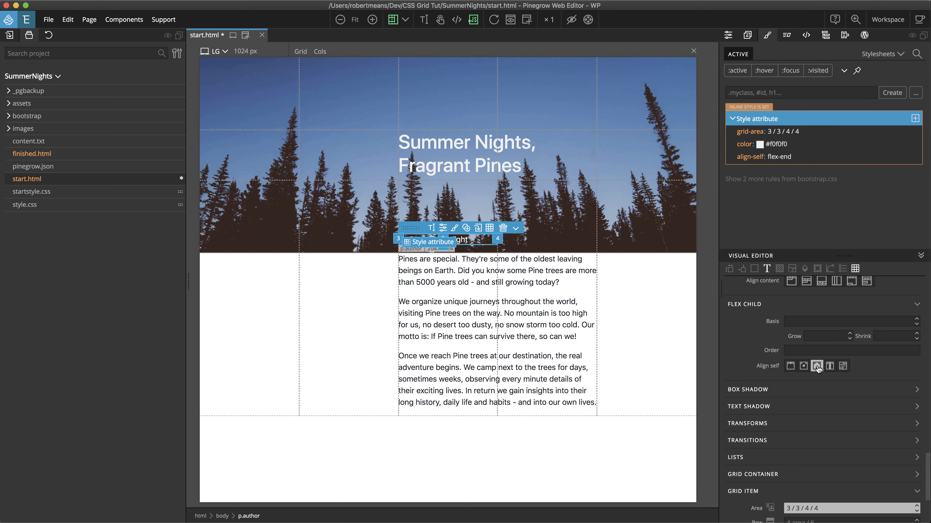
key("Escape")
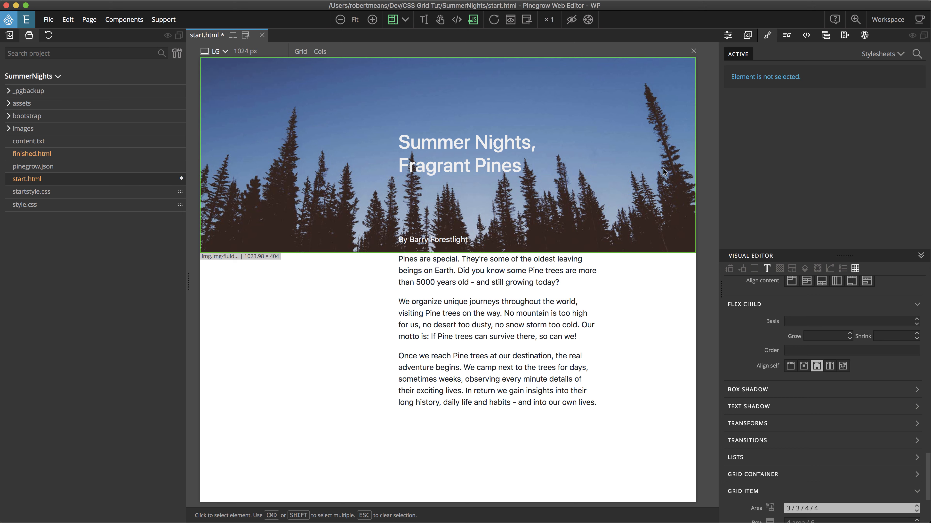
Search the insertable elements for "block" and place a Bootstrap Blockquote in the first column of the fourth grid row.
key("e")
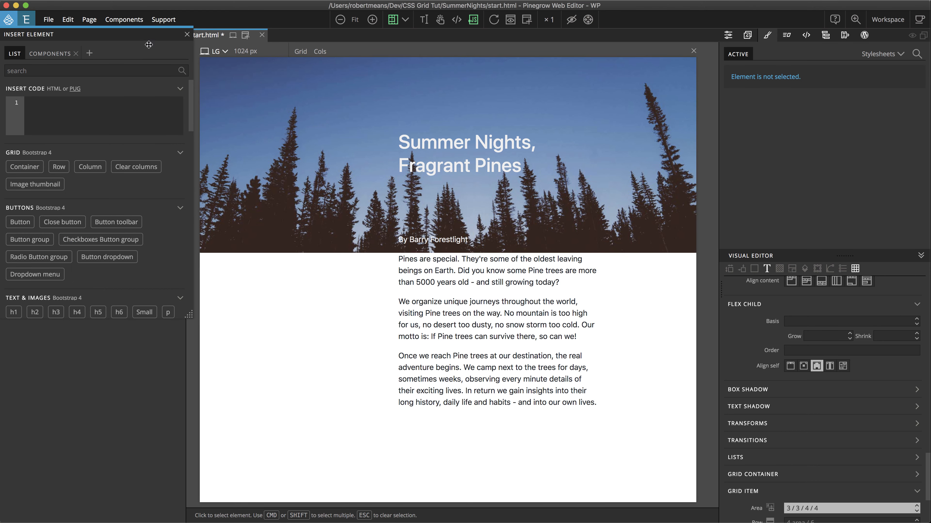
left_click_drag(155, 33, 335, 89)
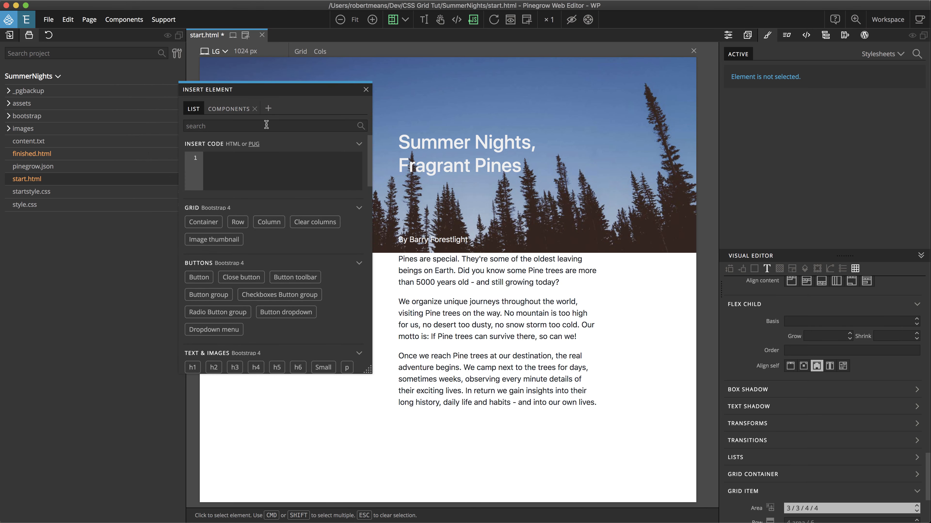
left_click(245, 125)
type("blo")
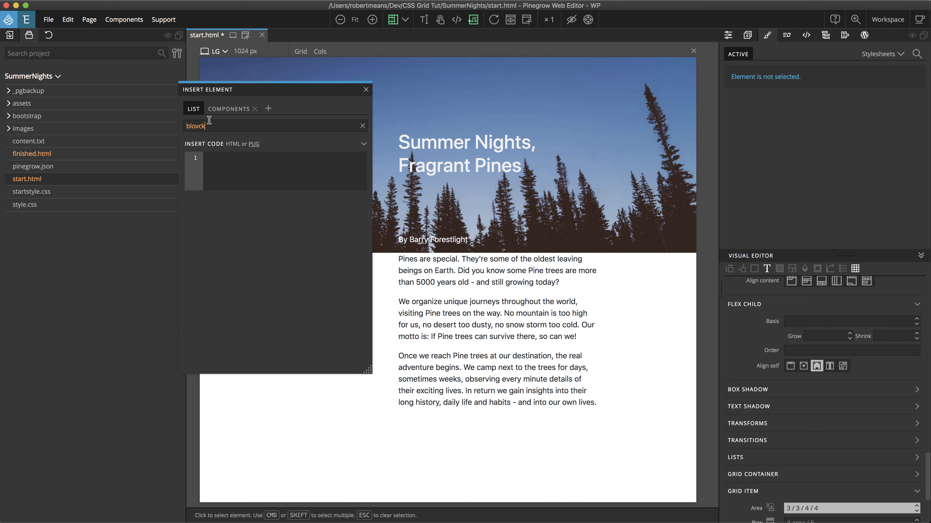
type("ck")
mouse_move(197, 221)
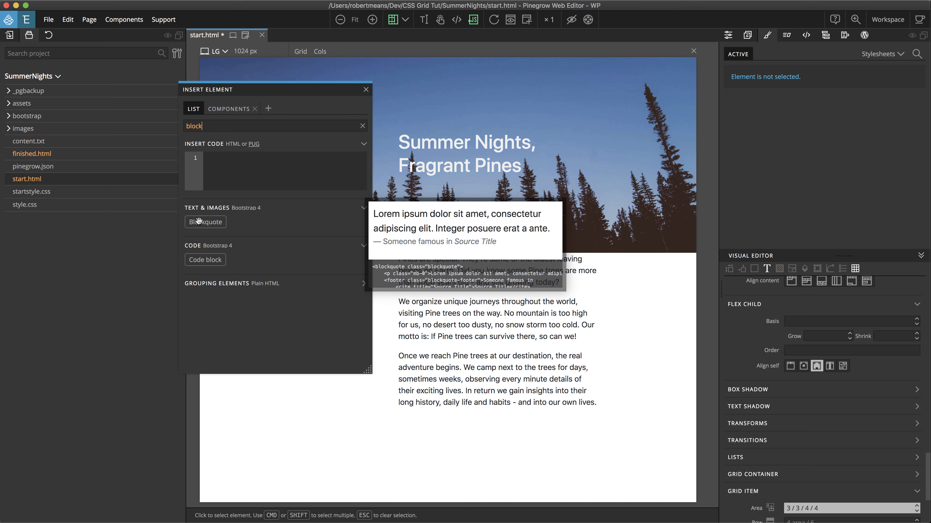
left_click_drag(276, 90, 811, 60)
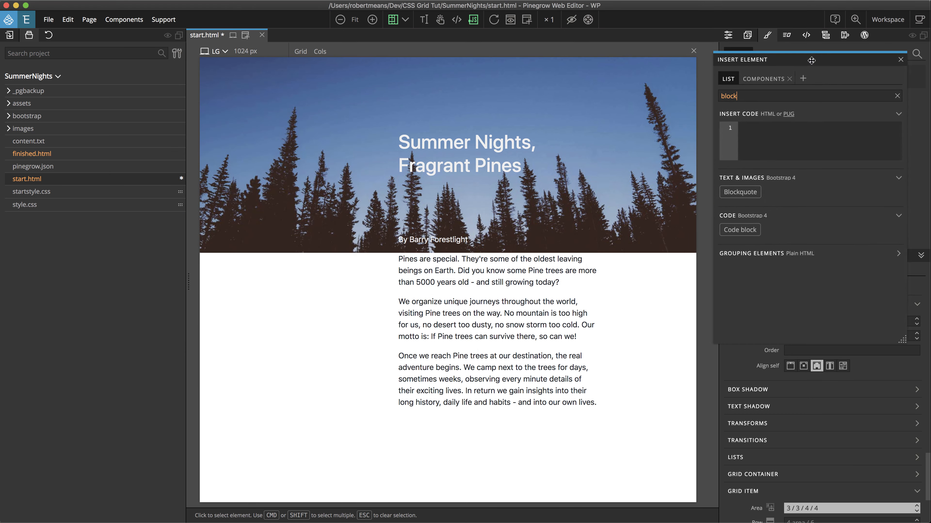
left_click_drag(739, 193, 270, 291)
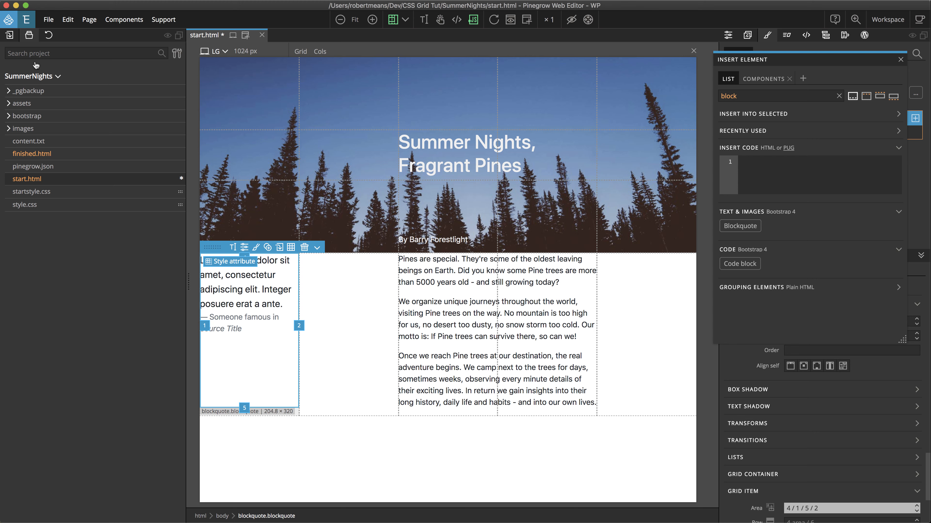
Open content.txt and copy the quote "We love Pine trees! They're beautiful, strong and they smell great.".
left_click(32, 143)
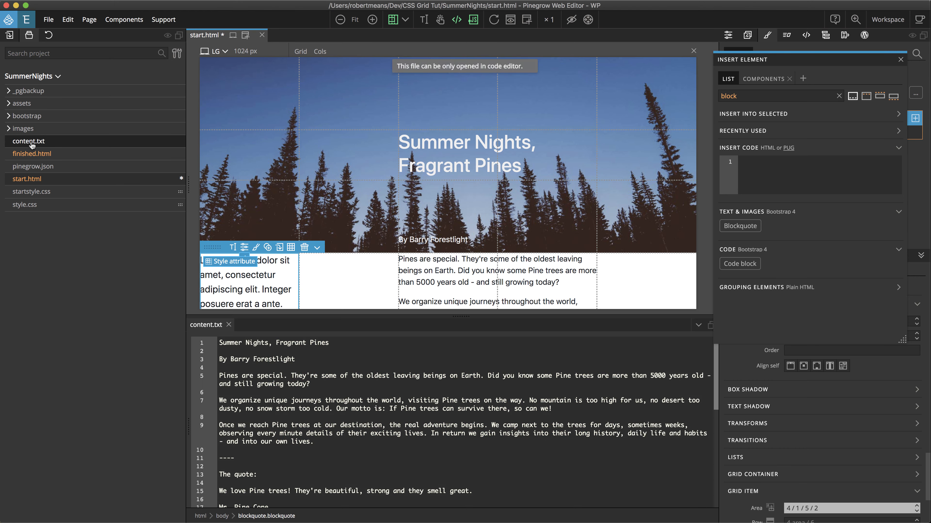
scroll(287, 353, "down", 2)
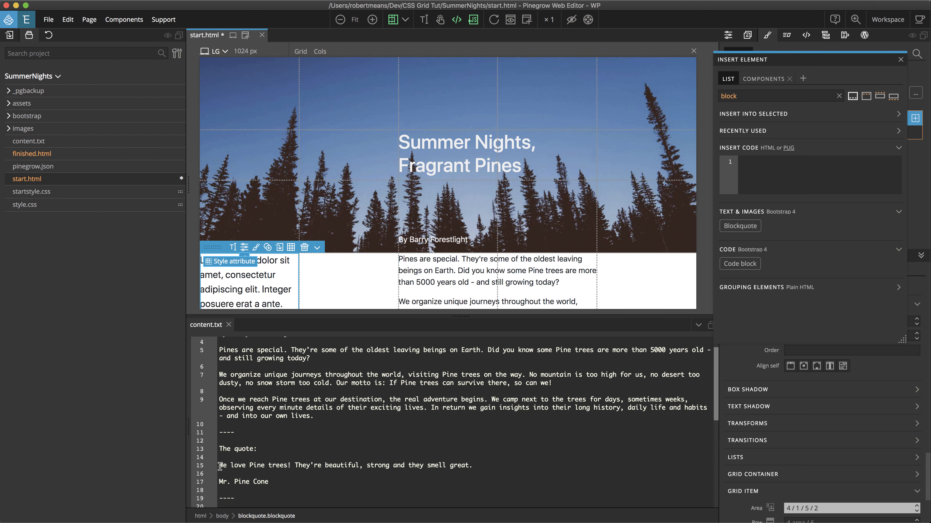
left_click_drag(220, 466, 473, 468)
key("super+c")
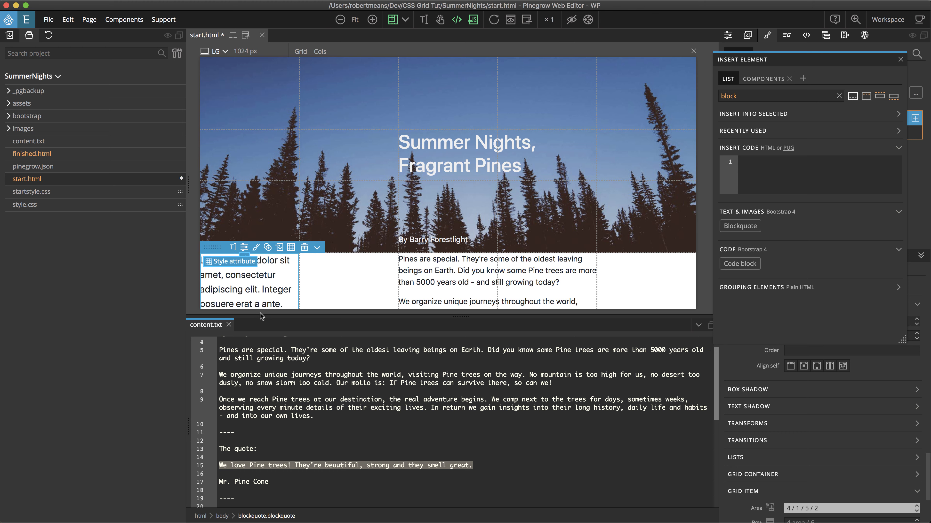
Close the element library and replace the blockquote's placeholder quote with the copied sentence.
left_click(901, 60)
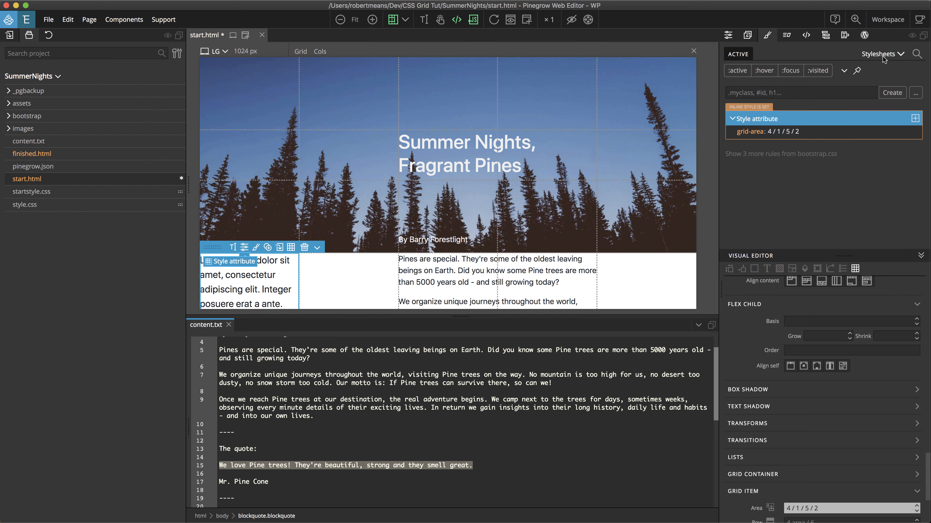
left_click(728, 36)
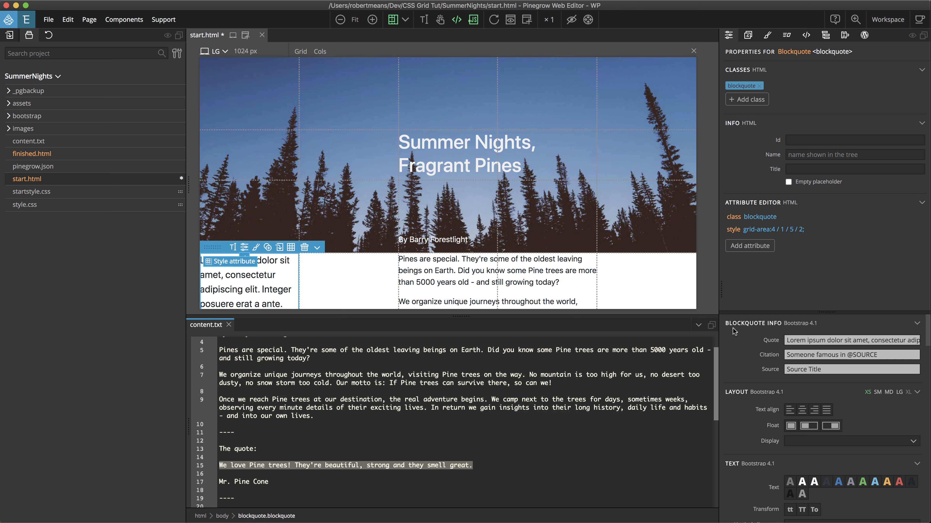
left_click(785, 340)
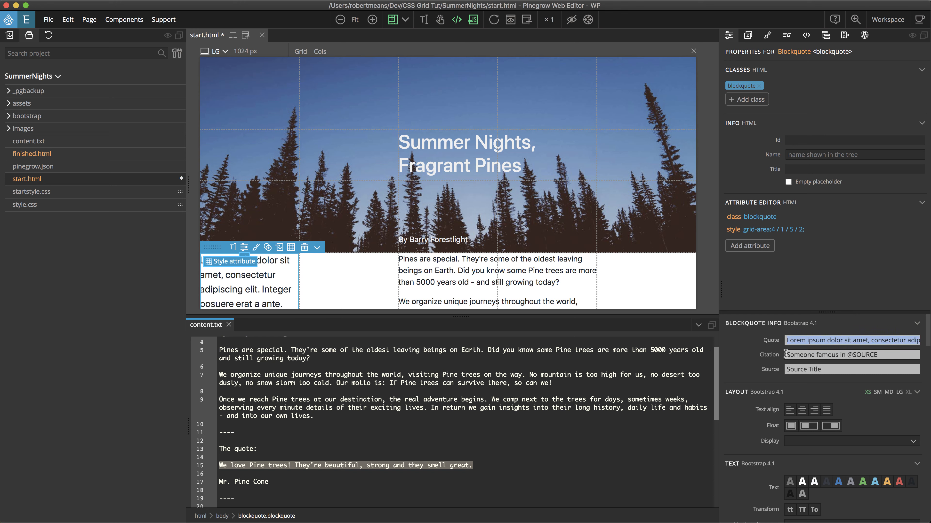
key("super+v")
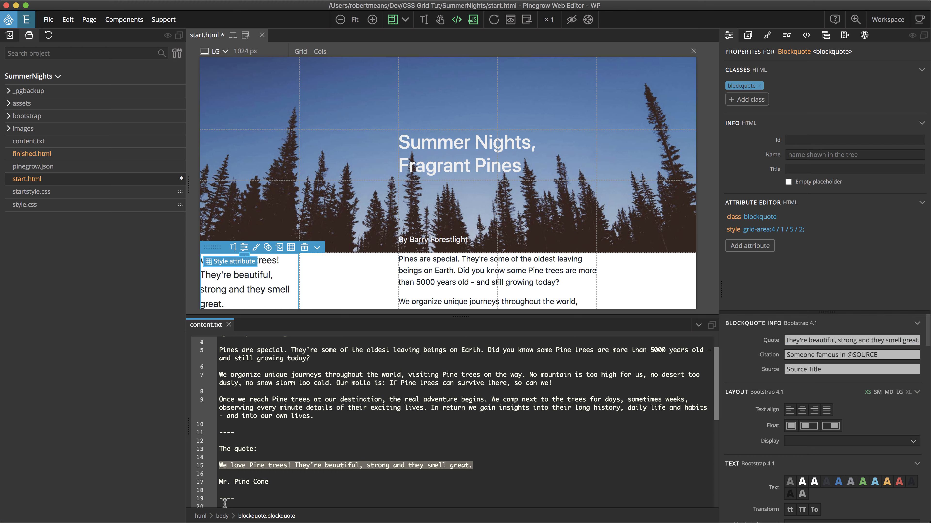
Copy the name below the quote in content.txt and use it to replace the blockquote's placeholder citation.
left_click_drag(219, 482, 271, 482)
key("super+c")
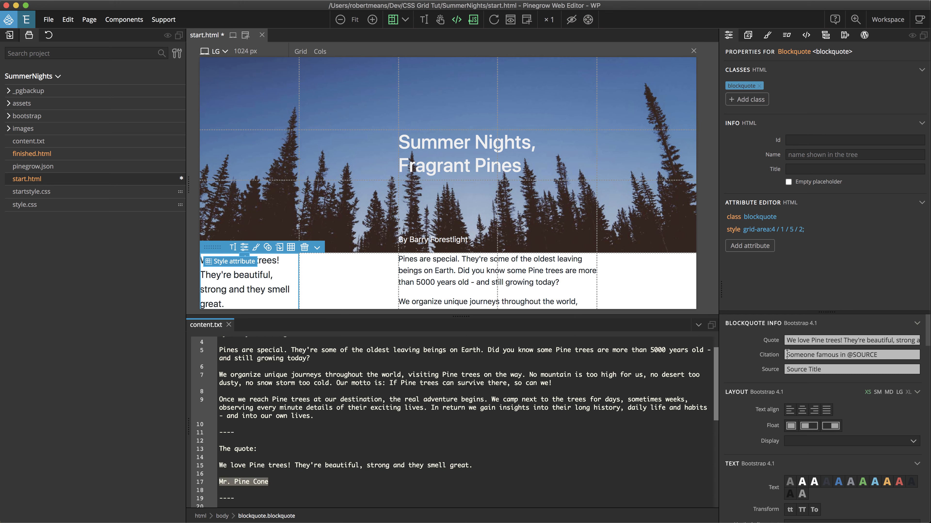
left_click_drag(786, 354, 896, 356)
key("super+v")
scroll(362, 260, "down", 3)
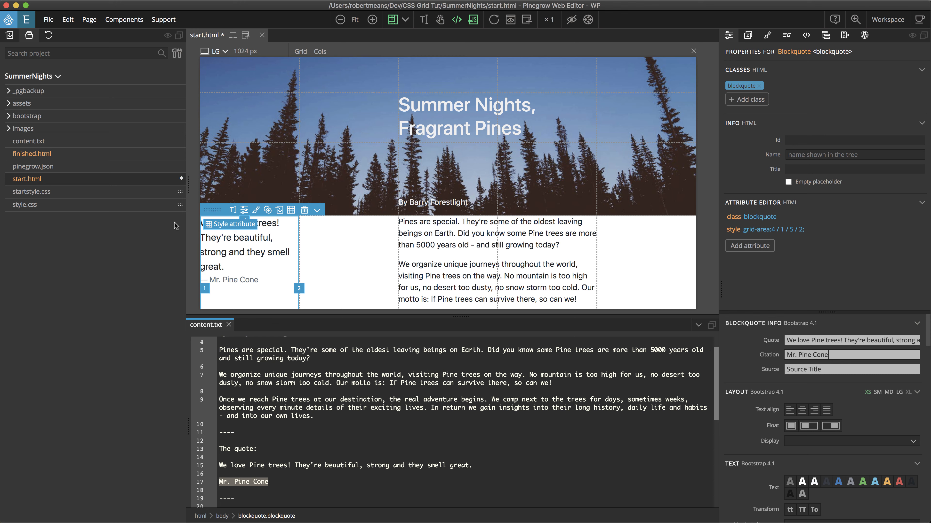
Open the blockquote's parent grid for editing, insert a new column before the first one, and close the grid editor.
left_click(217, 226)
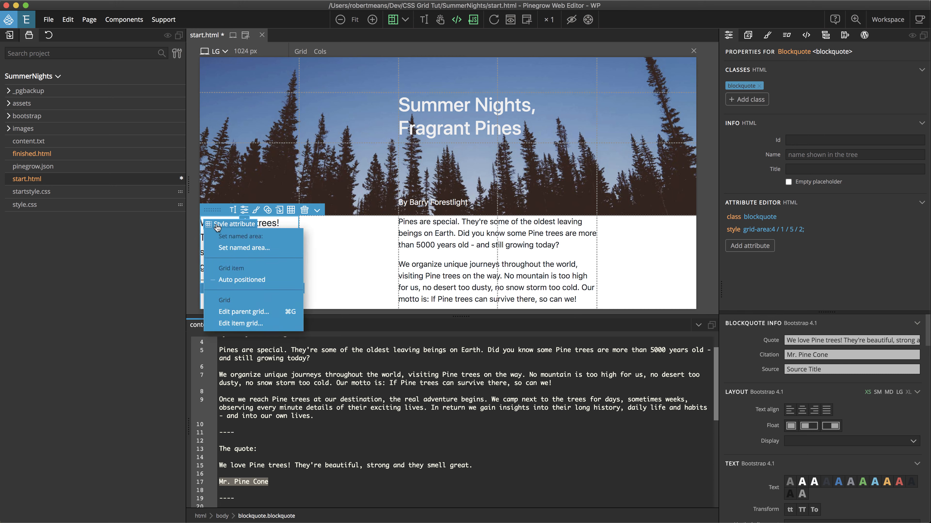
left_click(256, 312)
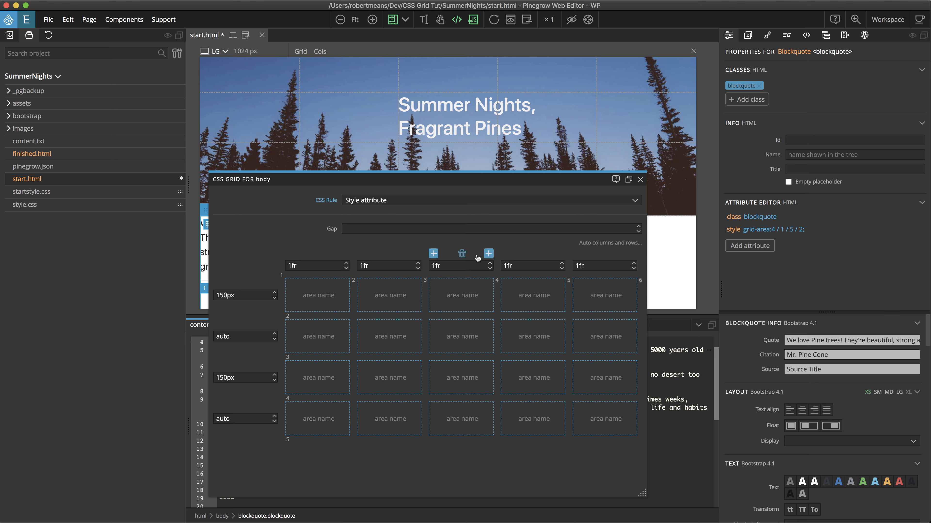
mouse_move(312, 259)
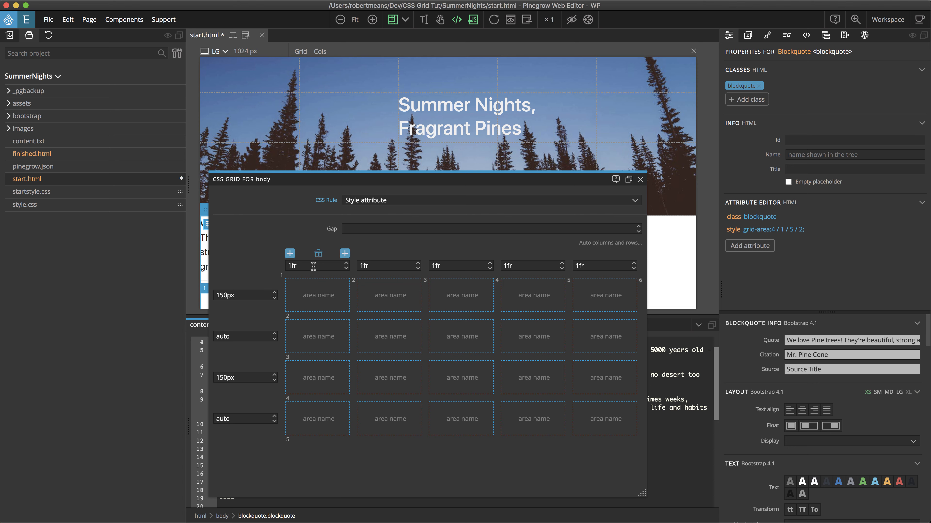
left_click(290, 254)
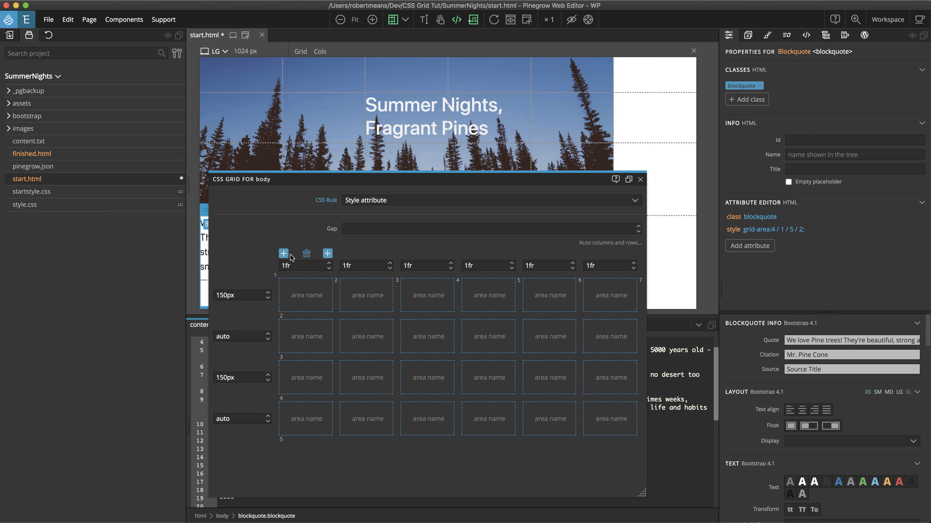
mouse_move(489, 256)
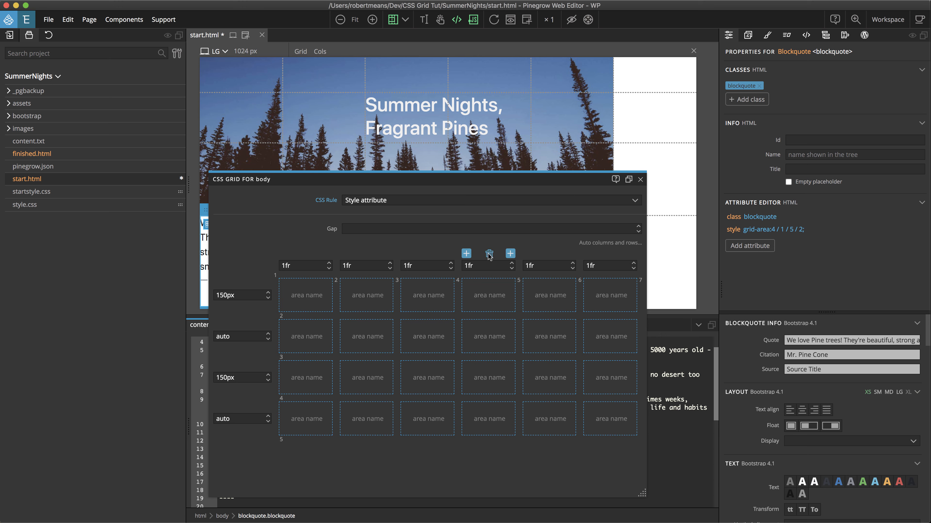
left_click(641, 180)
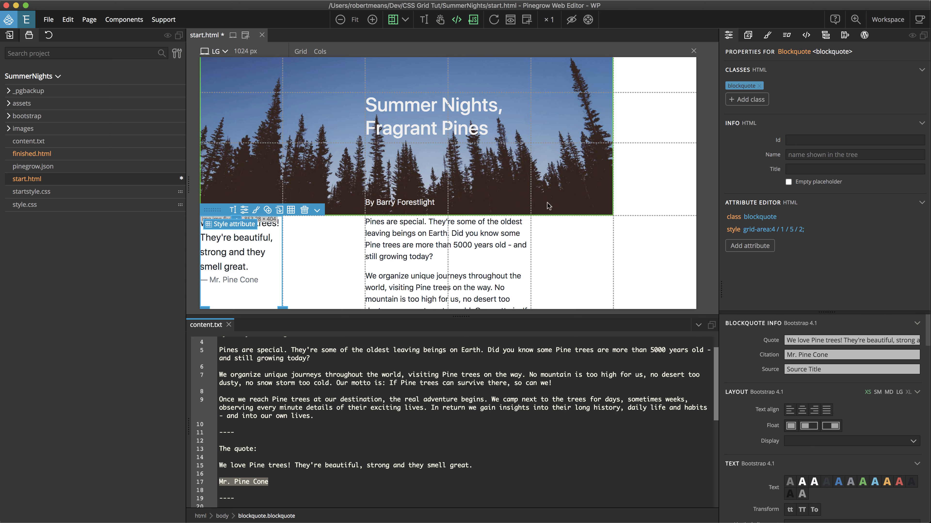
Extend the header image to column line 7 and shift the h1 heading to span column lines 4 to 6.
left_click(503, 161)
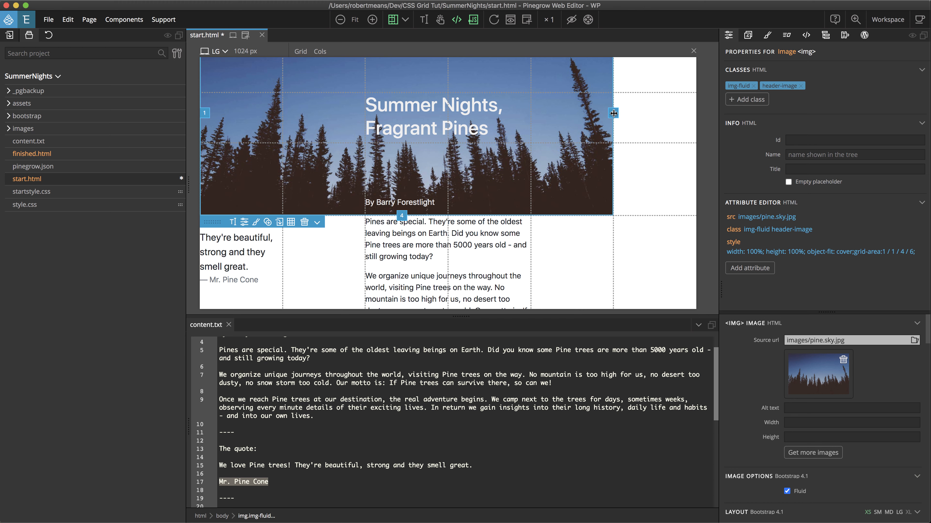
left_click_drag(614, 113, 689, 114)
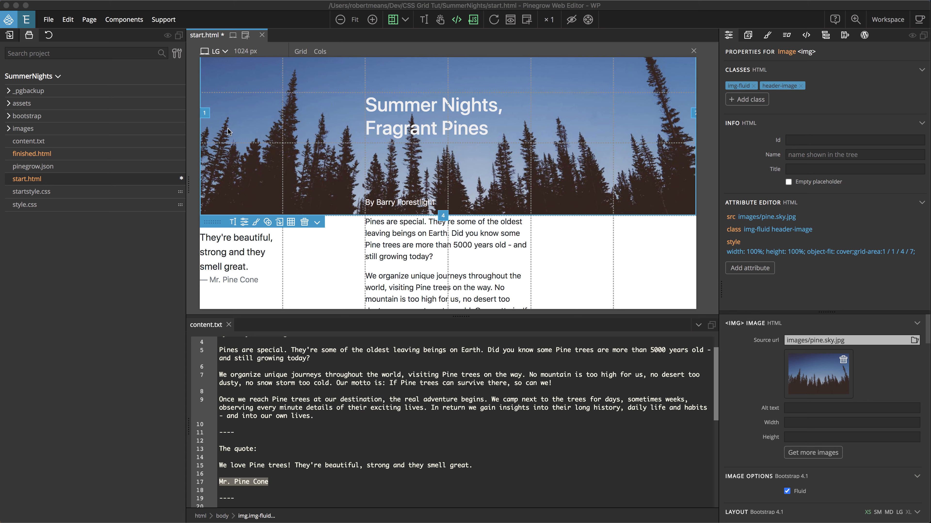
left_click(418, 120)
left_click(416, 118)
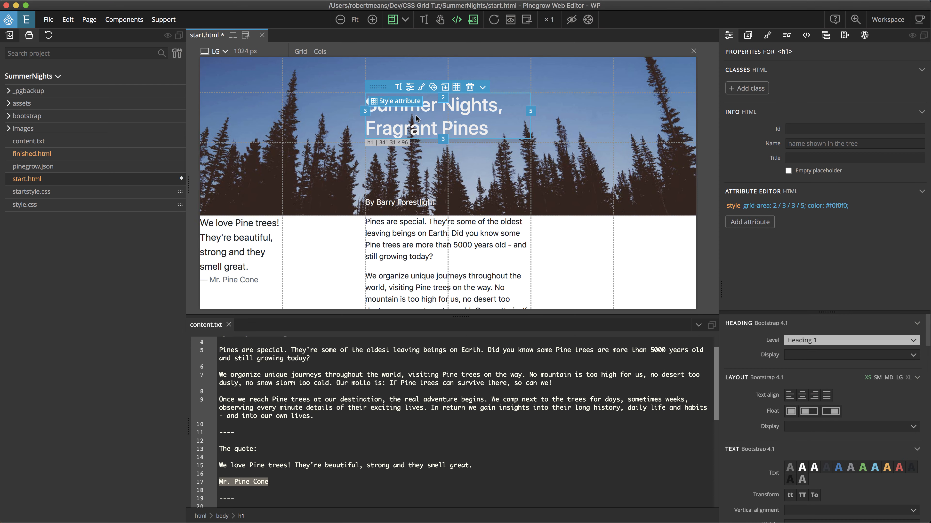
left_click_drag(531, 111, 610, 113)
left_click_drag(365, 111, 444, 112)
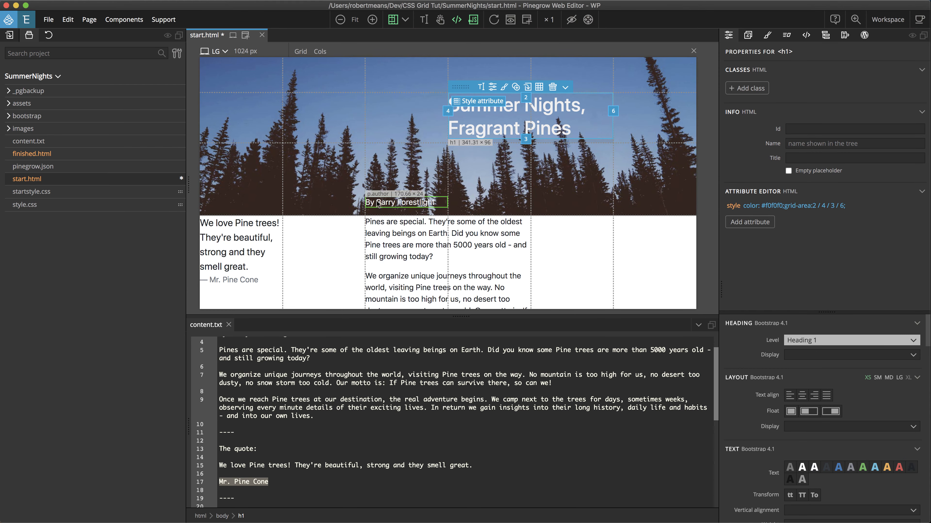
Shift the p.author element within the grid so that it starts at column line 4.
left_click(379, 207)
left_click_drag(448, 204, 534, 203)
left_click_drag(365, 202, 447, 202)
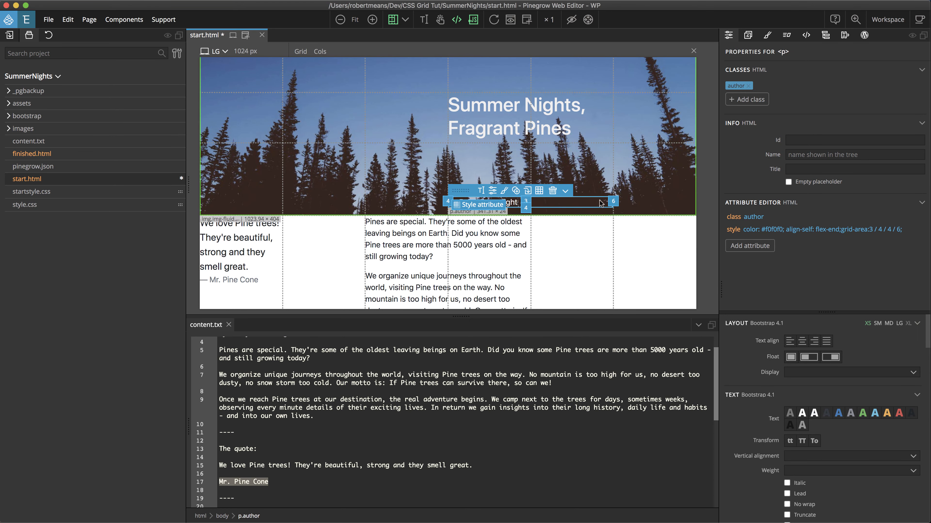
left_click_drag(601, 203, 517, 206)
Close content.txt and move the div.text block so it spans column lines 4 to 6.
left_click(393, 234)
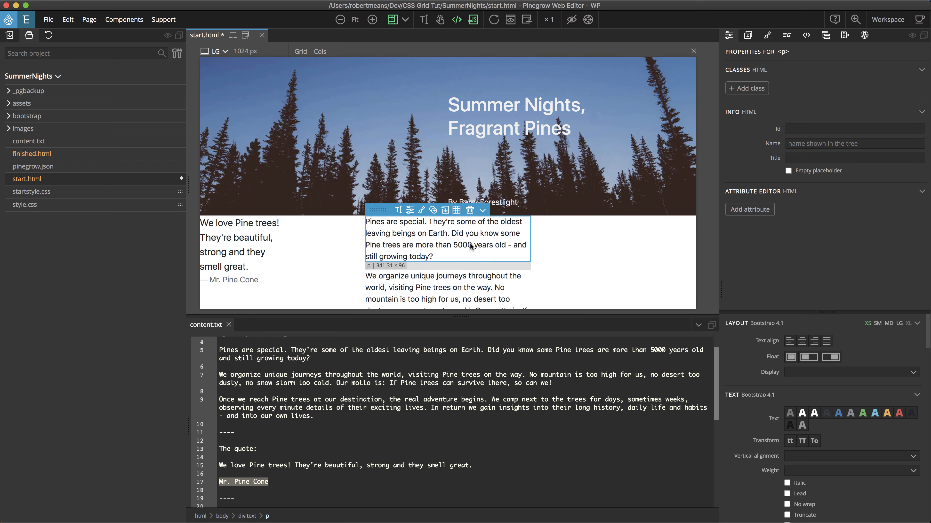
left_click(229, 325)
left_click(247, 517)
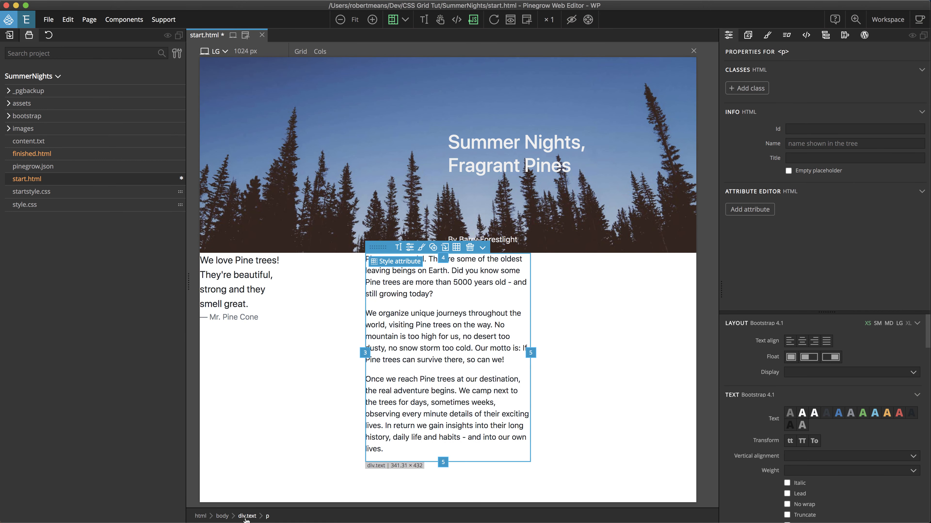
left_click_drag(530, 352, 600, 354)
left_click_drag(365, 329, 448, 330)
Select the whole blockquote element and move it into the second grid column, between column lines 2 and 3.
left_click(234, 290)
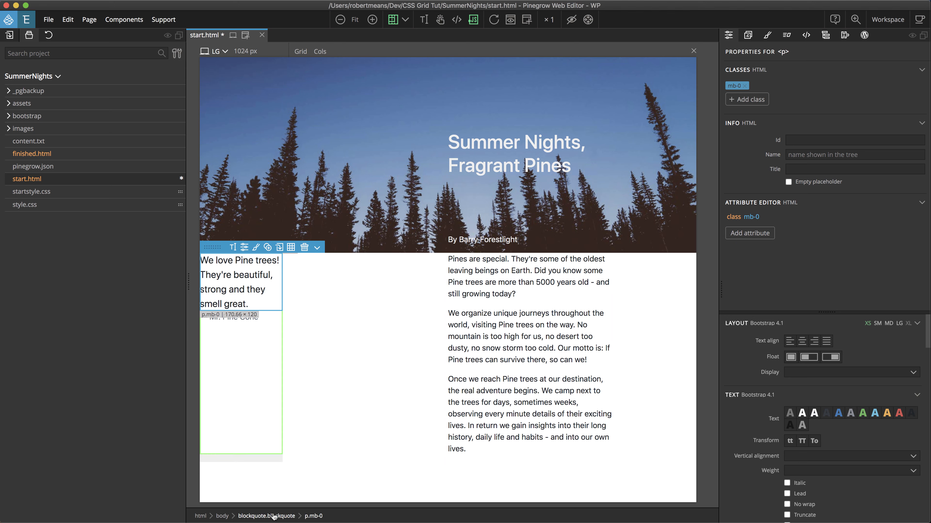
left_click(267, 516)
left_click_drag(282, 350, 362, 349)
left_click_drag(204, 348, 285, 348)
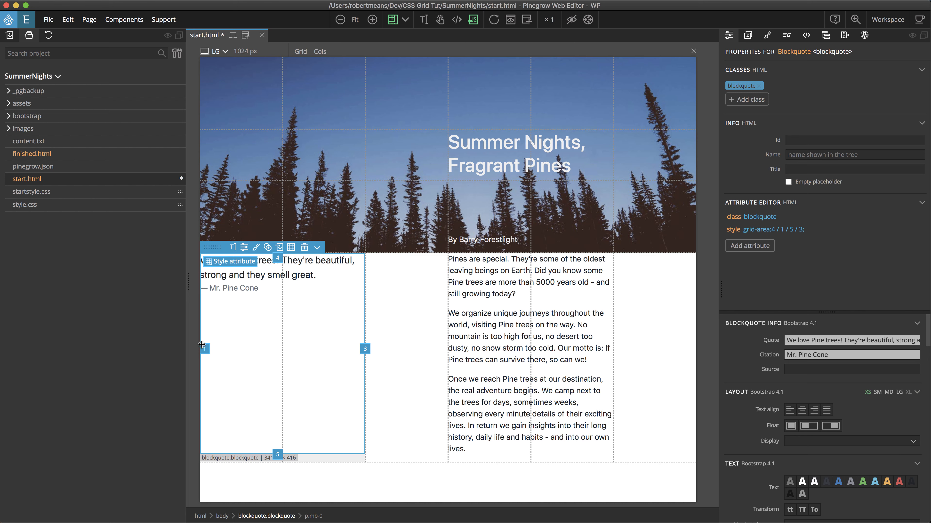
left_click_drag(205, 349, 303, 347)
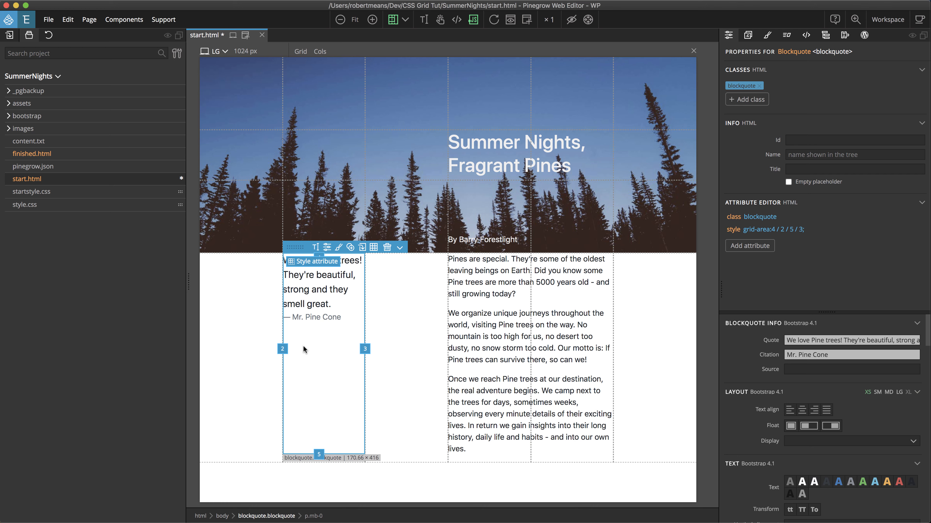
Edit the body's parent grid and set both the first and the last column to a fixed width of 100px.
left_click(311, 263)
left_click(316, 349)
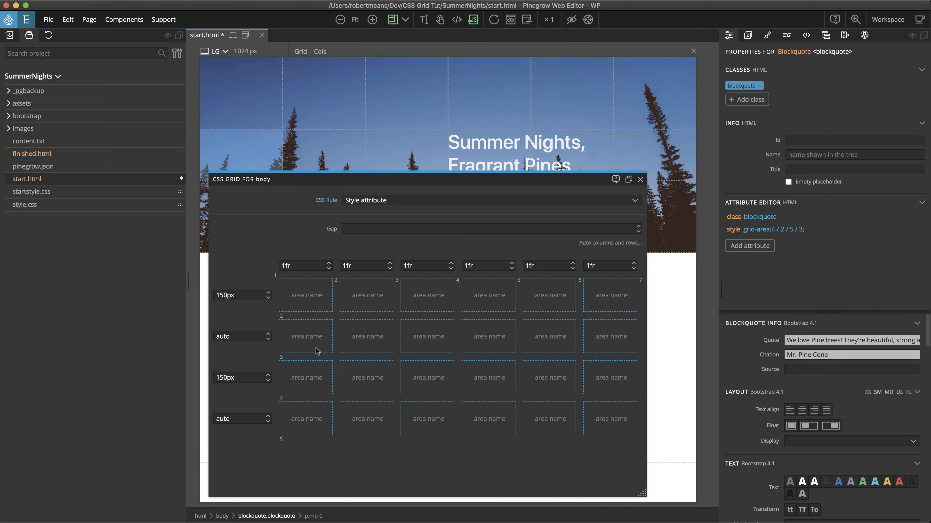
mouse_move(308, 264)
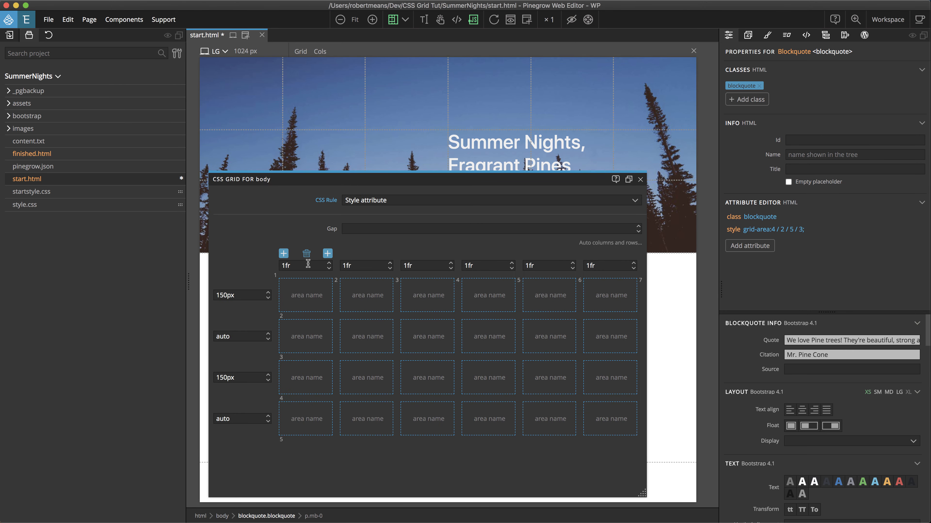
left_click(308, 263)
type("1")
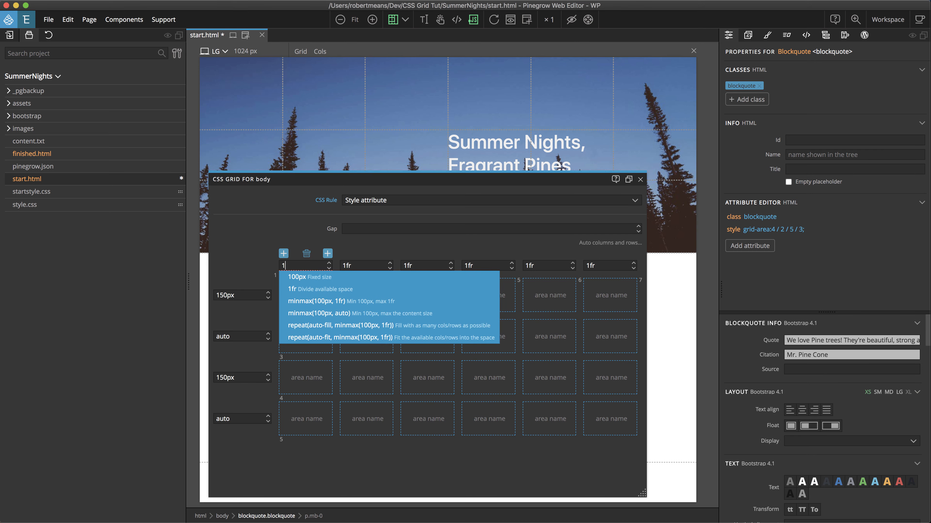
type("00px")
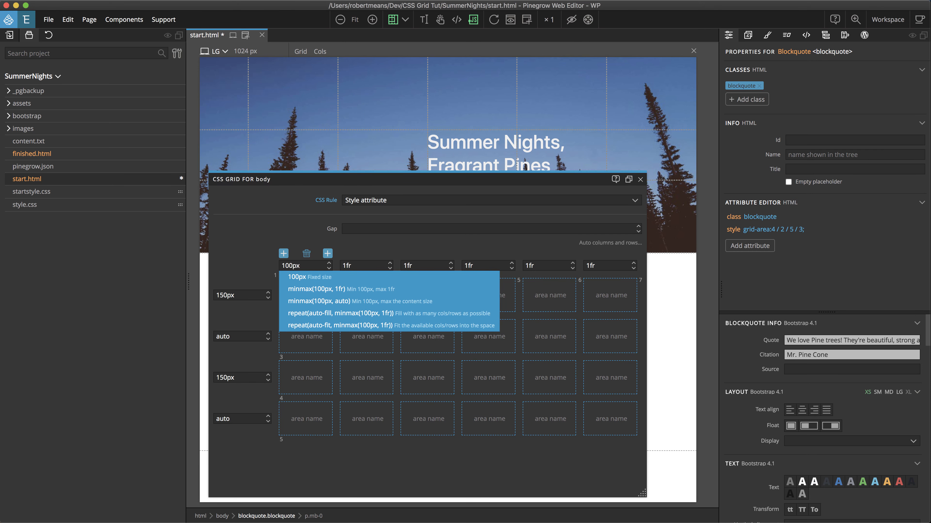
key("Return")
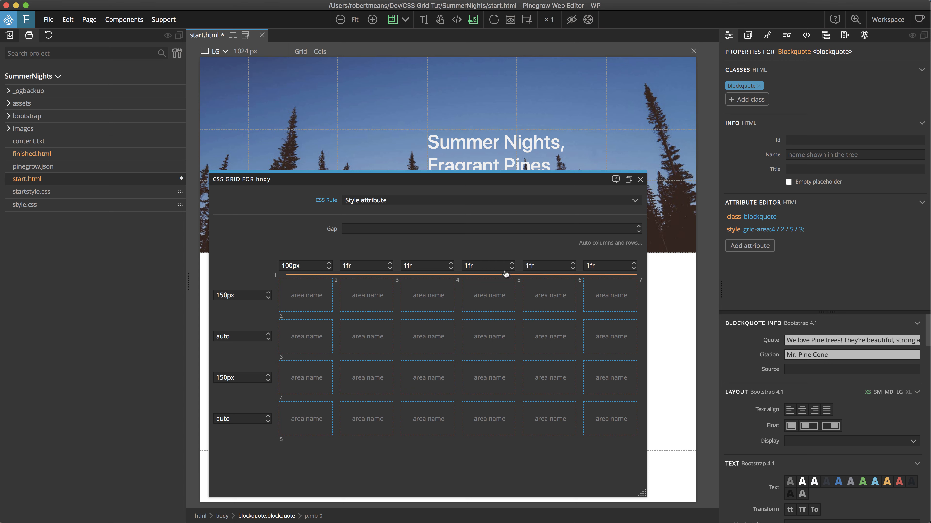
left_click(603, 266)
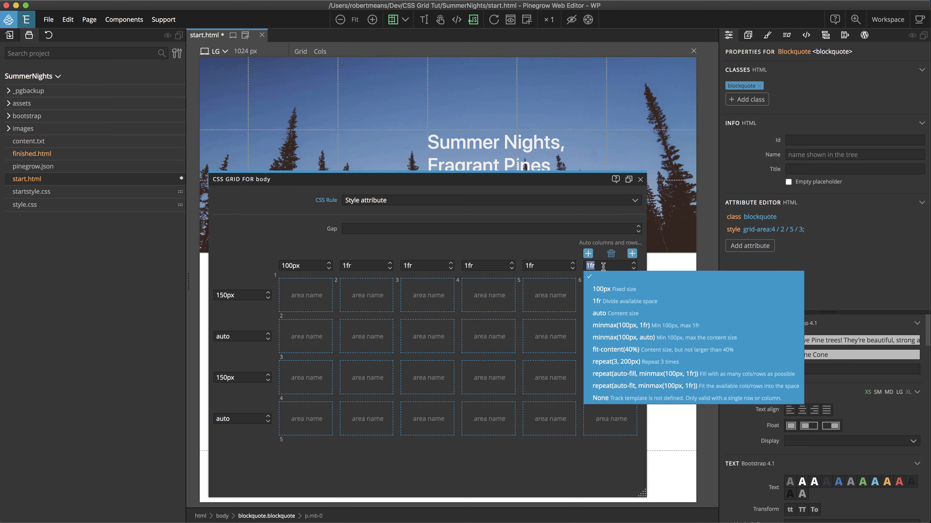
left_click(597, 288)
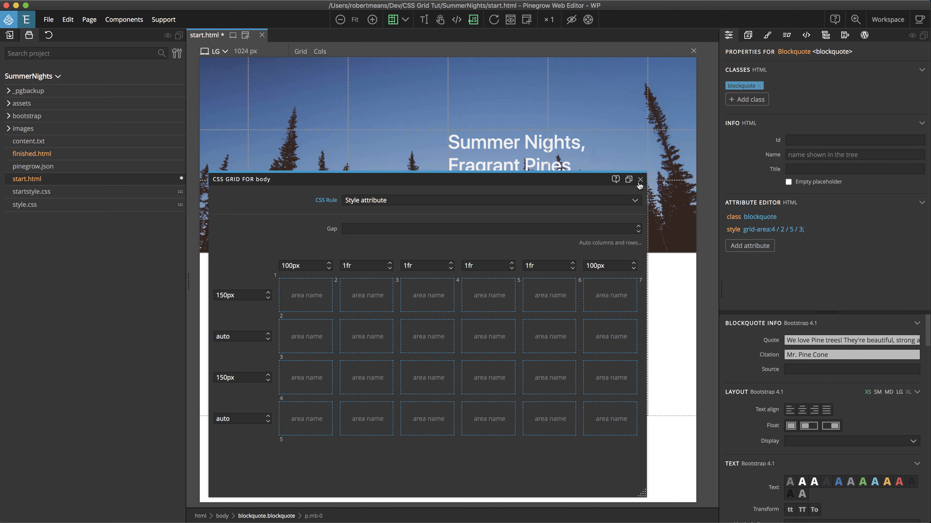
Move the grid editor clear of the blockquote and narrow the body grid's third column to 60px.
left_click_drag(583, 179, 555, 502)
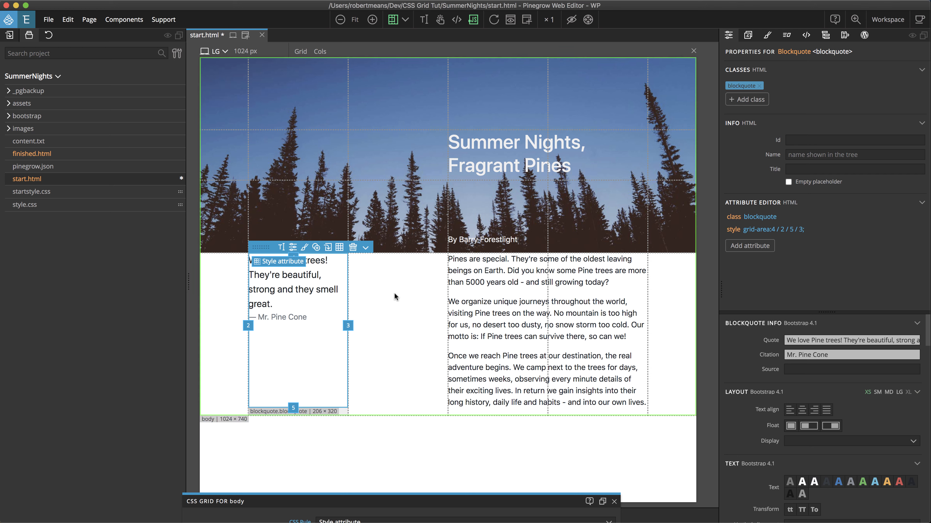
left_click_drag(443, 501, 741, 95)
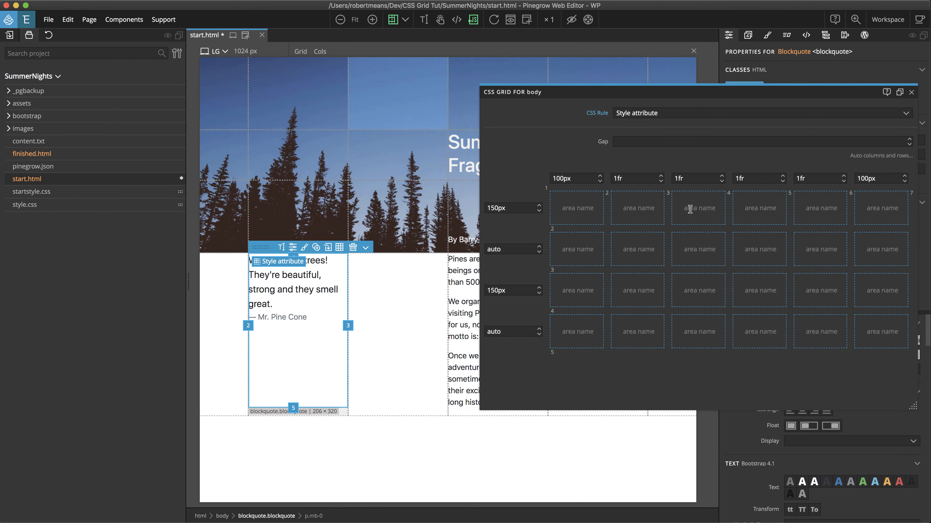
mouse_move(690, 178)
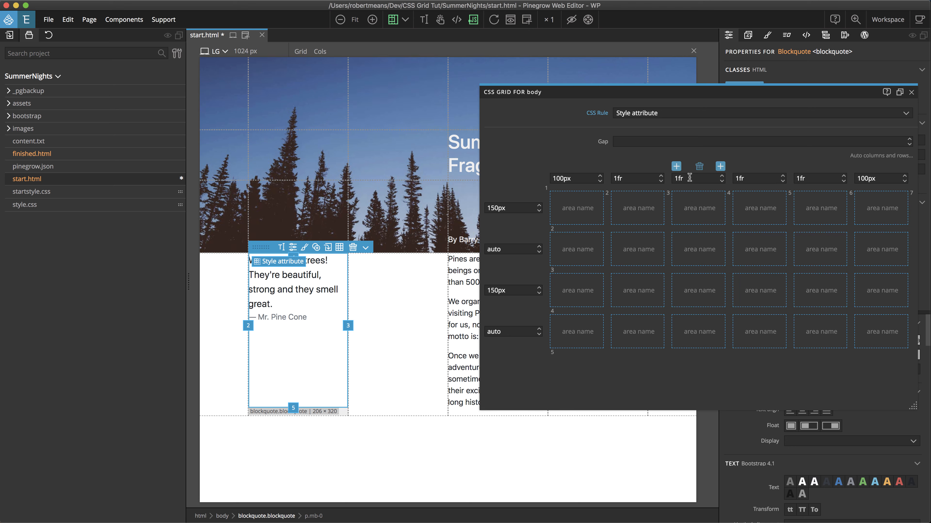
double_click(690, 178)
left_click(688, 204)
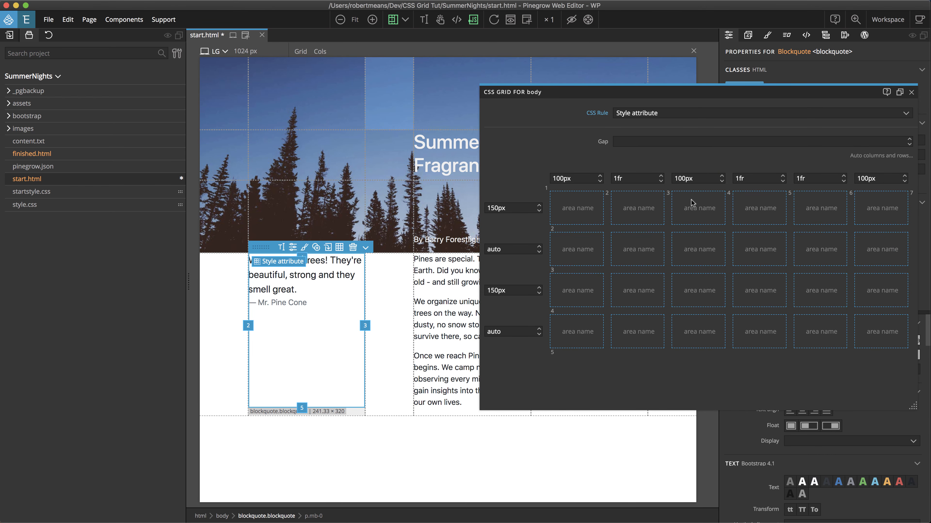
mouse_move(701, 180)
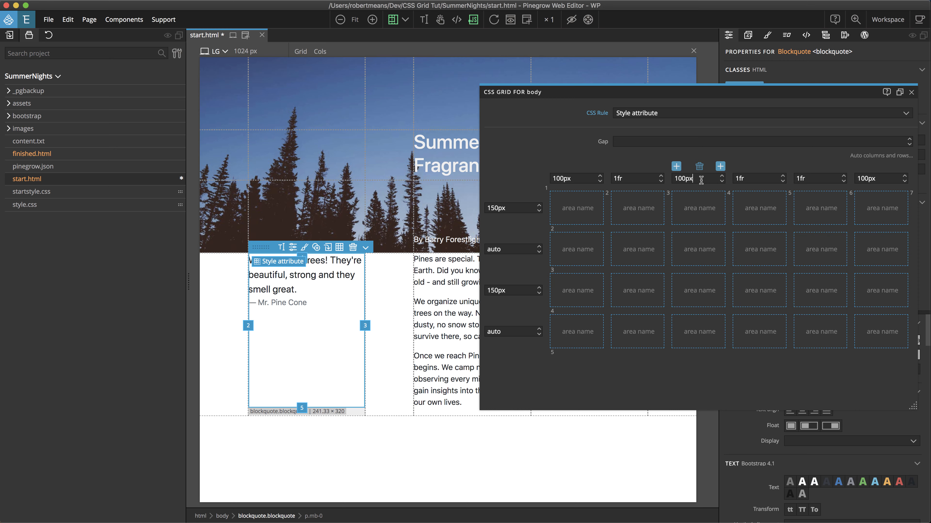
double_click(701, 180)
type("70px")
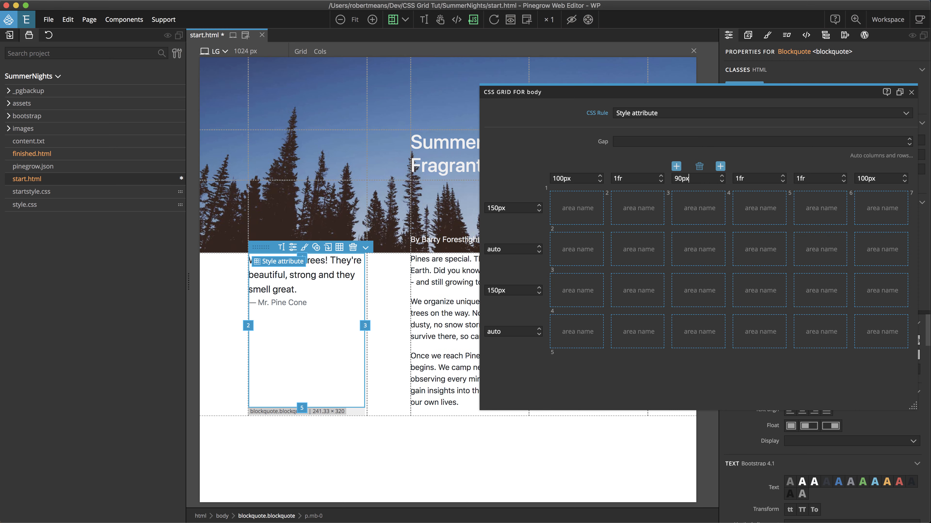
key("shift+Down")
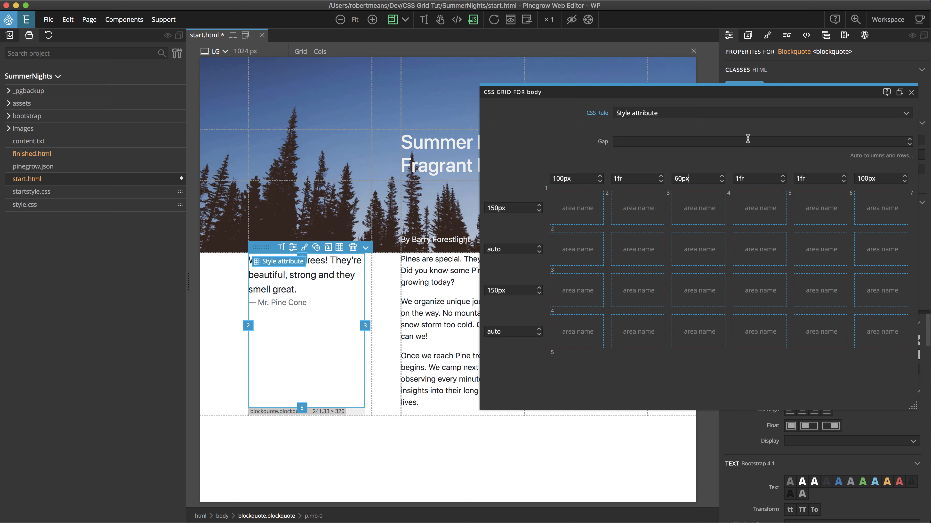
Set the body grid's gap to 9px.
left_click(884, 142)
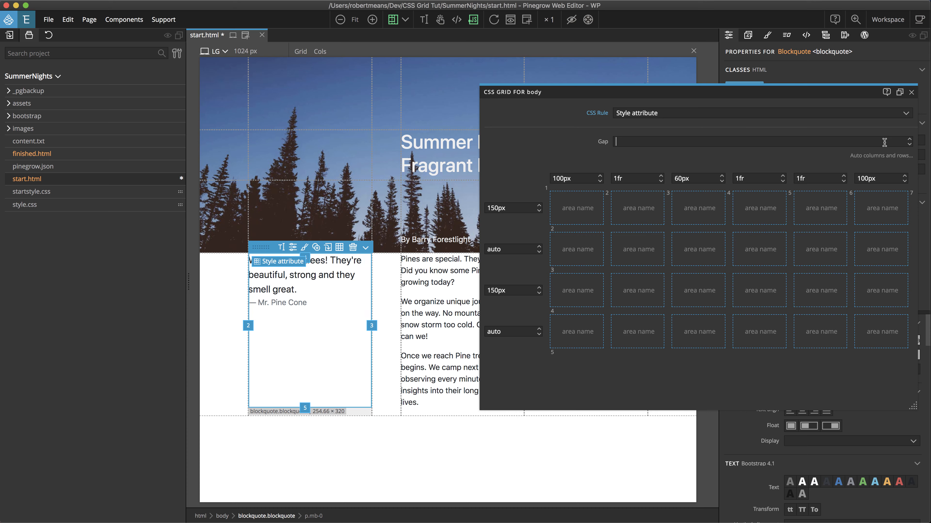
type("8px")
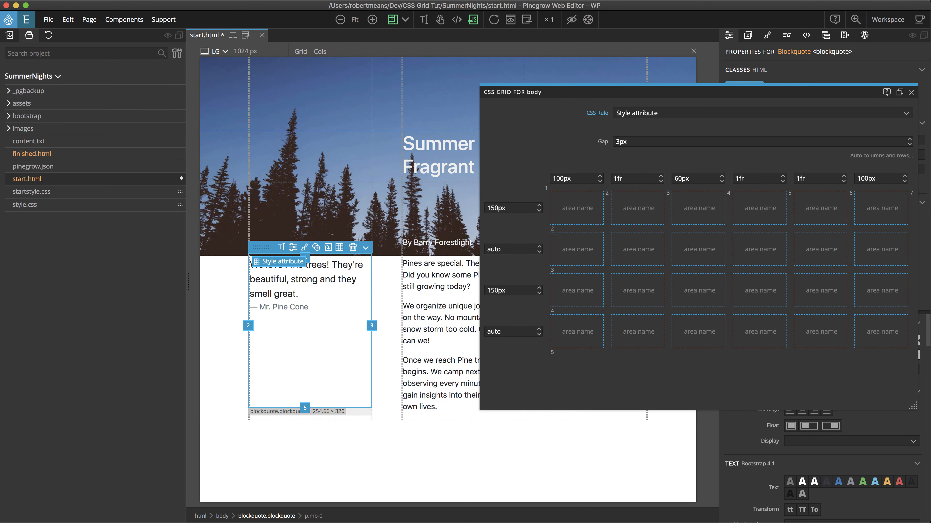
key("Up")
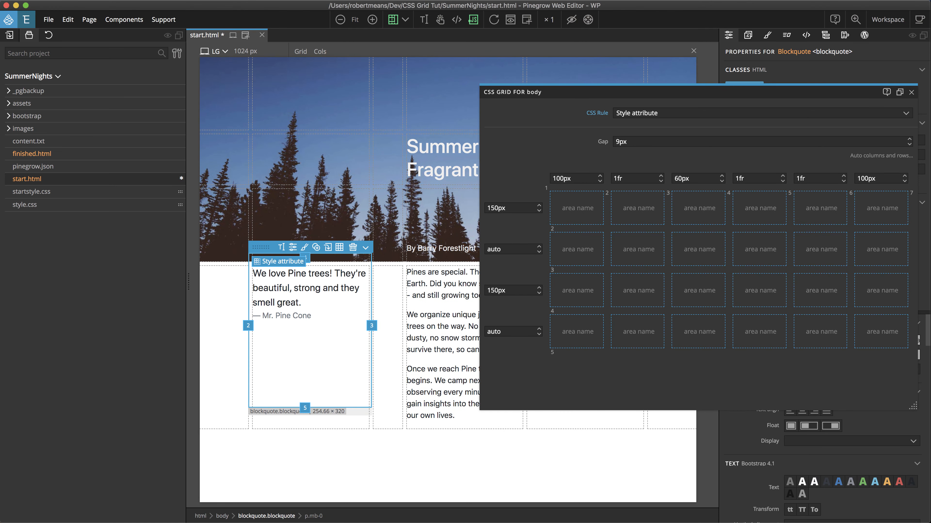
Set the body grid's gap to 10px, widen the page view to about 1055 px and close the grid editor.
key("Up")
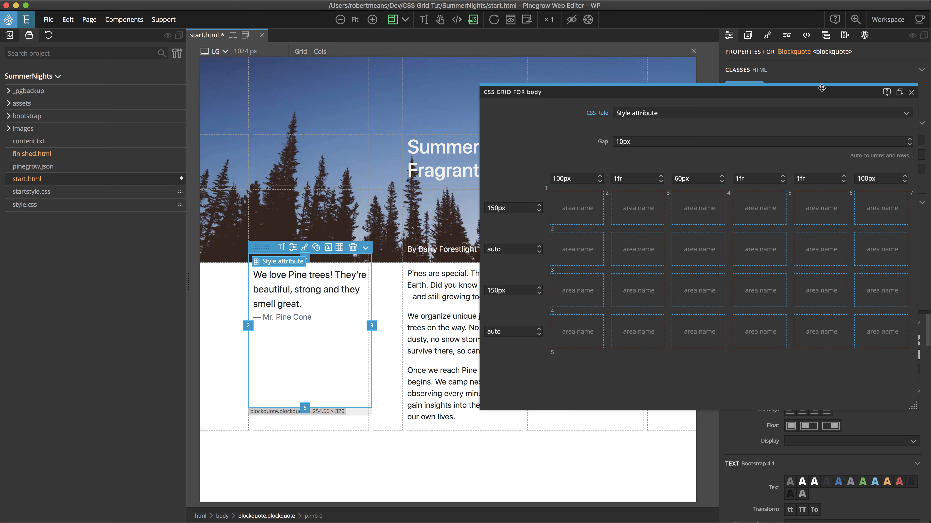
left_click_drag(820, 91, 793, 429)
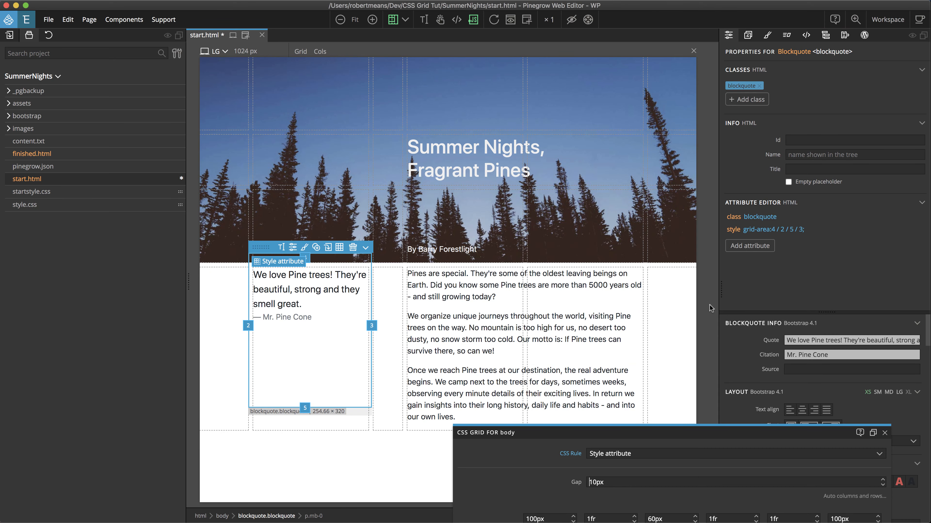
left_click(702, 303)
mouse_move(695, 302)
left_mouse_down()
mouse_move(484, 294)
mouse_move(711, 297)
left_mouse_up()
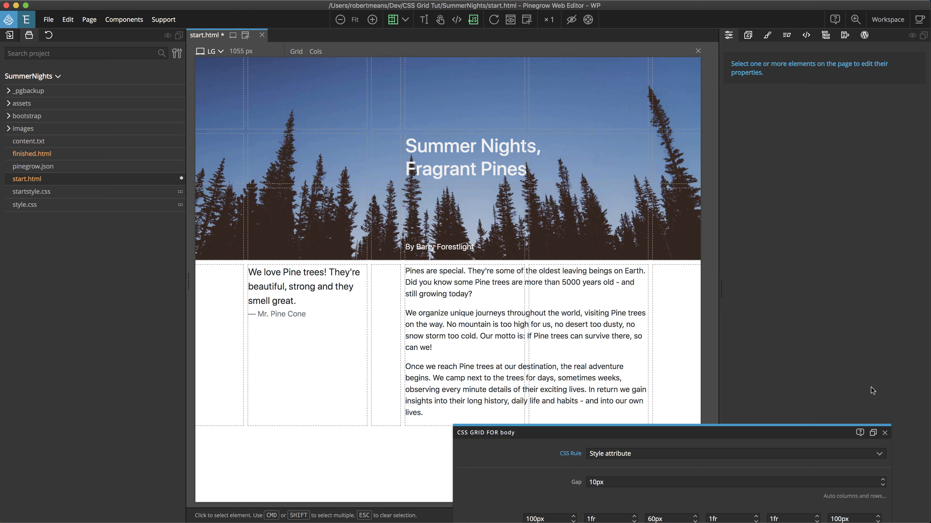
left_click(884, 435)
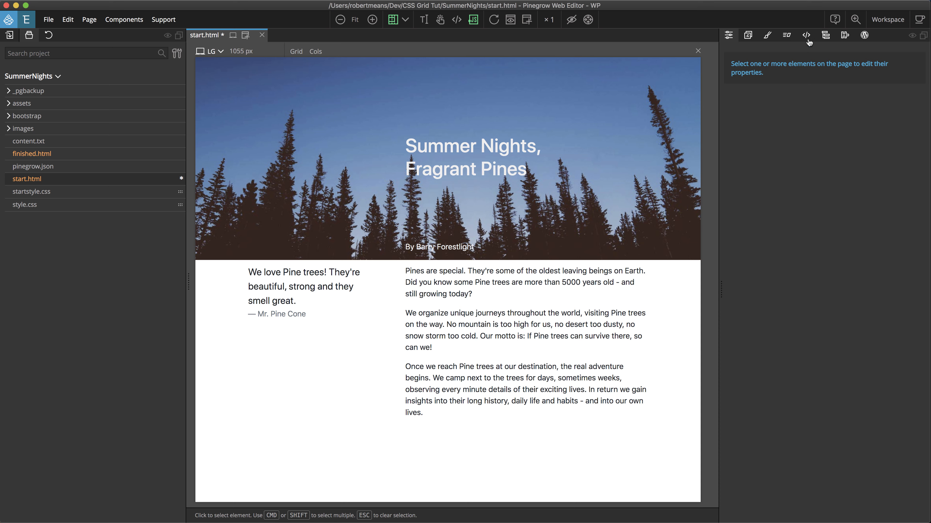
Select the h1 heading in the page tree and assign it to a new named grid area called title.
left_click(825, 35)
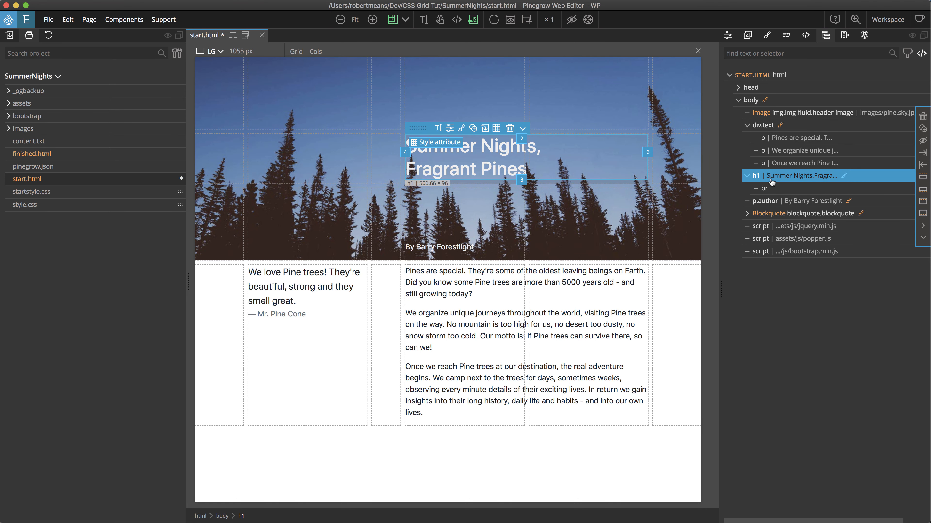
left_click(432, 143)
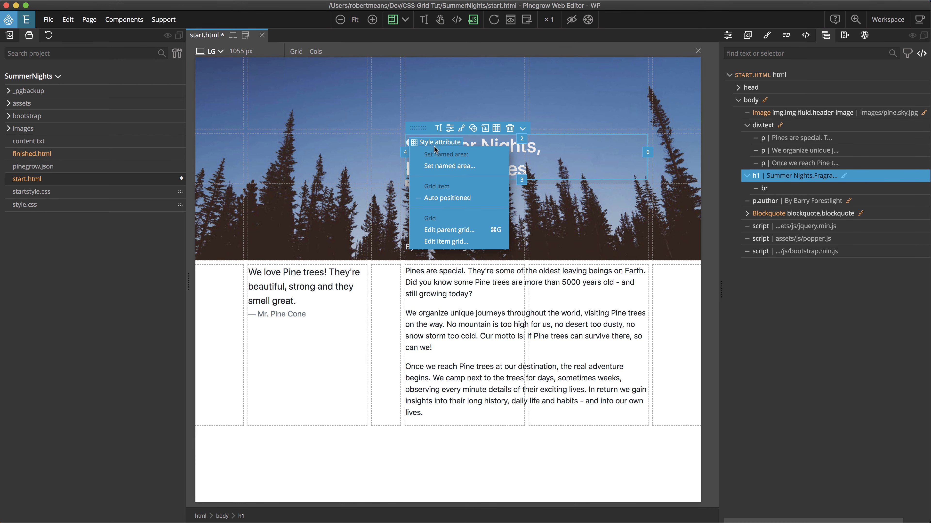
left_click(443, 167)
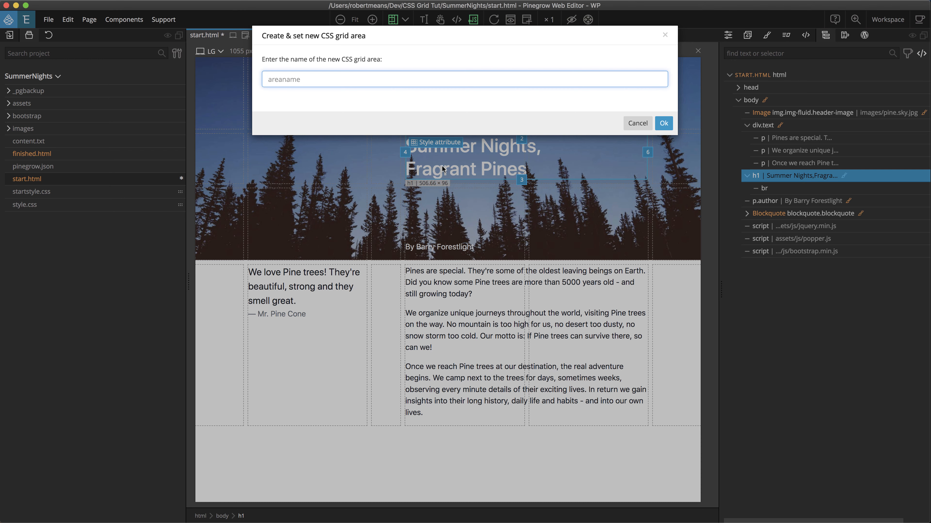
type("ti")
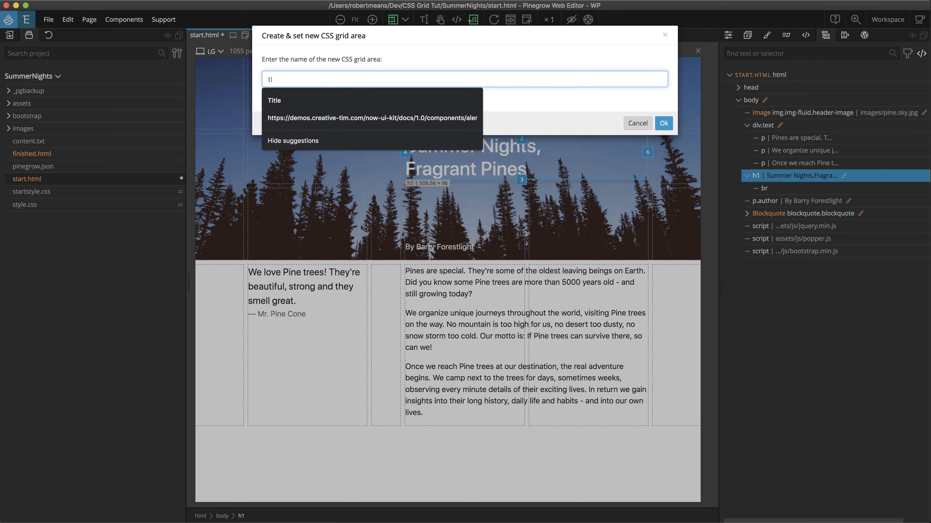
type("tle")
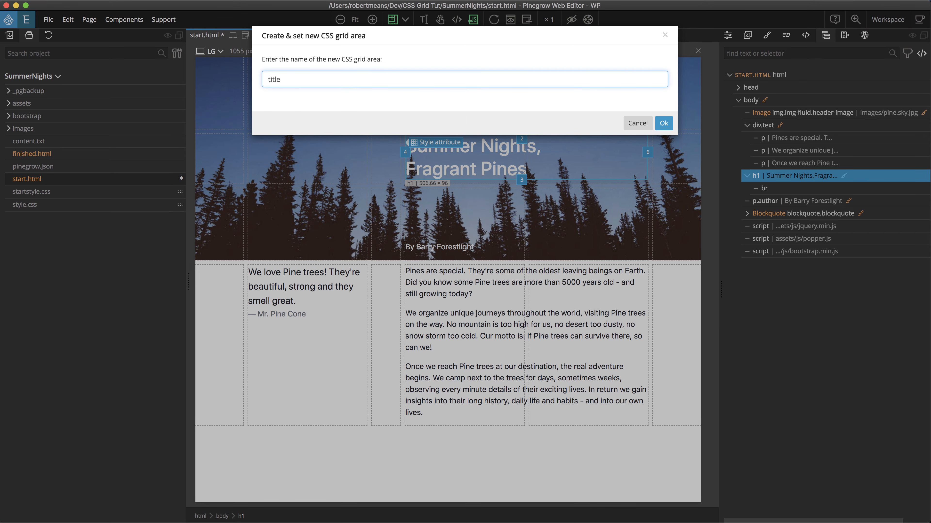
key("Return")
Examine the title area in the body's parent grid and the heading's inline grid-area style, then close the grid editor.
left_click(441, 143)
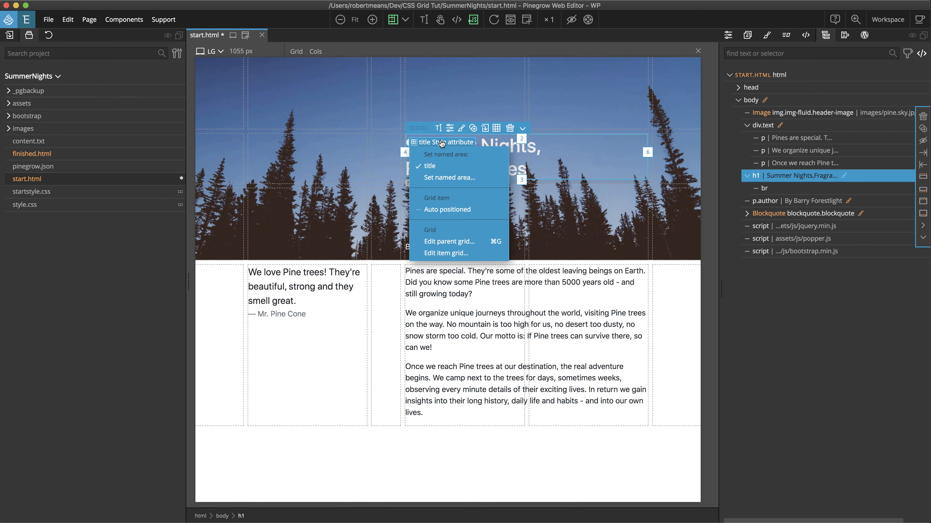
left_click(446, 242)
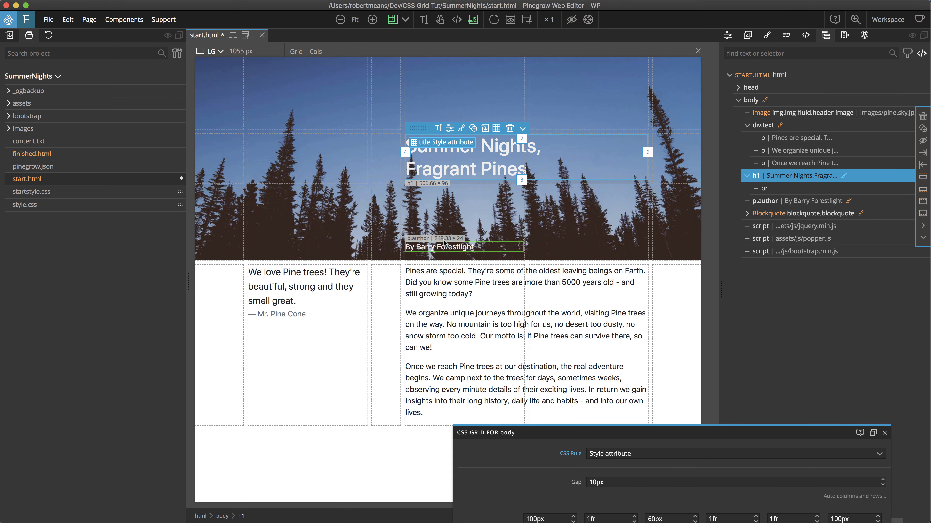
left_click_drag(711, 435, 493, 255)
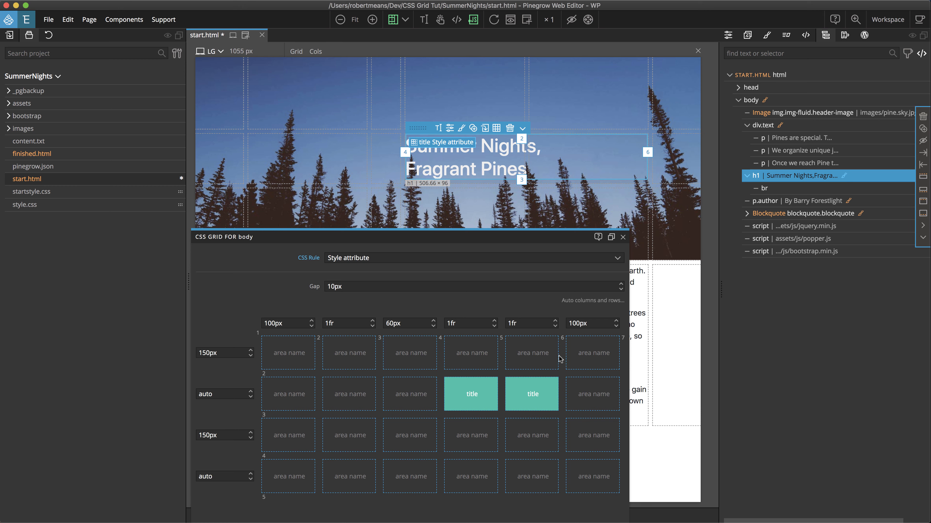
left_click(766, 37)
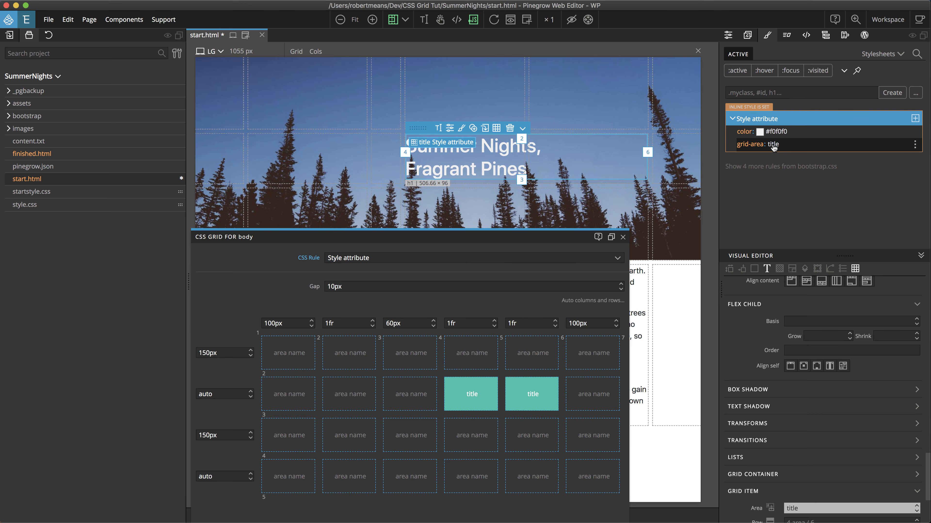
left_click(622, 237)
Select the author paragraph over the header image and assign it to a new named grid area called author.
left_click(440, 249)
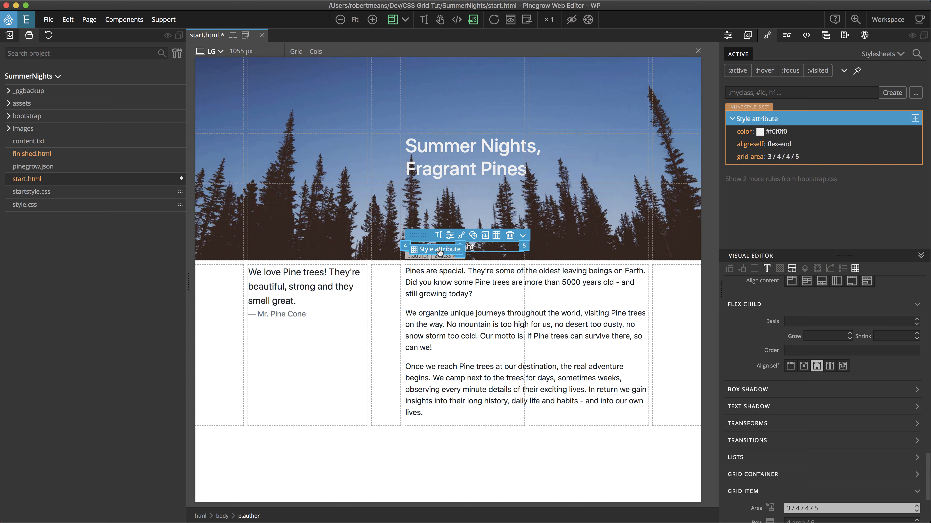
left_click(440, 250)
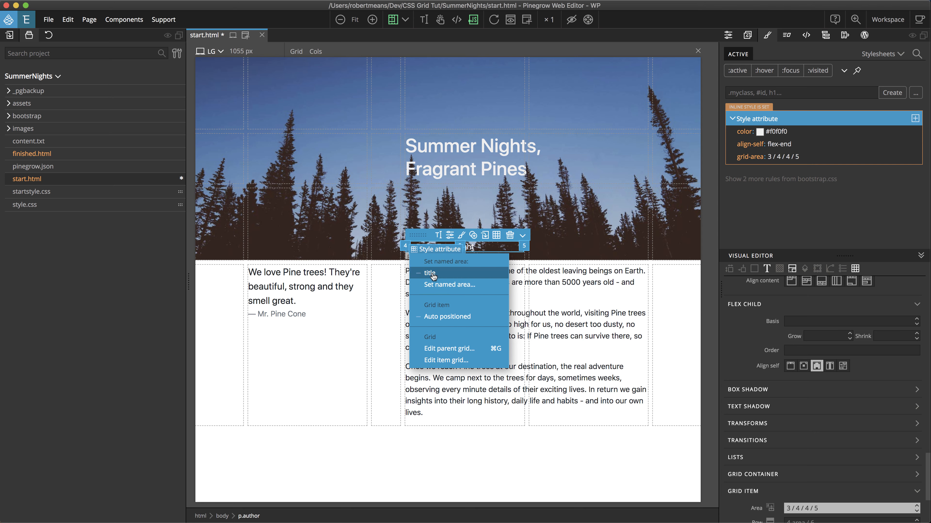
left_click(433, 286)
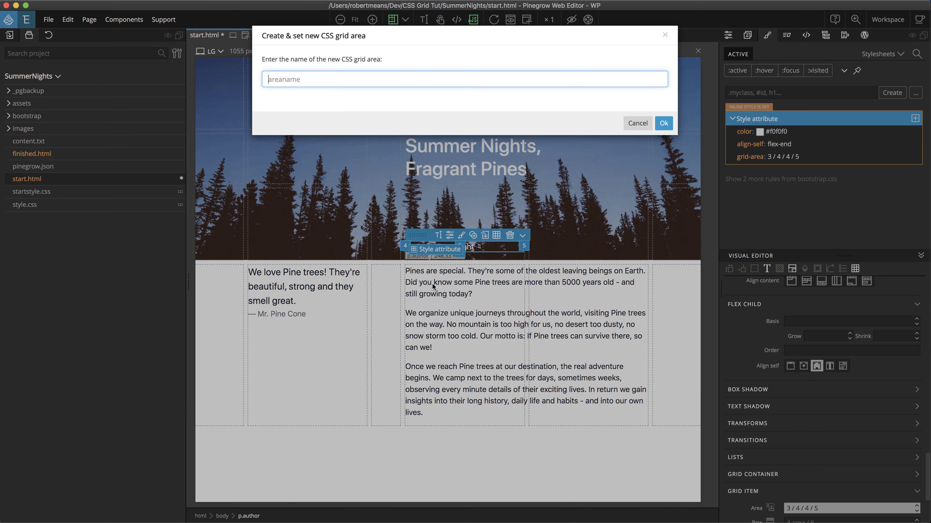
type("author")
key("Return")
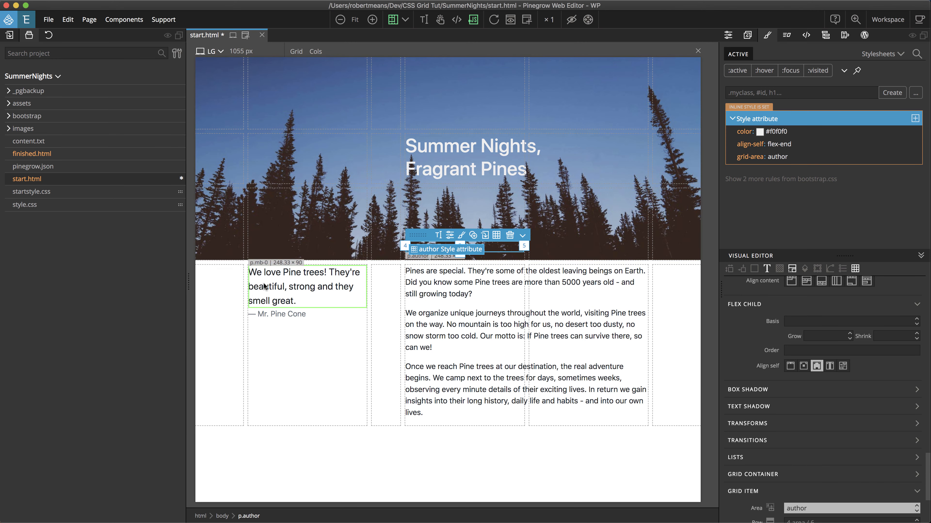
Select the whole blockquote and assign it to a new named grid area called quote.
left_click(341, 328)
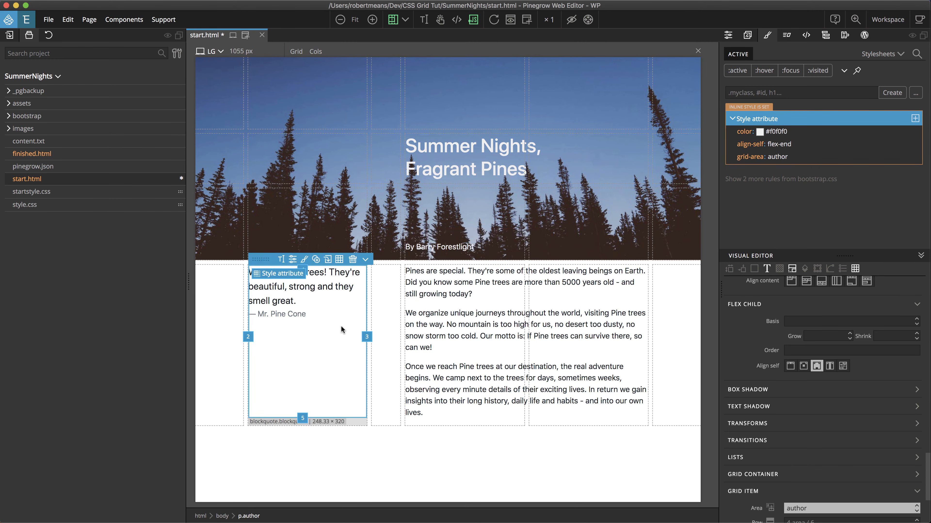
left_click(287, 274)
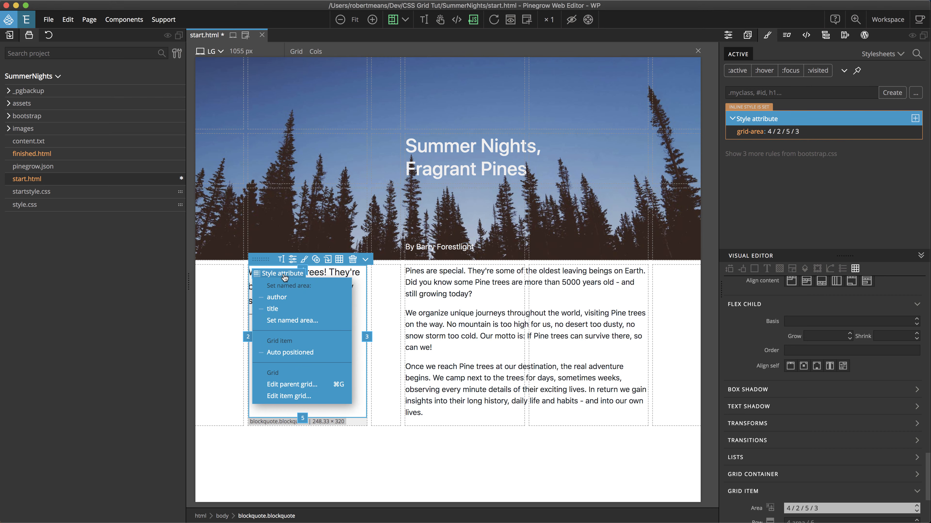
left_click(280, 319)
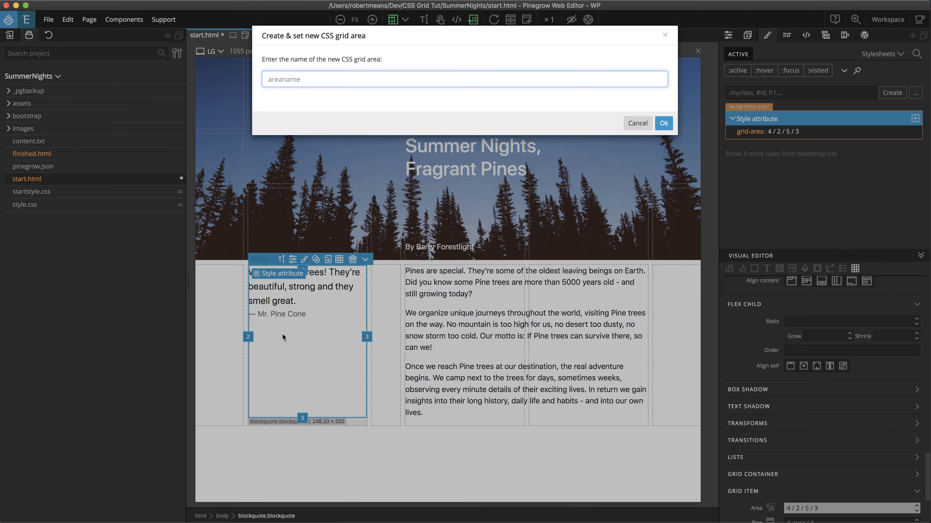
type("quote")
key("Return")
Assign the div.text container to a new named grid area called text and review the named areas in the body's grid editor.
left_click(480, 340)
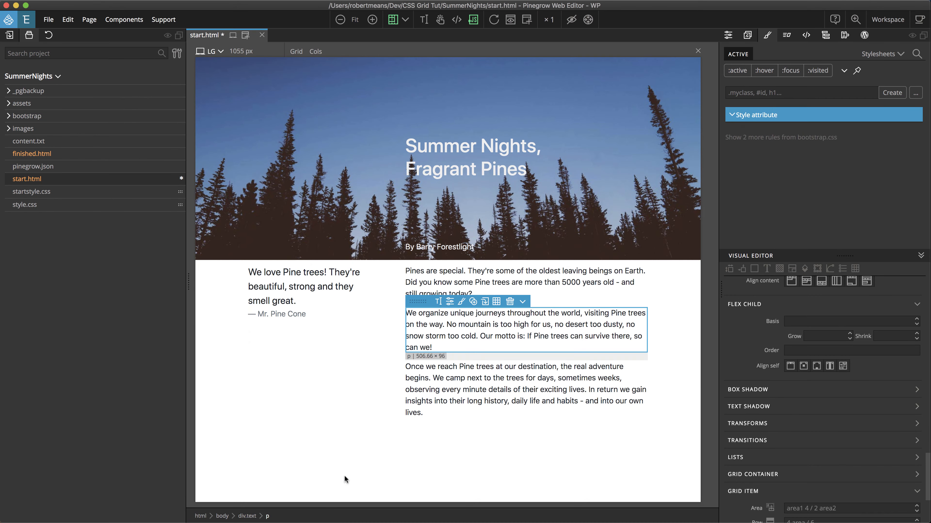
left_click(247, 516)
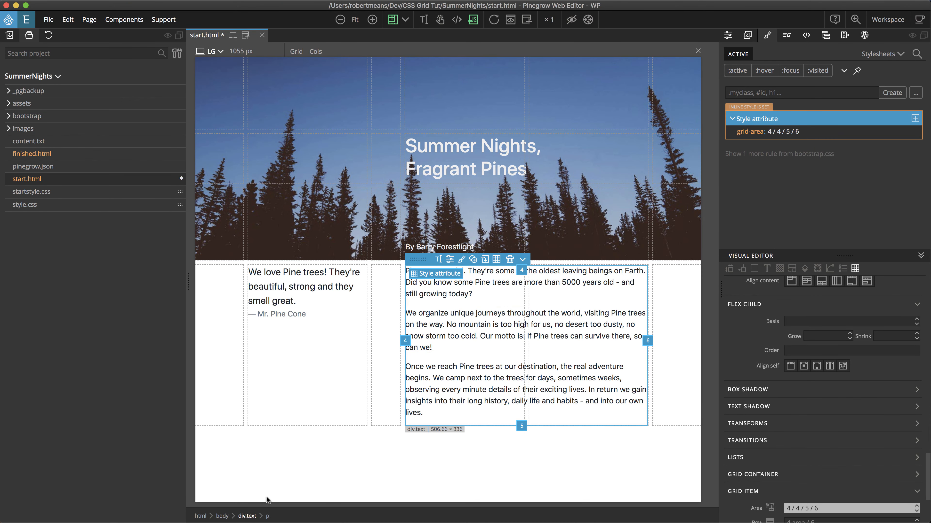
left_click(440, 276)
left_click(451, 332)
type("text")
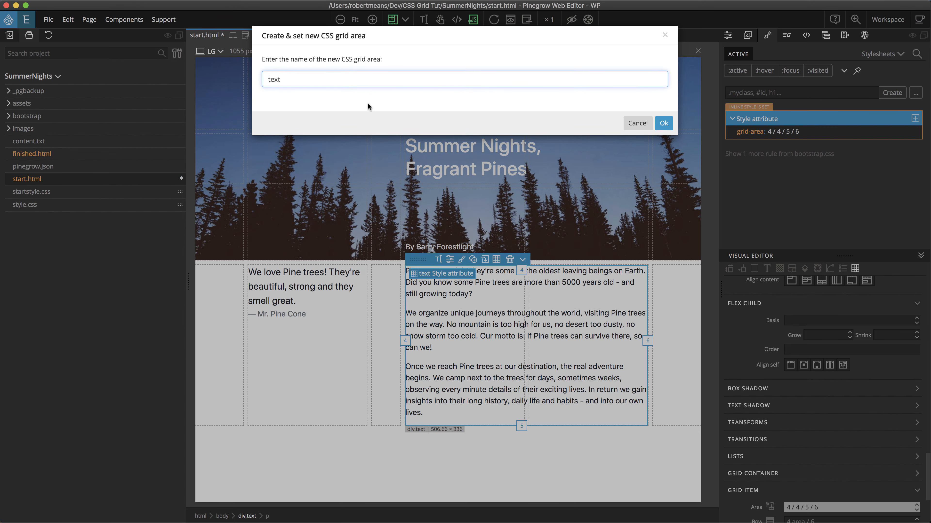
left_click(664, 123)
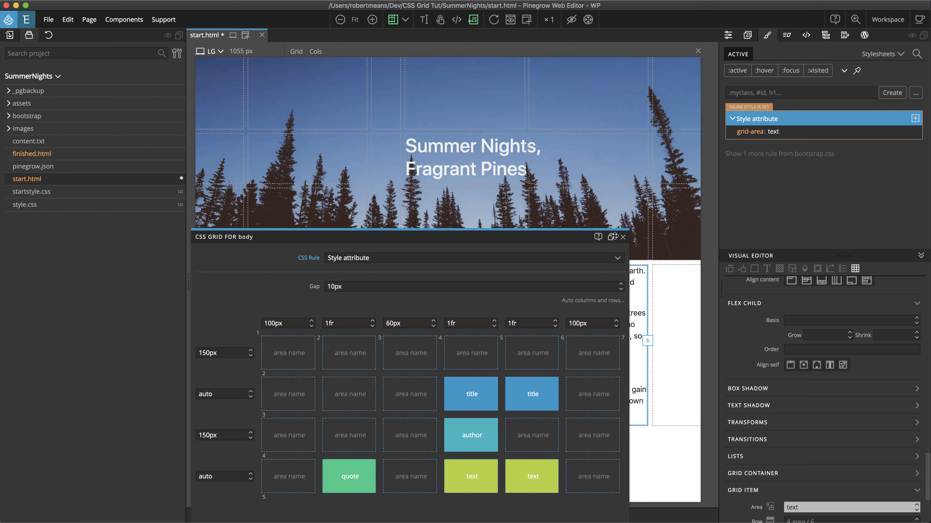
left_click(623, 237)
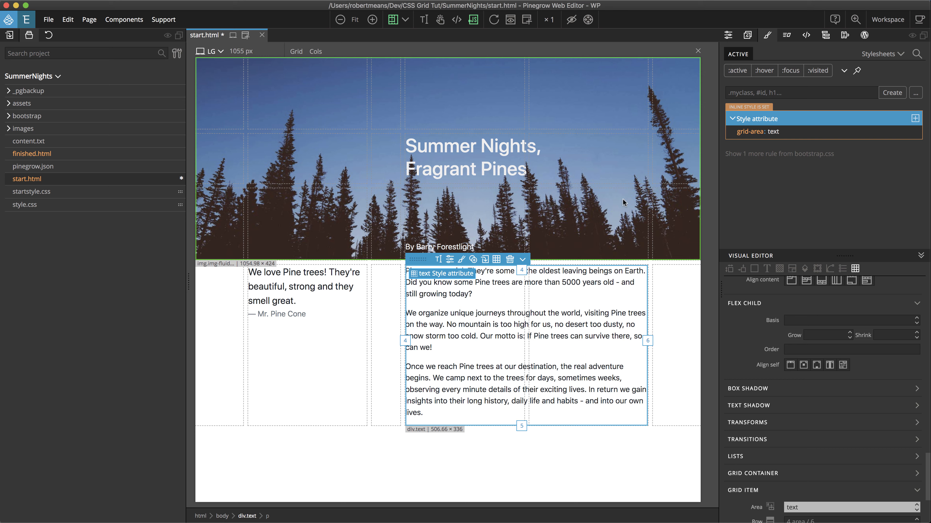
Insert an h3 heading after the blockquote in the body and position it in the blockquote's grid cell, between column lines 2 and 3.
left_click(830, 36)
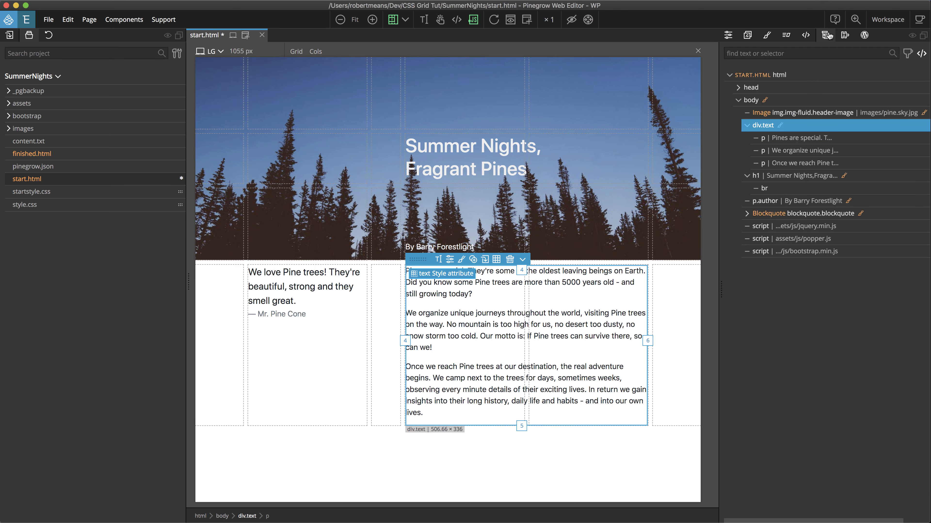
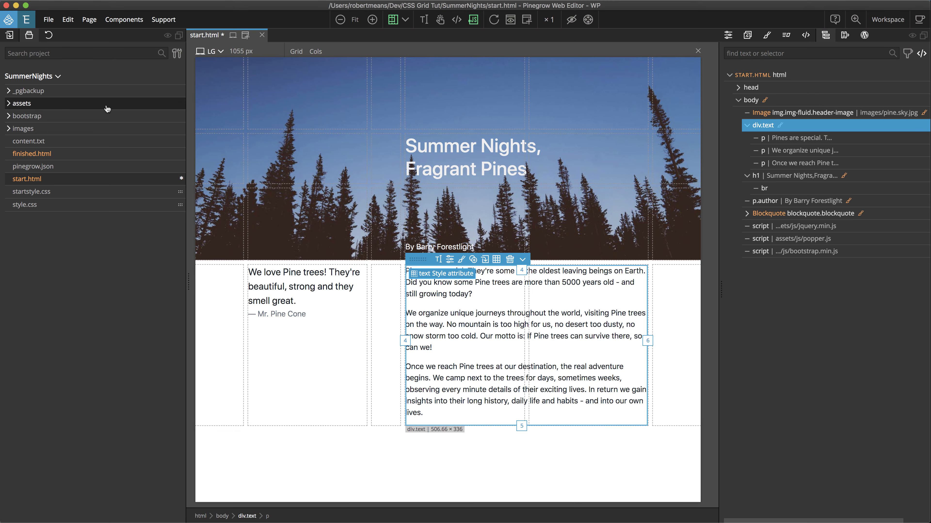
left_click(10, 35)
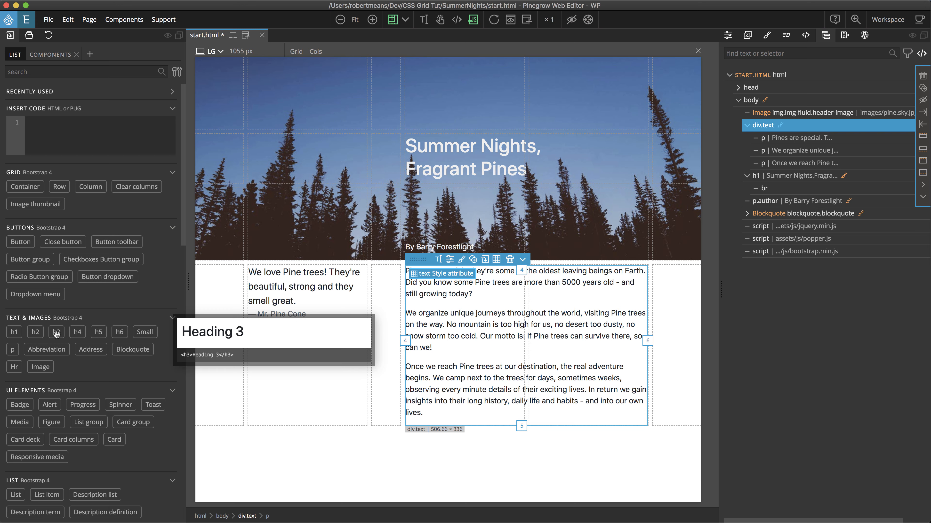
mouse_move(57, 337)
left_mouse_down()
mouse_move(535, 270)
mouse_move(791, 205)
mouse_move(780, 229)
left_mouse_up()
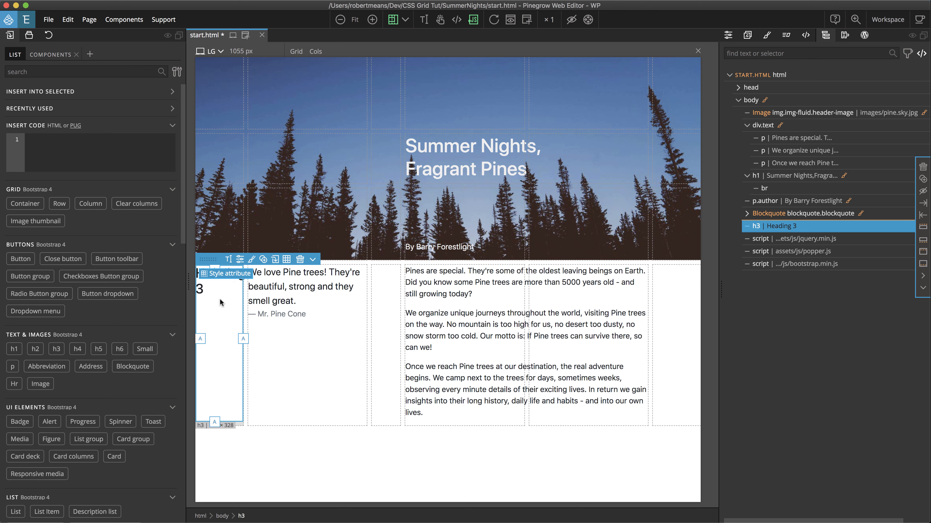
mouse_move(209, 306)
left_mouse_down()
mouse_move(284, 307)
mouse_move(292, 267)
mouse_move(292, 280)
left_mouse_up()
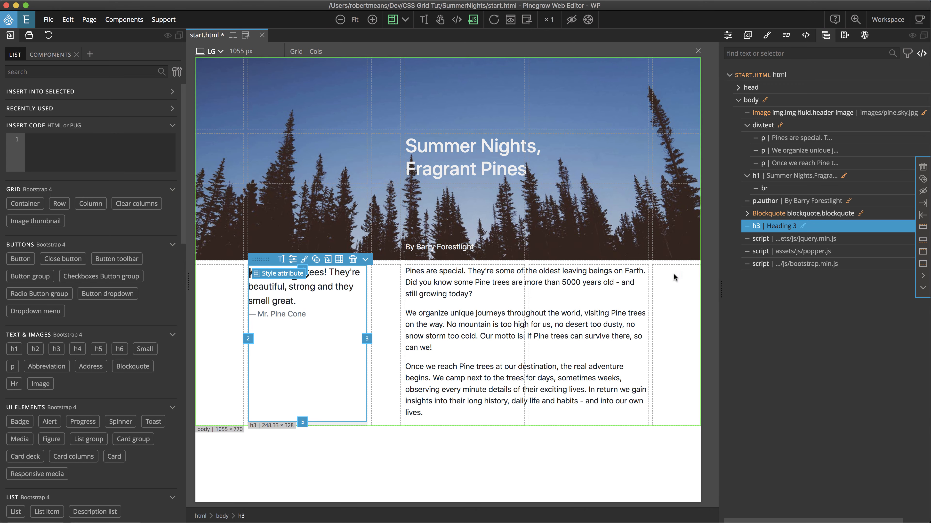
left_click(705, 279)
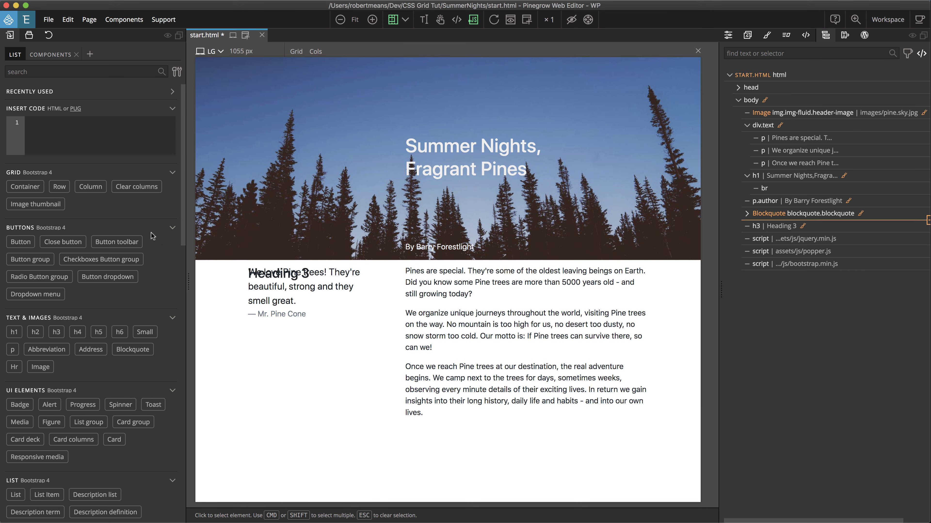
Find the plain HTML div element in the library and insert one into the blockquote's grid cell.
left_click(74, 72)
type("div")
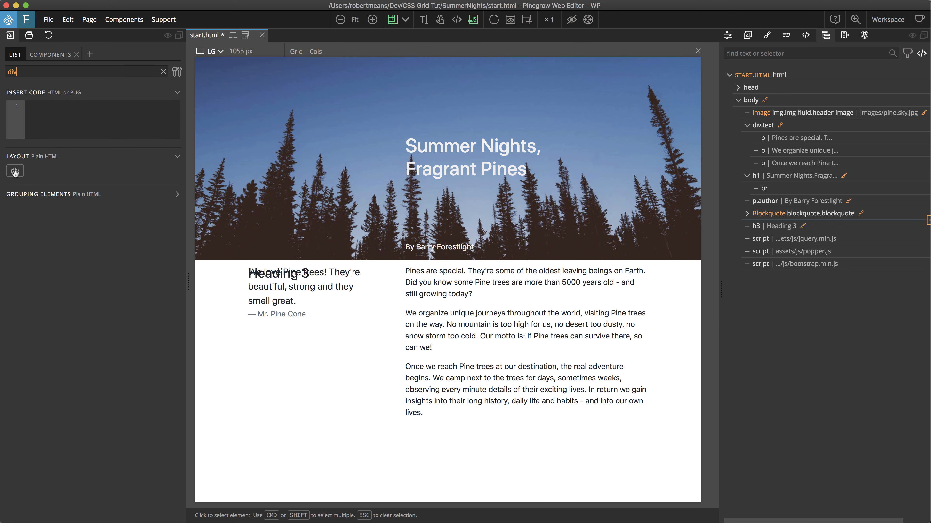
mouse_move(15, 172)
mouse_move(14, 172)
left_mouse_down()
mouse_move(207, 285)
mouse_move(279, 311)
left_mouse_up()
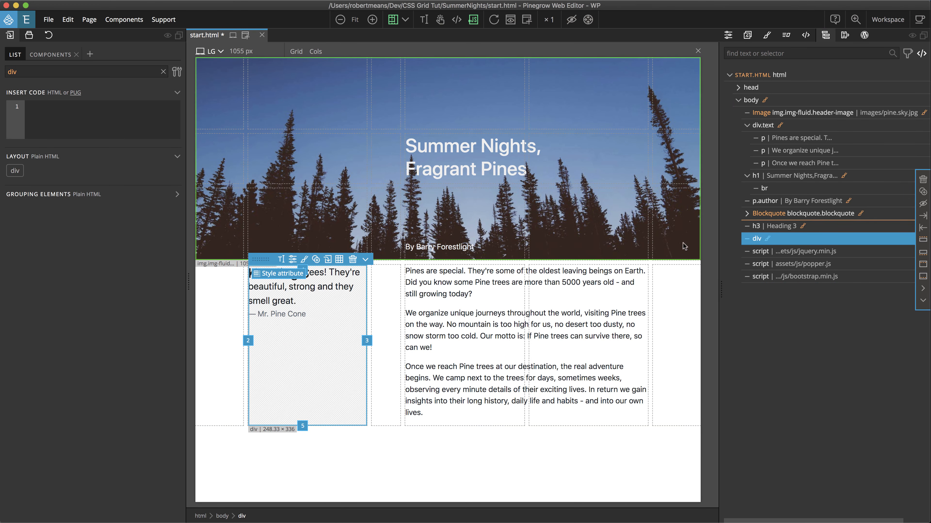
Move the new div above the blockquote in the page tree and place the blockquote after the h3 heading at body level.
left_click_drag(758, 243, 759, 216)
left_click(766, 226)
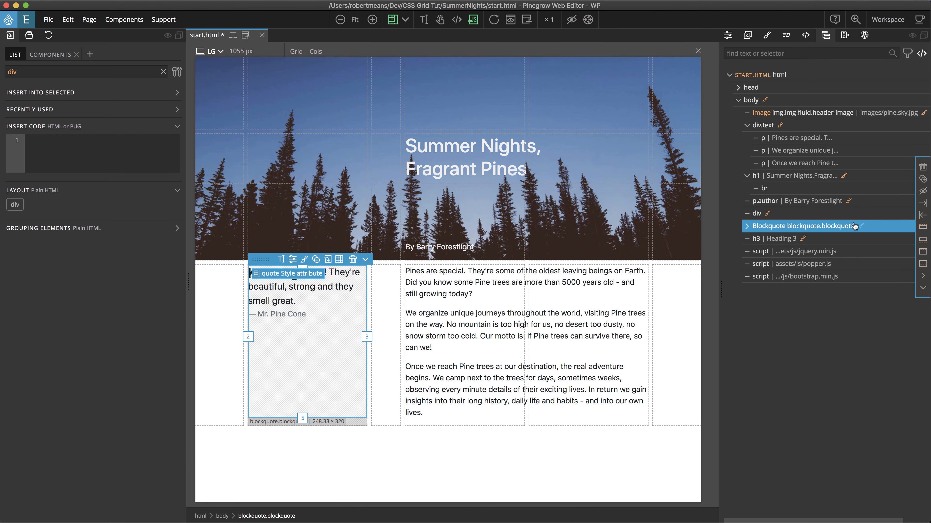
left_click_drag(771, 251, 769, 226)
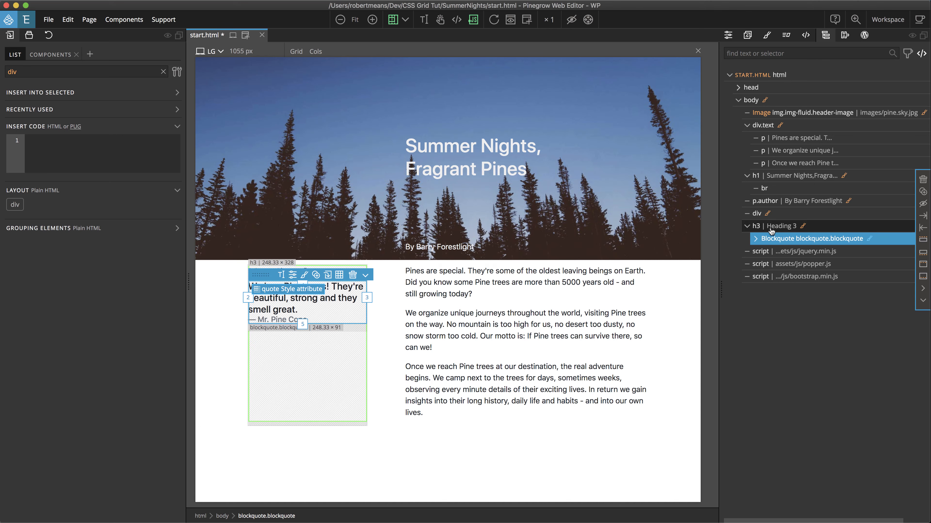
left_click(923, 228)
left_click(787, 226)
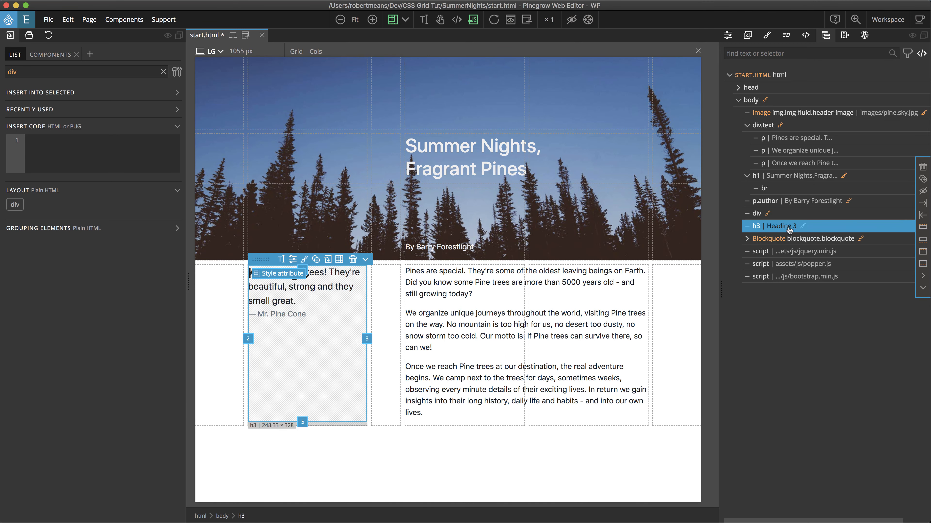
Nest the h3 heading and the blockquote inside the new div.
left_click(923, 216)
left_click(802, 239)
left_click(923, 217)
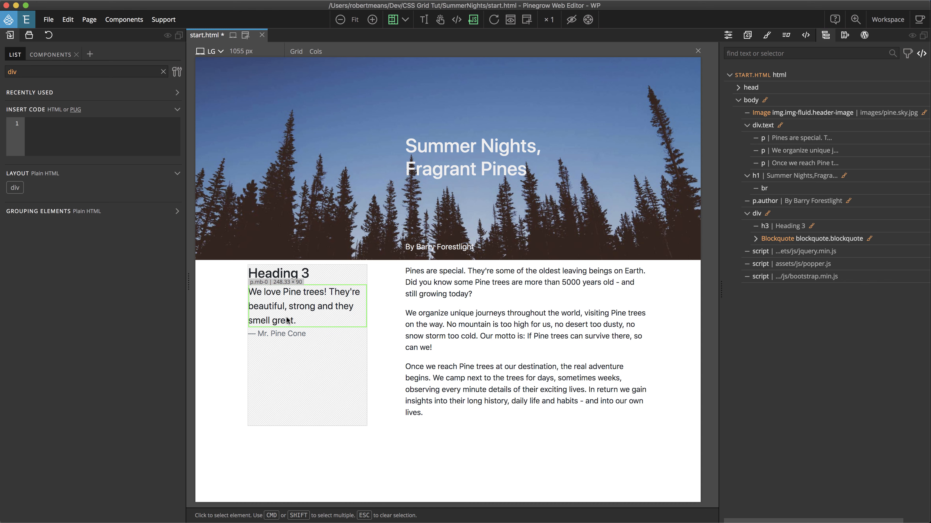
Delete the h3 heading, move the blockquote back out of the div, and delete the empty div.
left_click(305, 277)
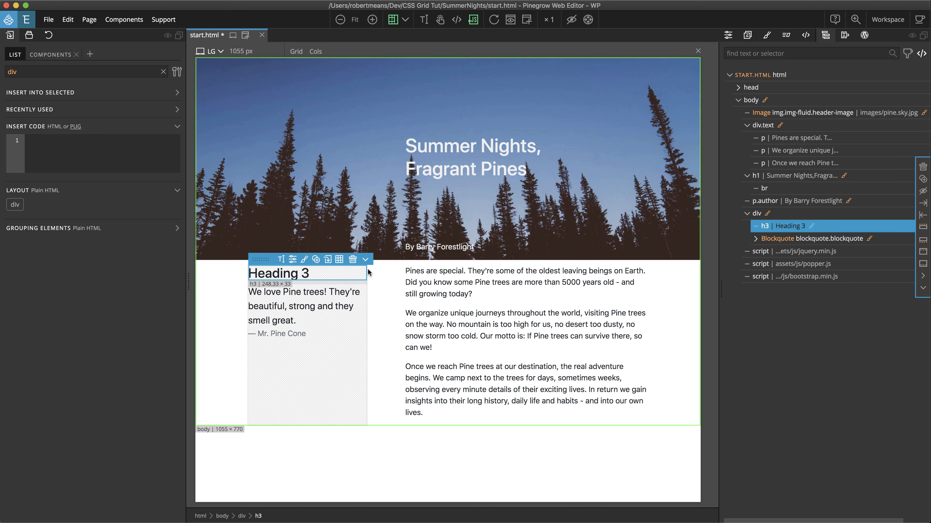
left_click(352, 260)
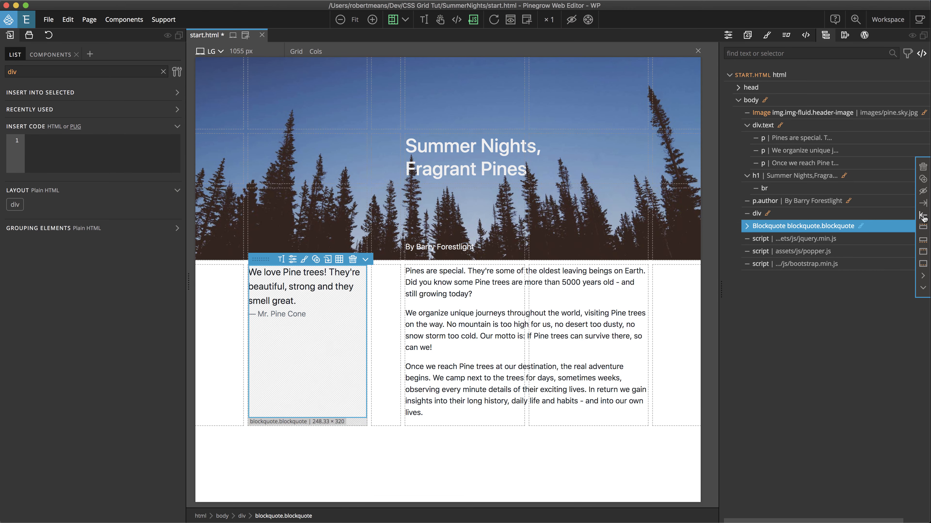
left_click(767, 213)
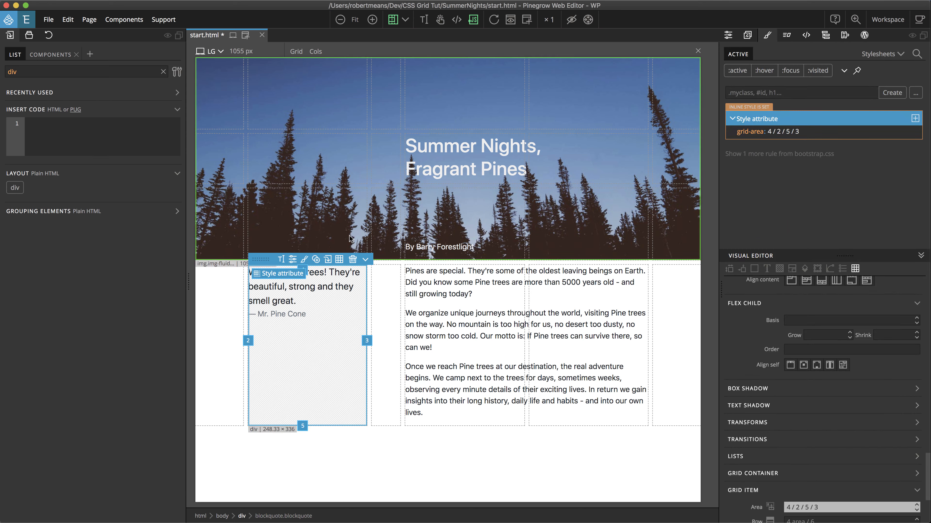
left_click(352, 260)
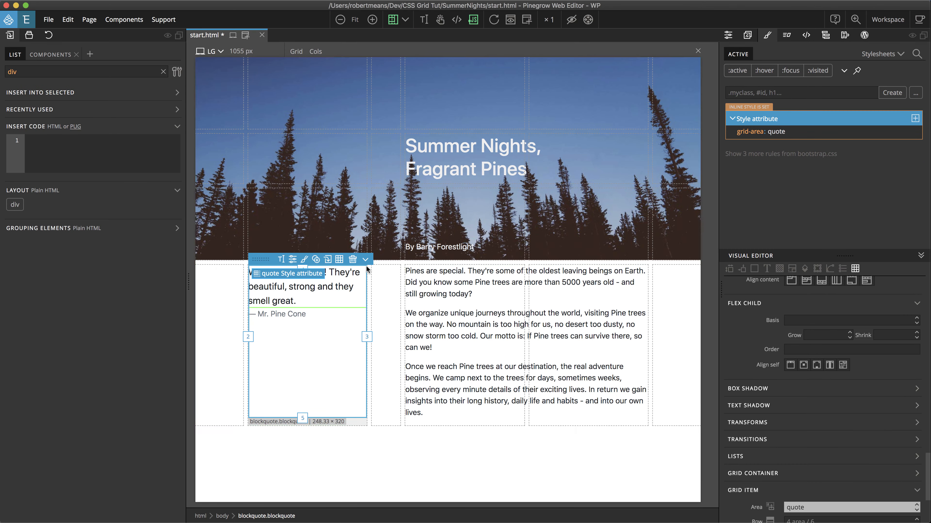
key("Escape")
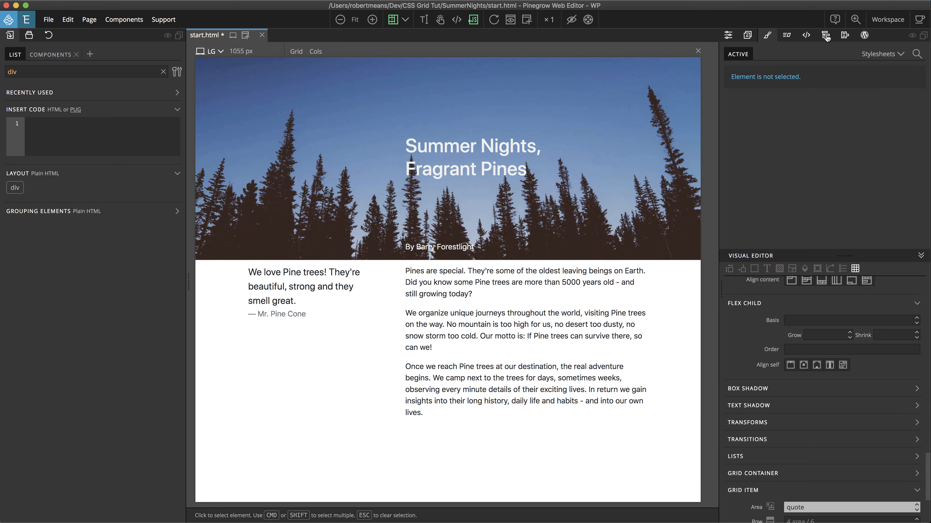
Open the body's CSS grid editor, select the header image, and show its style properties alongside the grid.
left_click(826, 36)
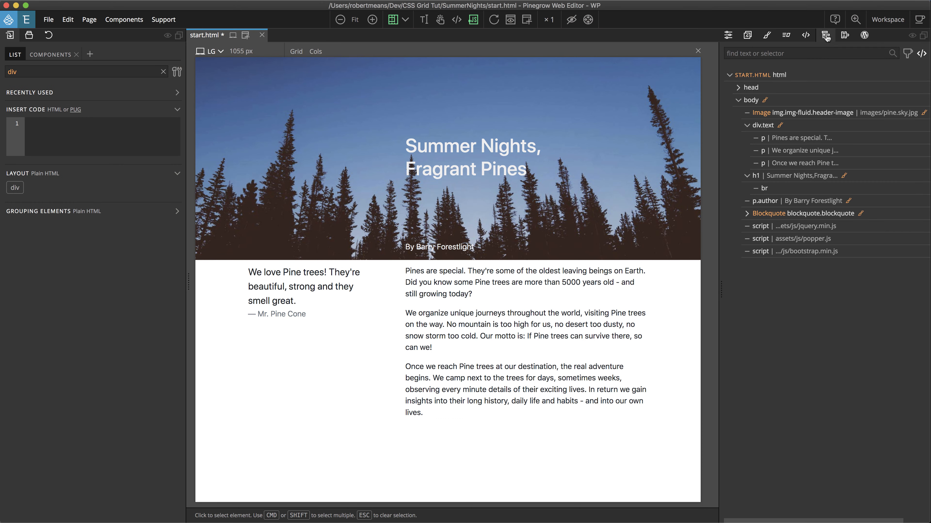
left_click(749, 101)
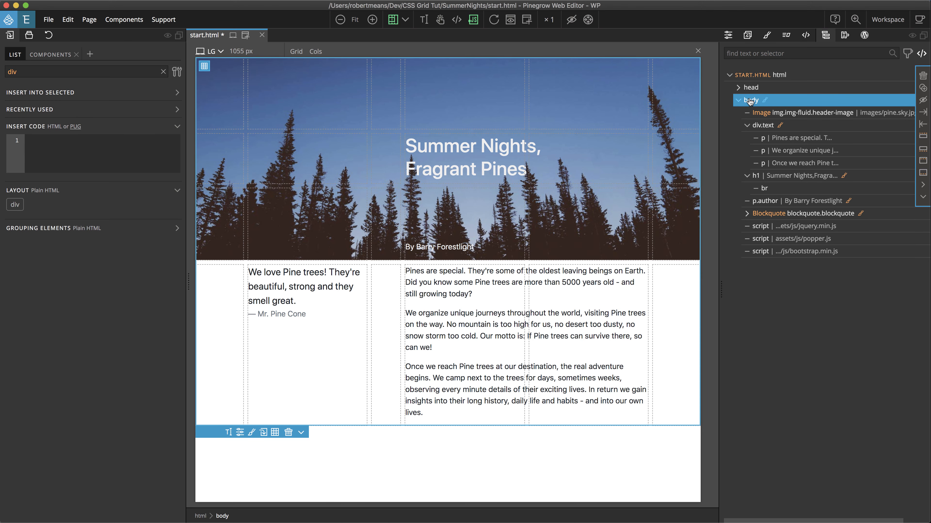
double_click(750, 102)
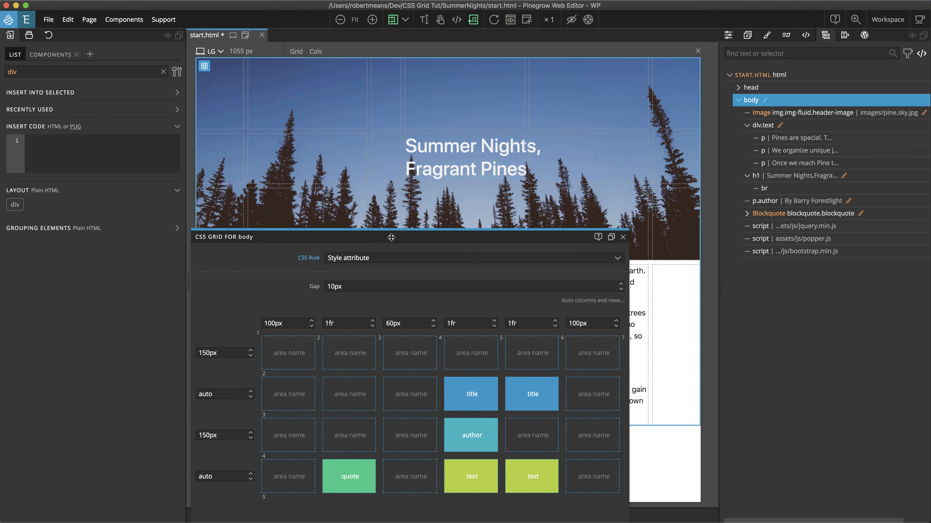
left_click_drag(391, 238, 394, 206)
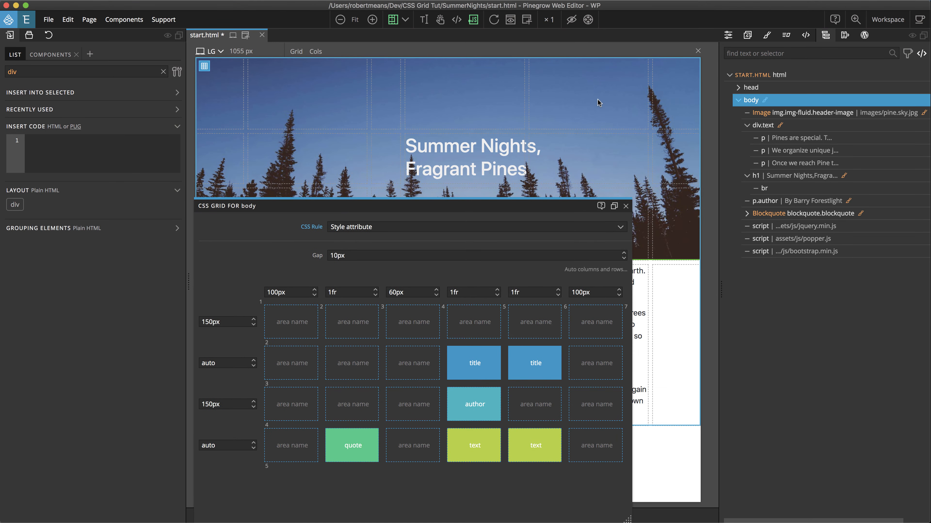
left_click(775, 113)
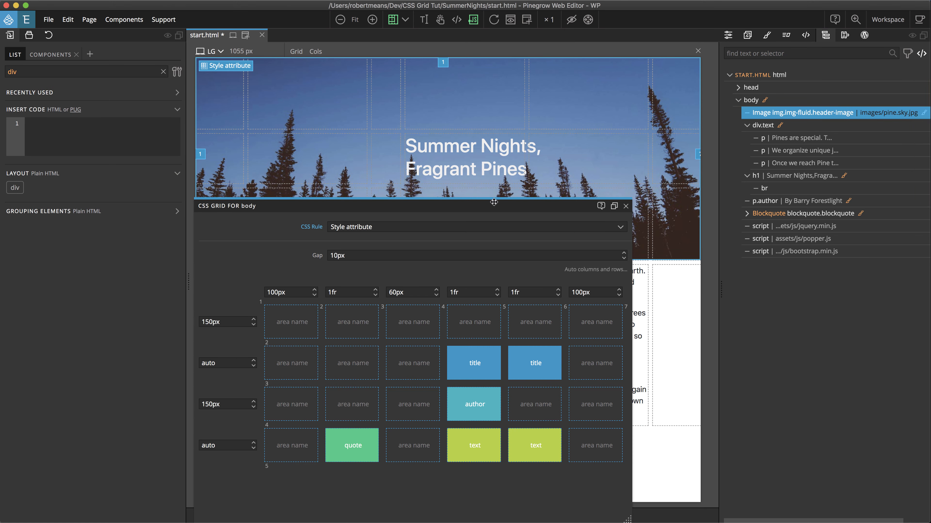
left_click(768, 35)
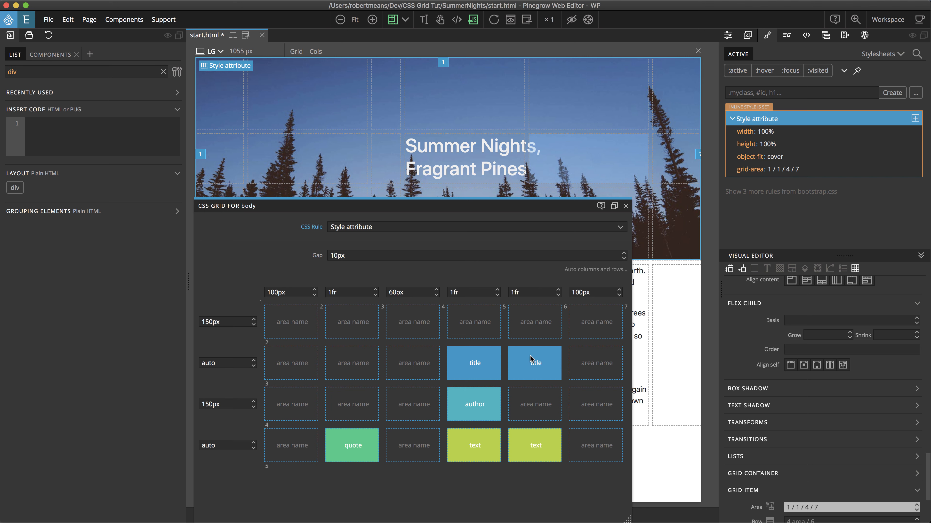
Name row line 1 and column line 1 of the body grid header-start.
left_click(446, 303)
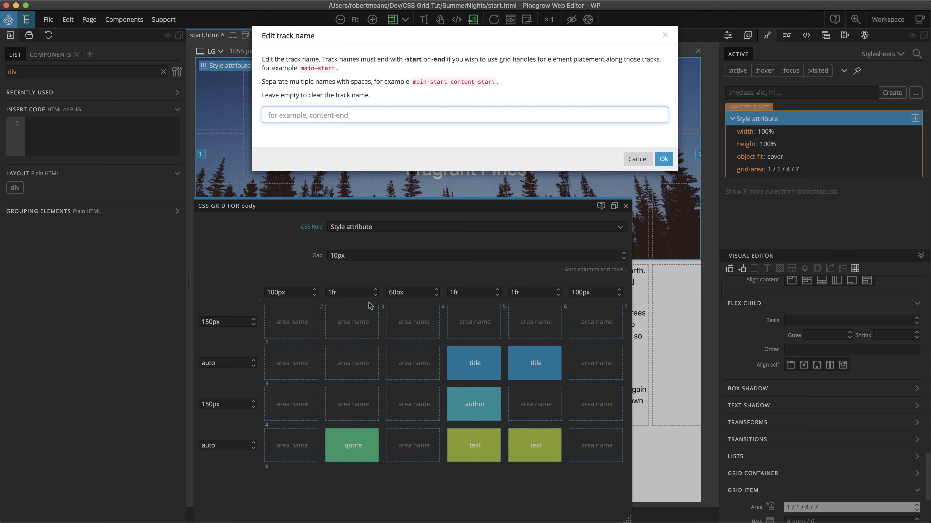
left_click(361, 115)
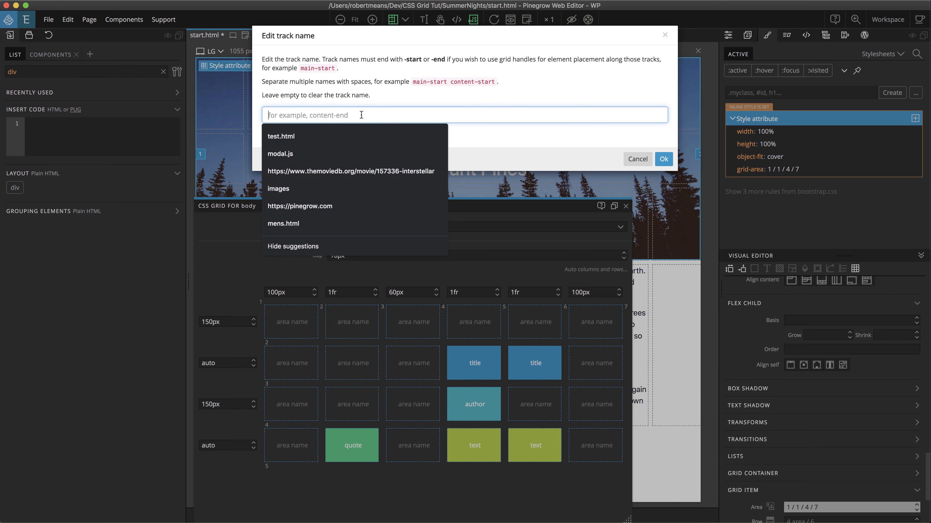
type("header-start")
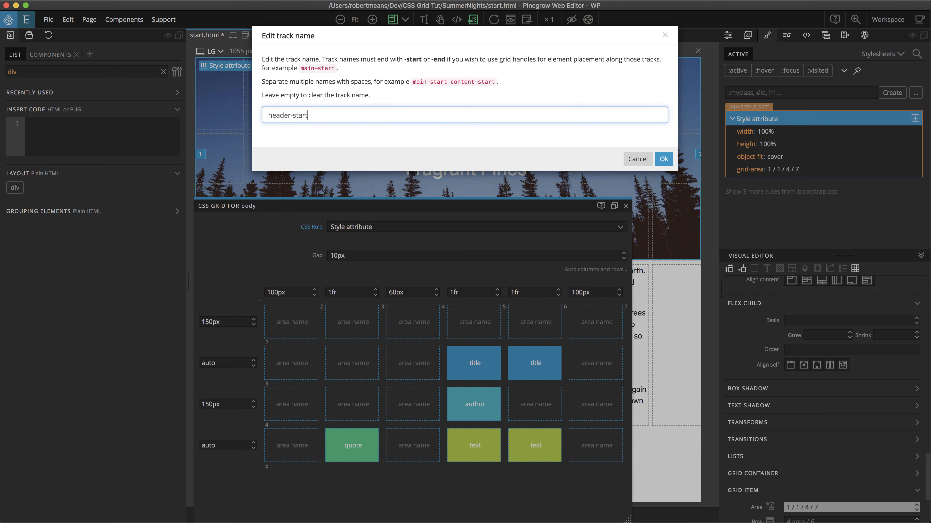
key("Return")
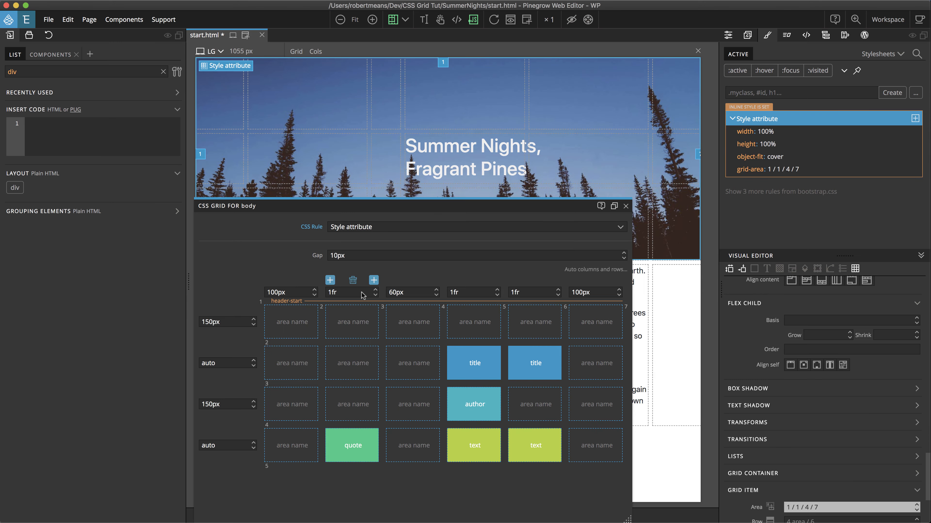
left_click(261, 331)
type("header-start")
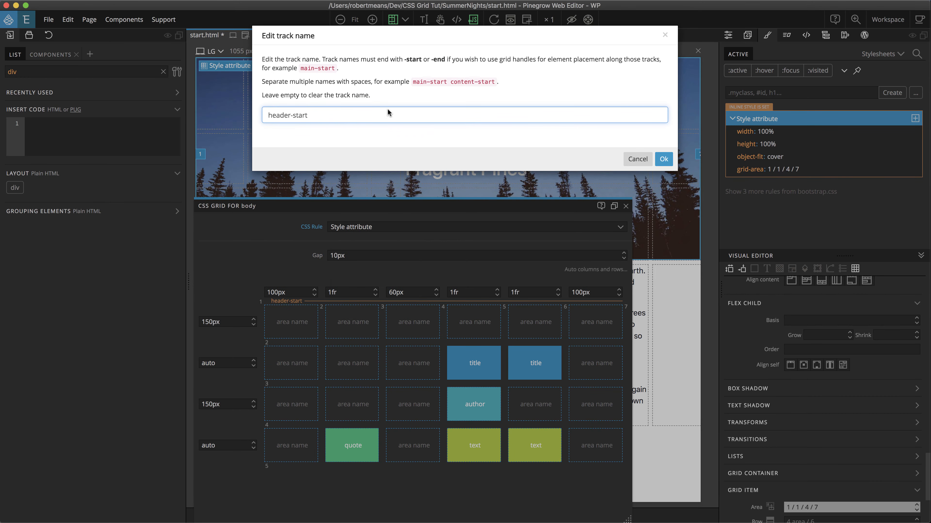
left_click(663, 159)
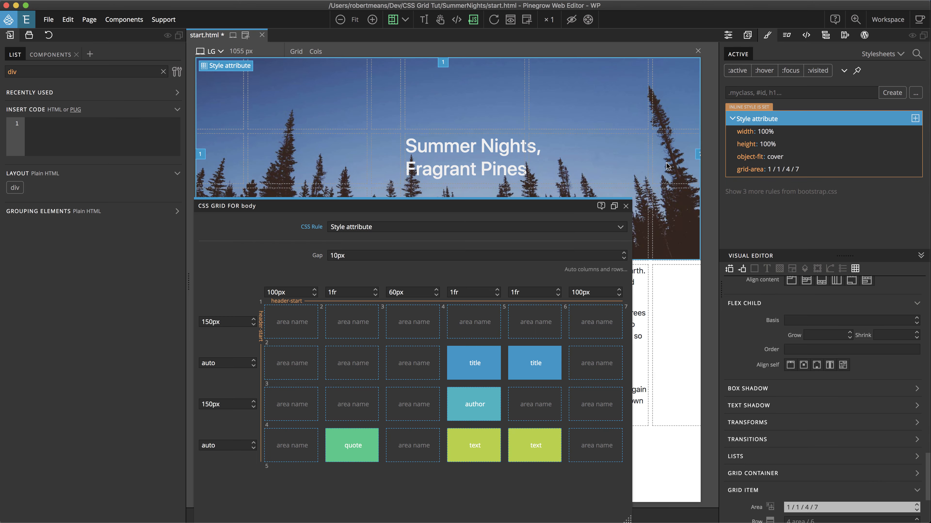
Name column line 7 and row line 4 of the body grid header-end.
left_click(625, 345)
left_click(483, 115)
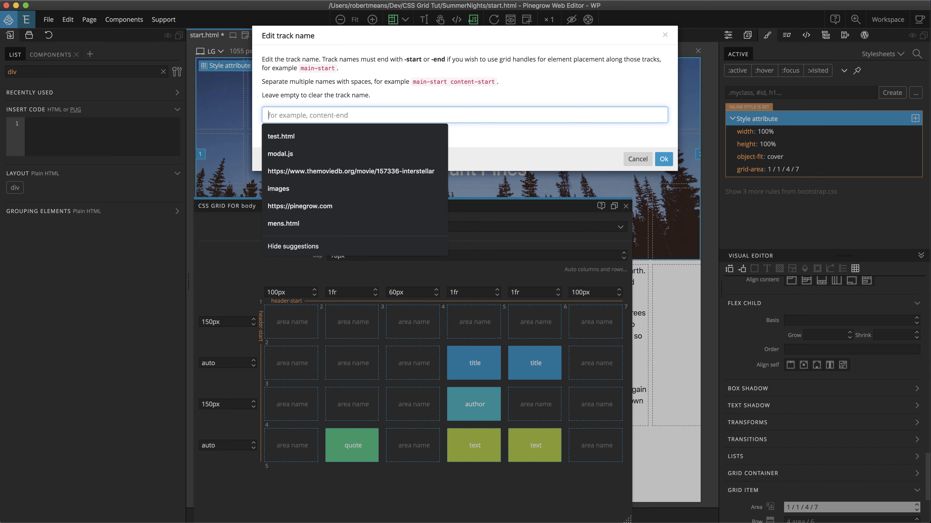
type("header-end")
key("Return")
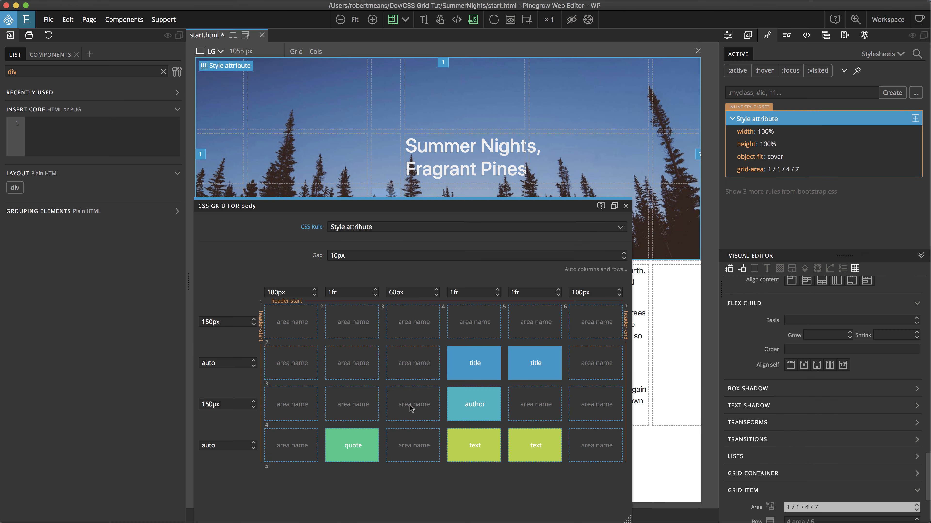
left_click(409, 427)
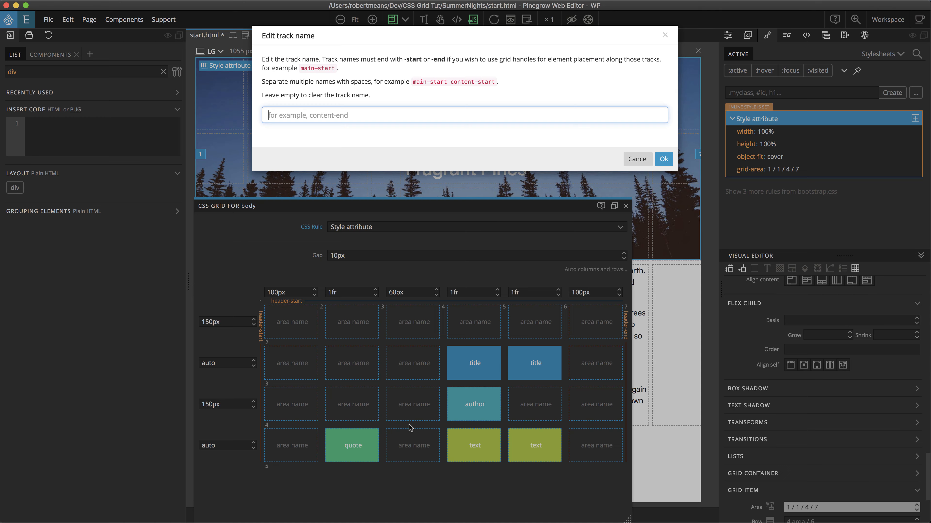
type("header-end")
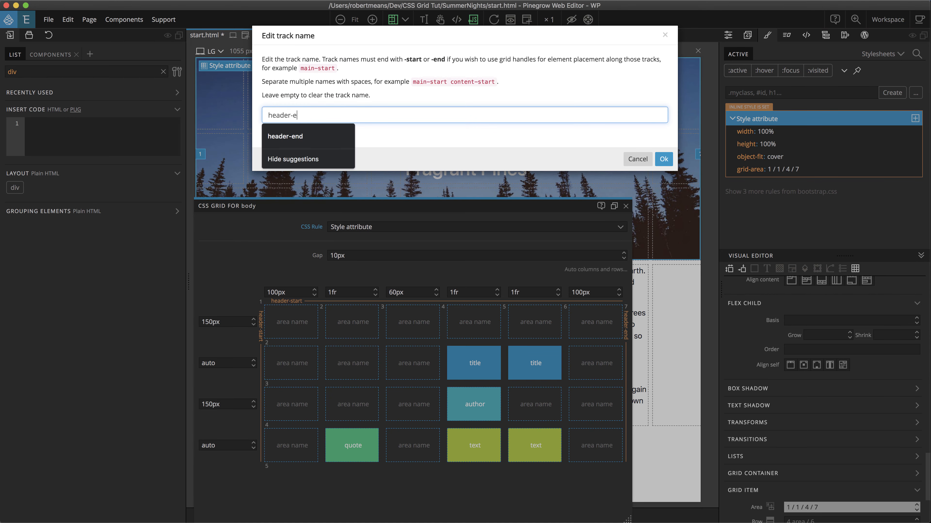
key("Return")
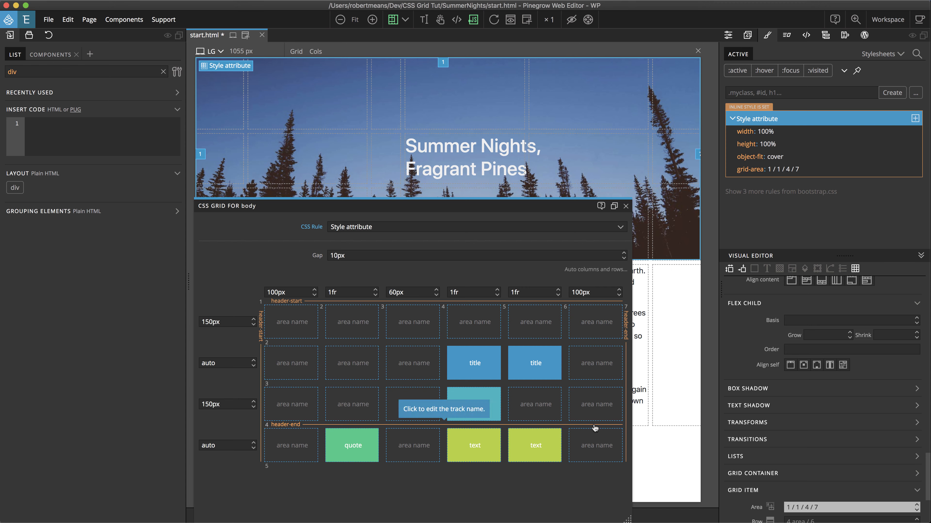
Close the body's grid editor and snap the header image to the named header lines, setting its grid-area to header.
mouse_move(285, 292)
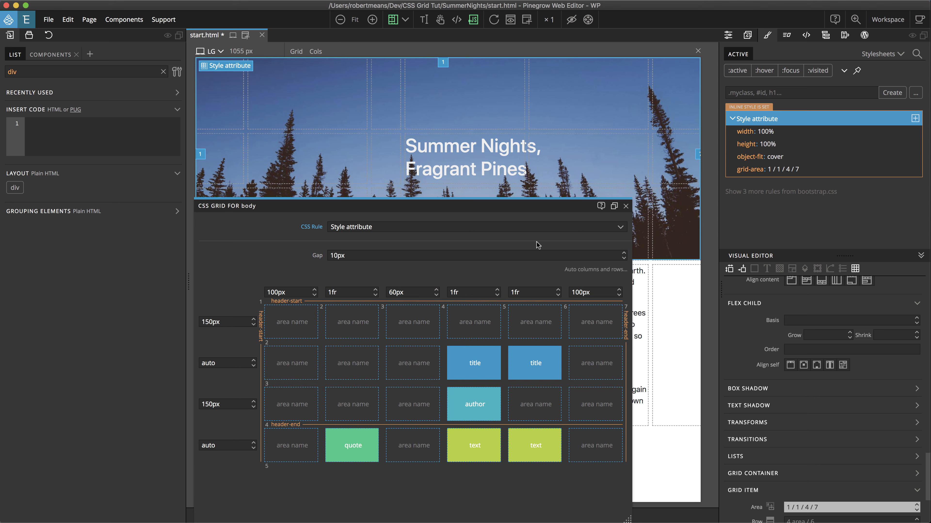
left_click(625, 206)
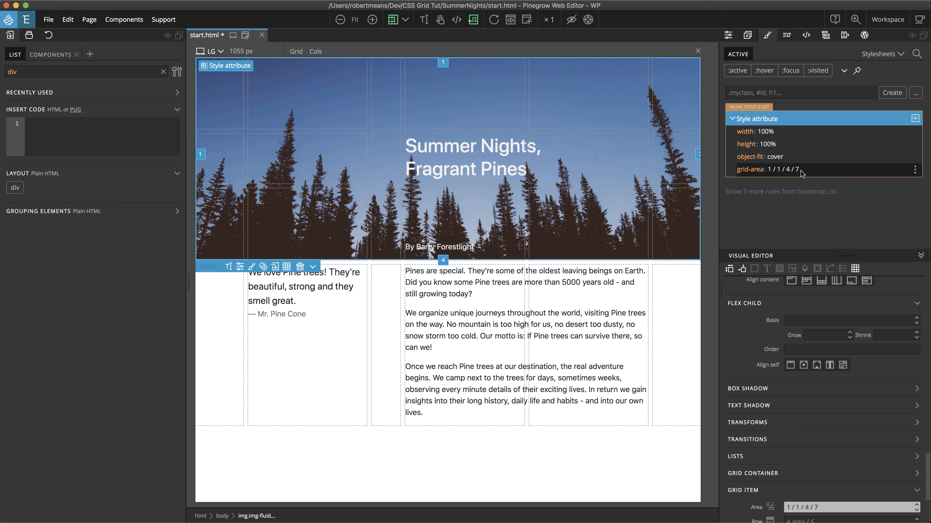
left_click_drag(444, 63, 442, 72)
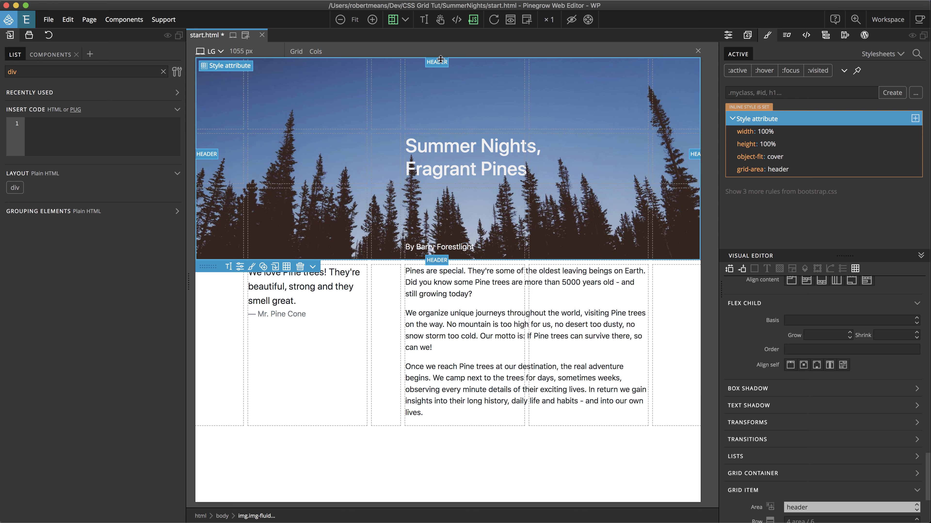
Examine the grid-area assignments of the author paragraph, the h1 title and the header image, including the image's grid item settings.
left_click(432, 251)
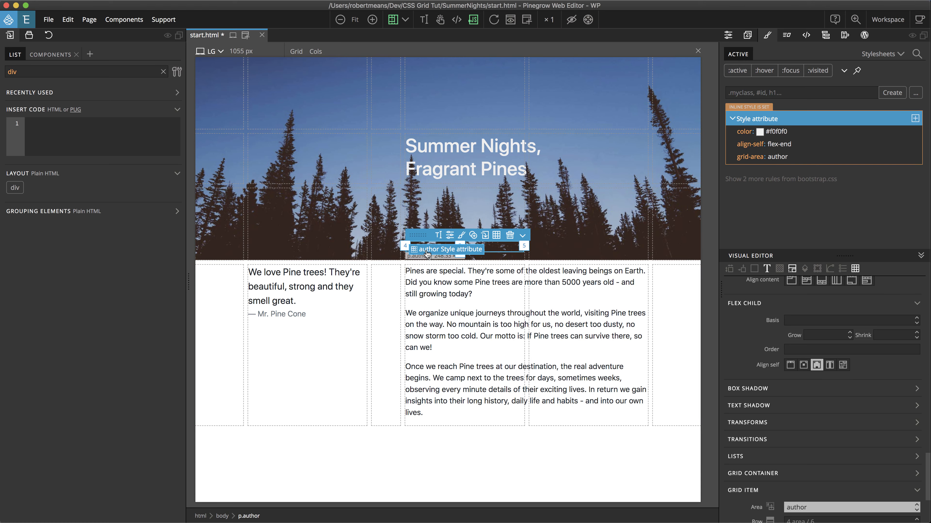
left_click(494, 154)
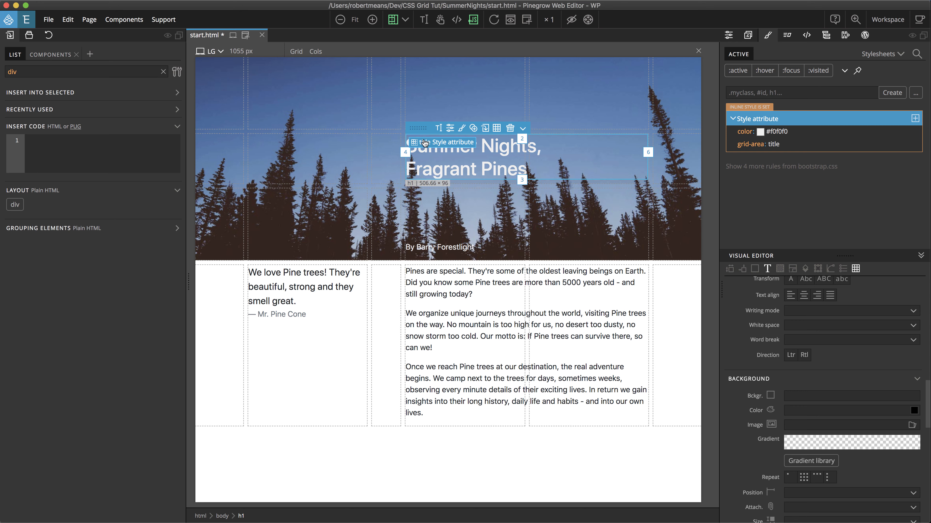
left_click(444, 88)
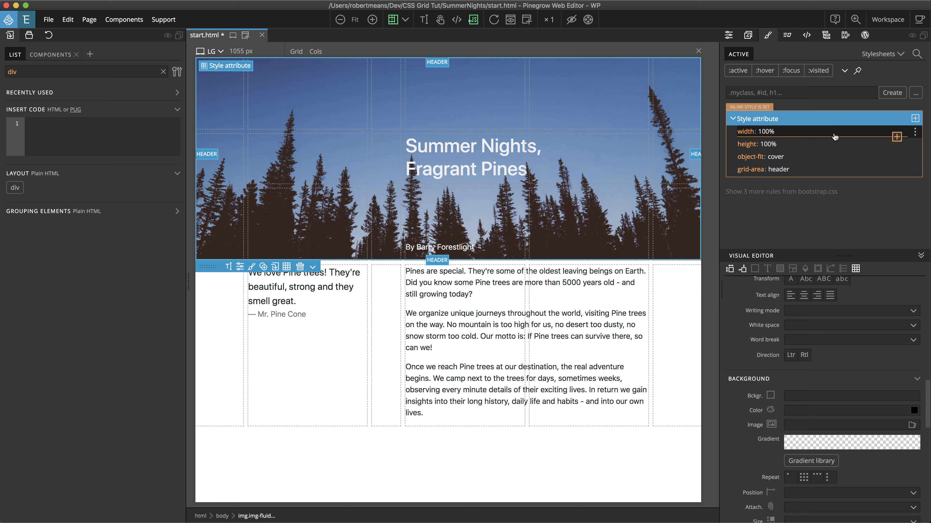
left_click(777, 170)
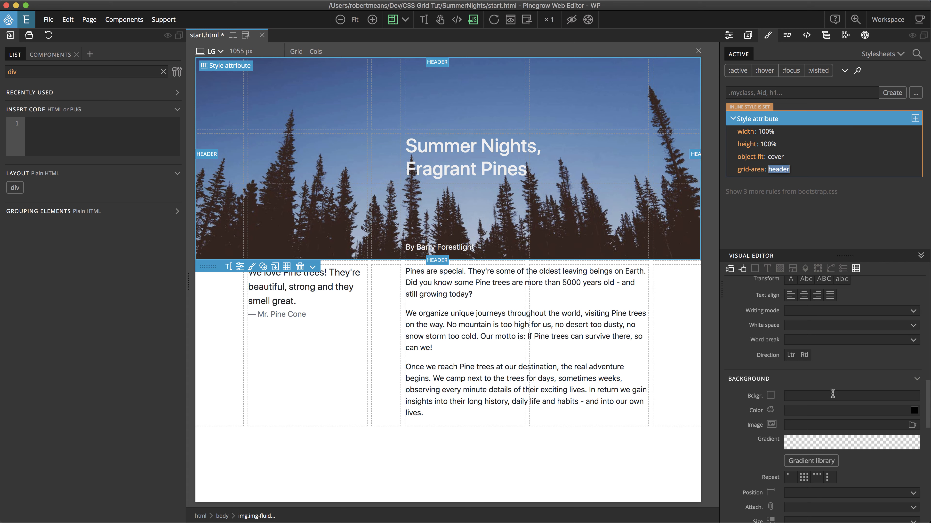
left_click(853, 269)
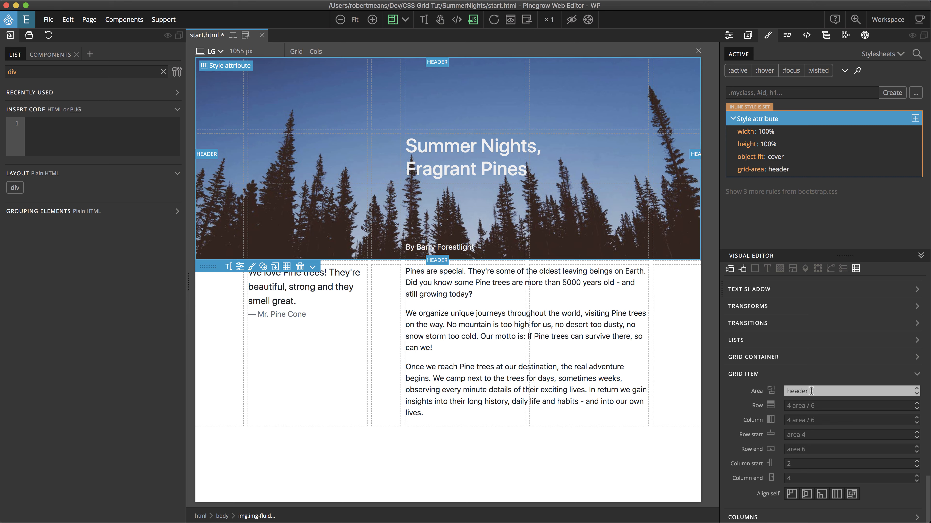
left_click_drag(811, 391, 776, 392)
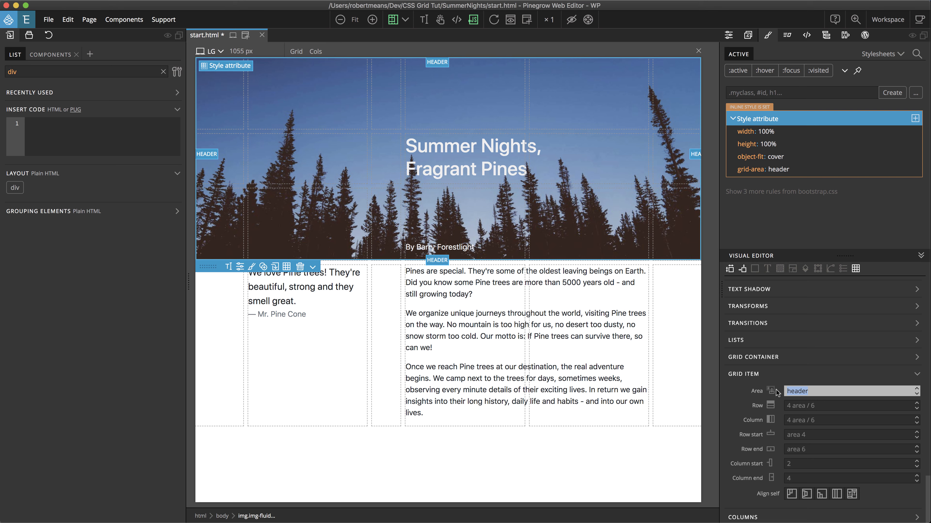
Set the header image's grid area to the numeric lines 1/1/4/-1.
type("1/1")
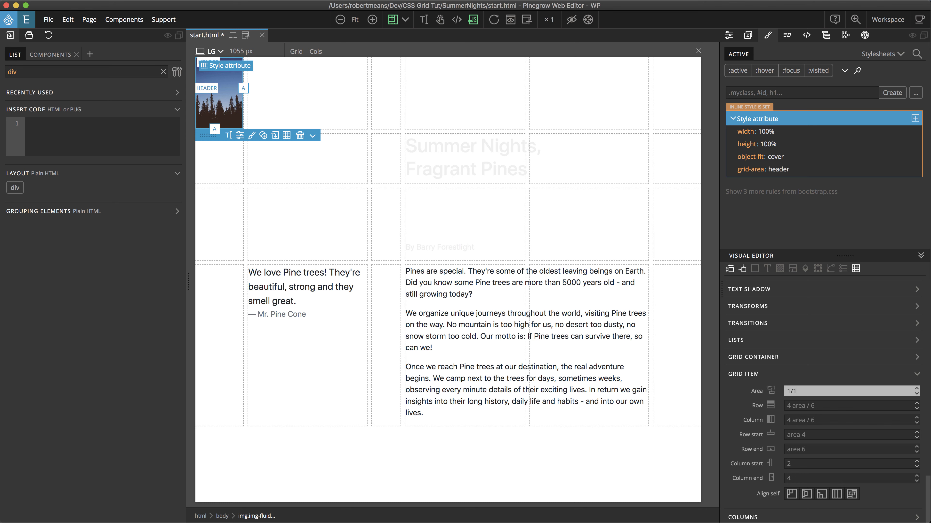
type("/4")
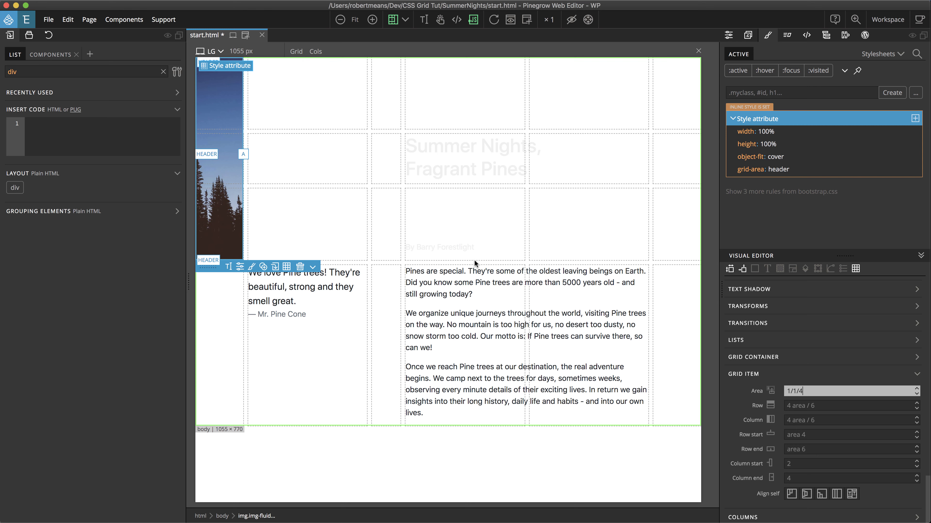
type("-1")
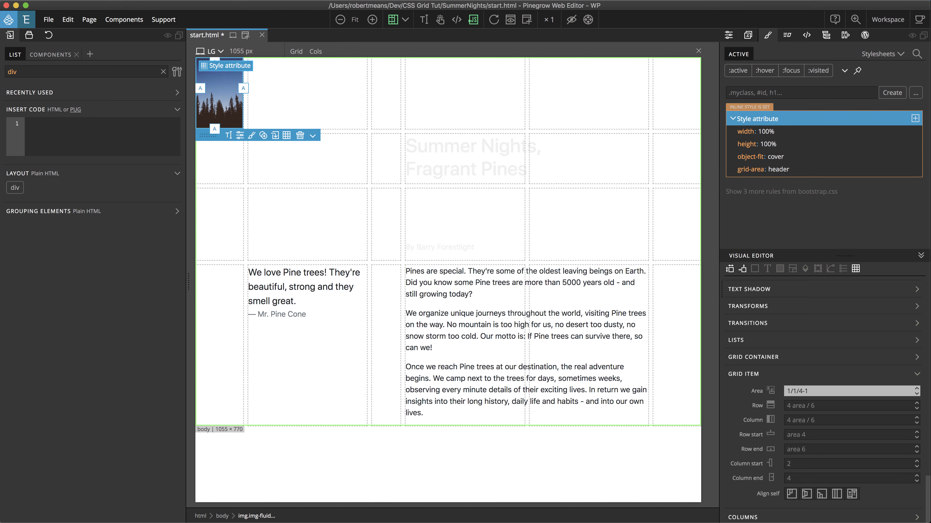
key("BackSpace")
key("BackSpace")
type("/-1")
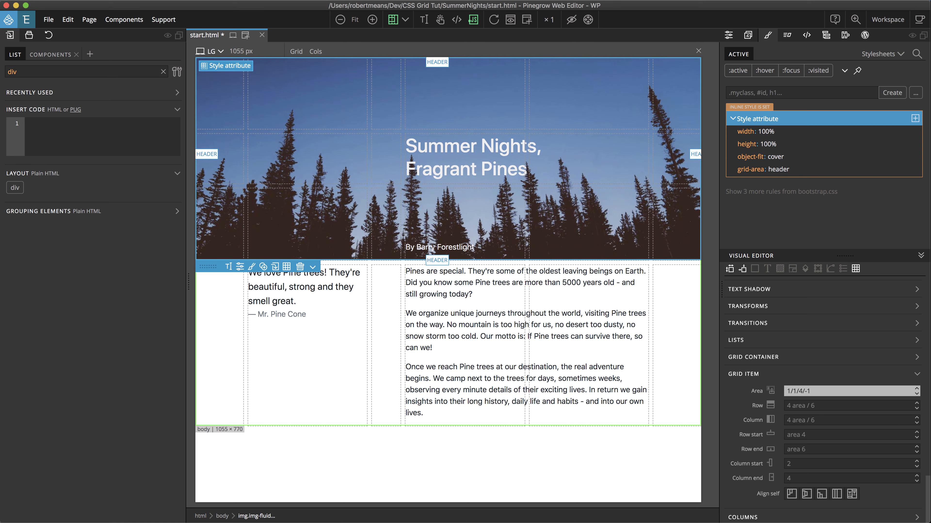
key("Return")
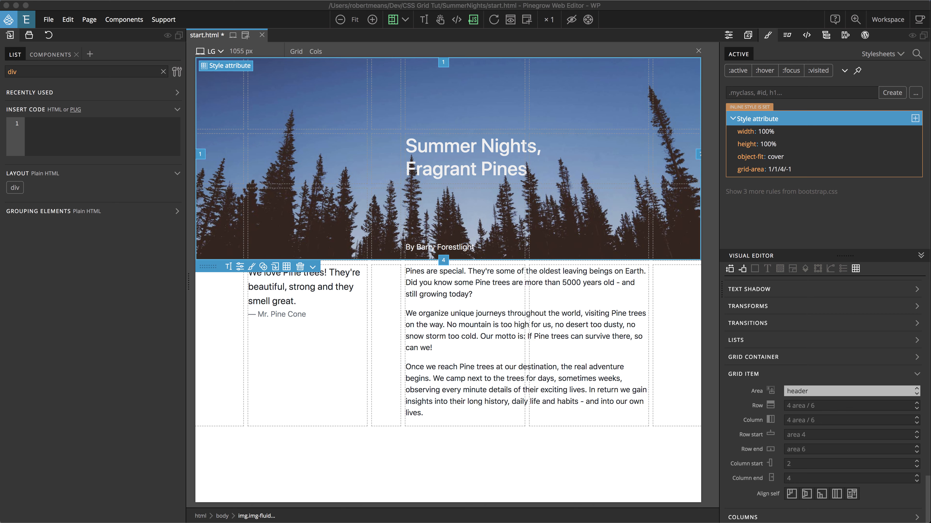
Open the body's parent grid for editing and add a new row above the first 150px row.
left_click(227, 66)
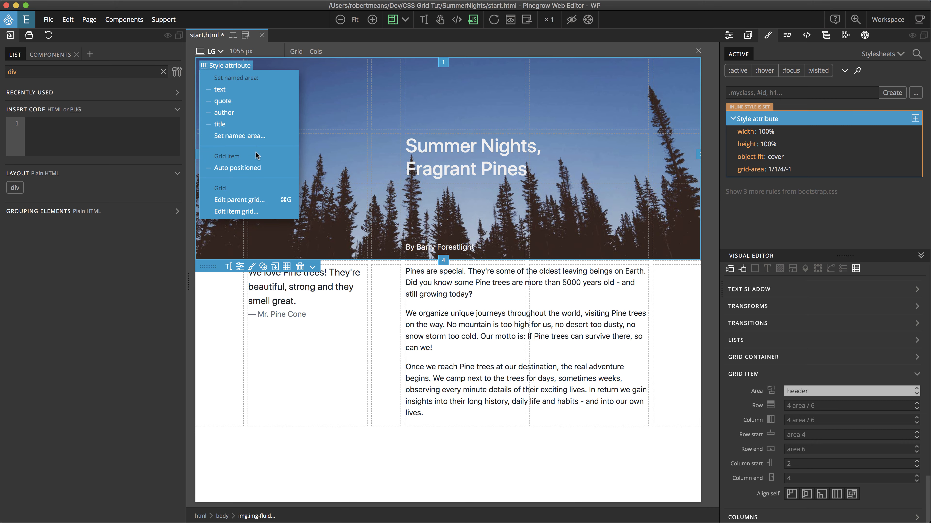
left_click(259, 203)
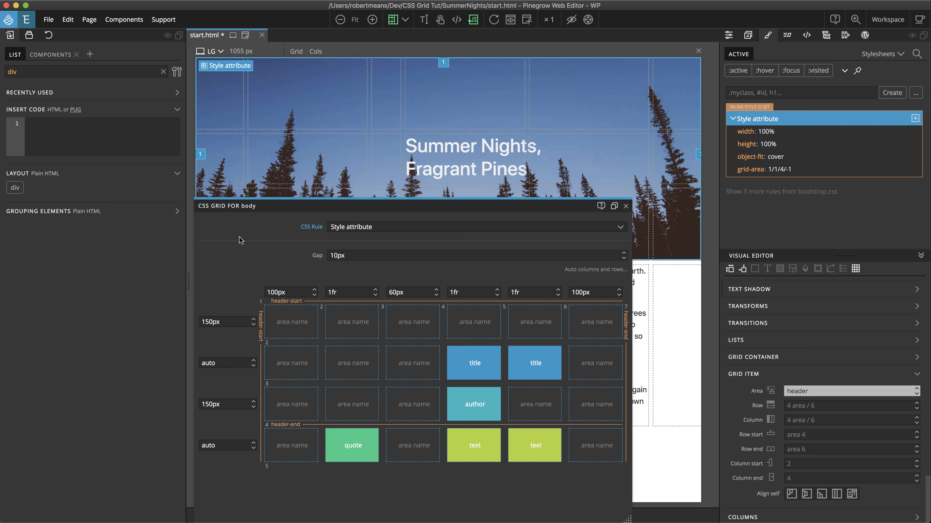
mouse_move(226, 312)
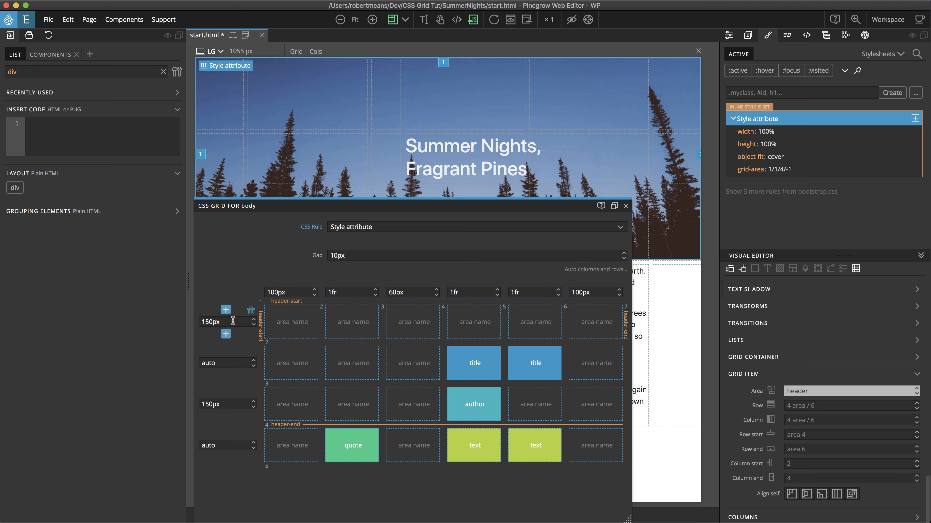
left_click(226, 310)
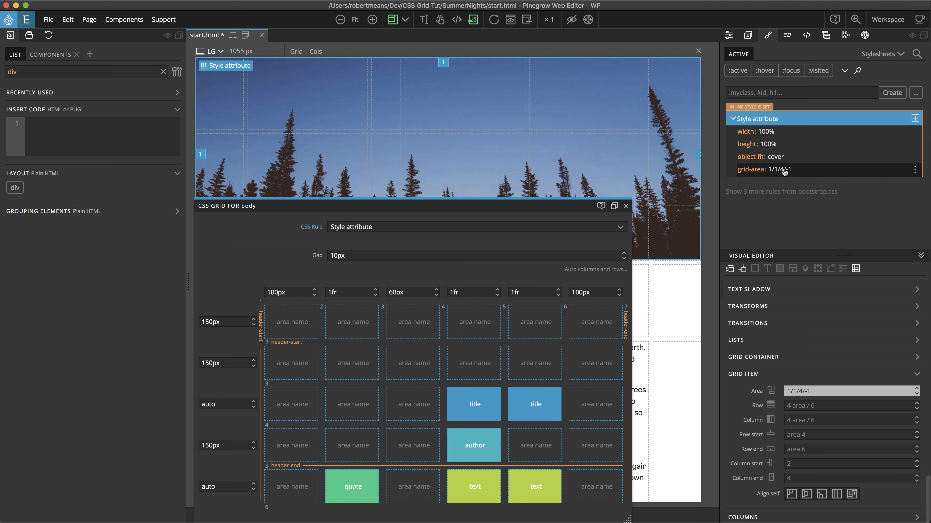
Set the header image's grid area to header.
left_click_drag(817, 391, 775, 393)
type("header")
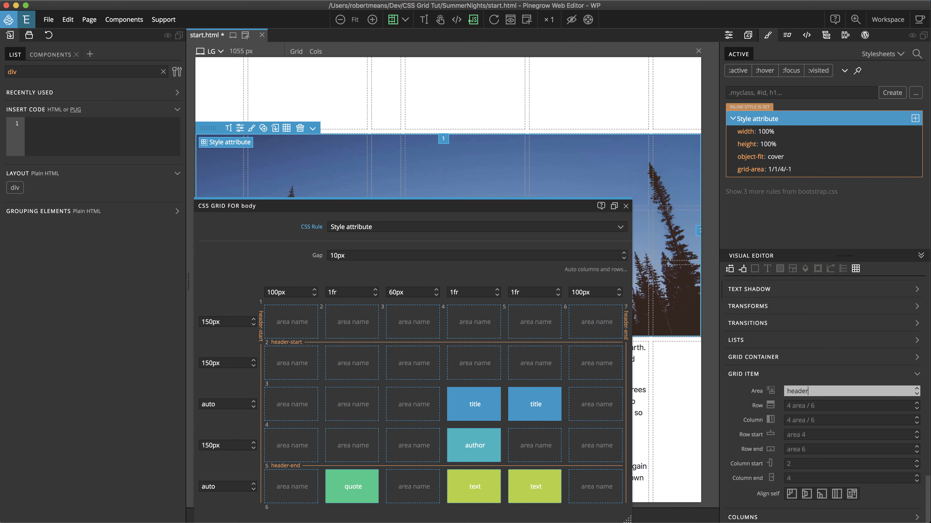
key("Return")
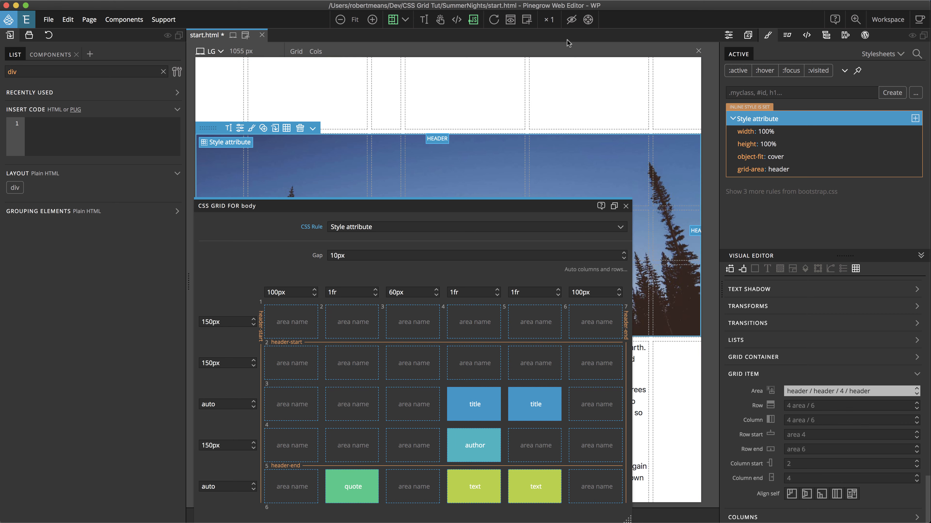
Insert the link element "a.logo The Pine Poems" into the first cell of the body grid's new top row.
key("i")
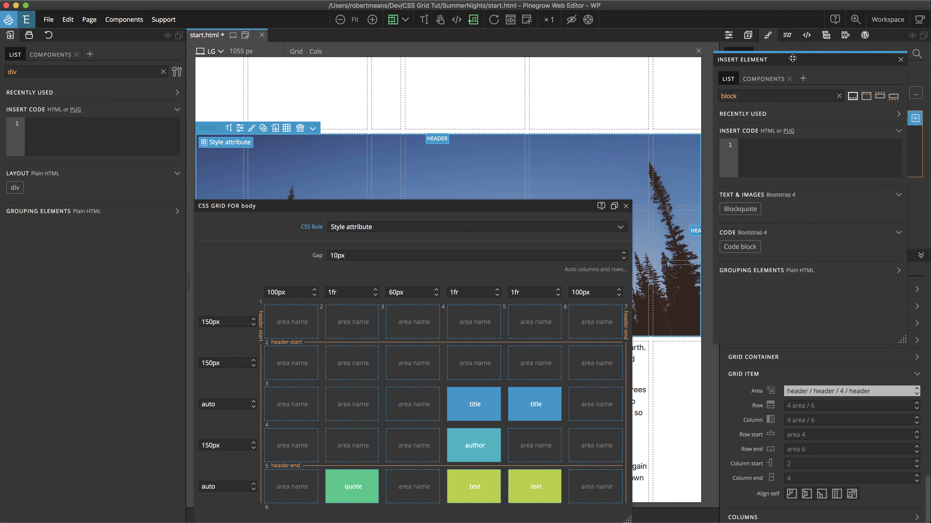
left_click_drag(792, 59, 697, 61)
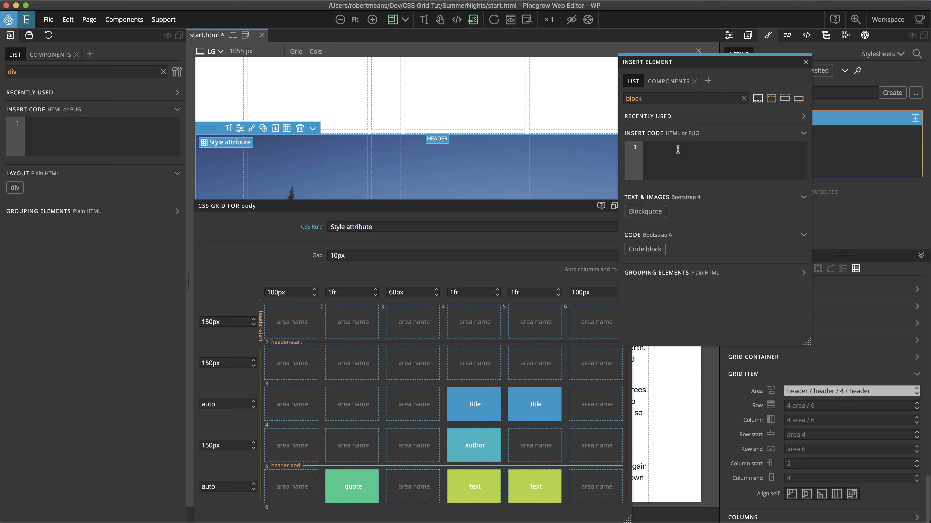
type("a.logo")
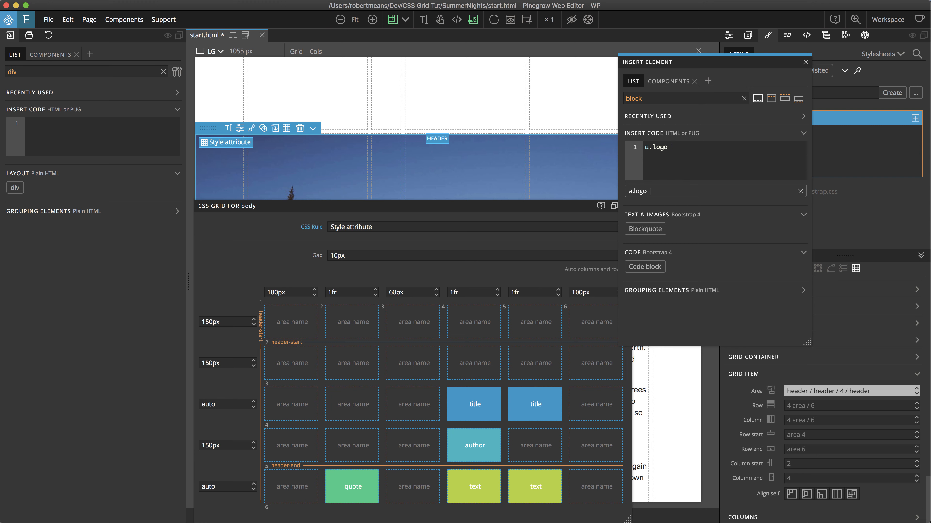
type("The Pine Poe")
type("ms")
mouse_move(661, 190)
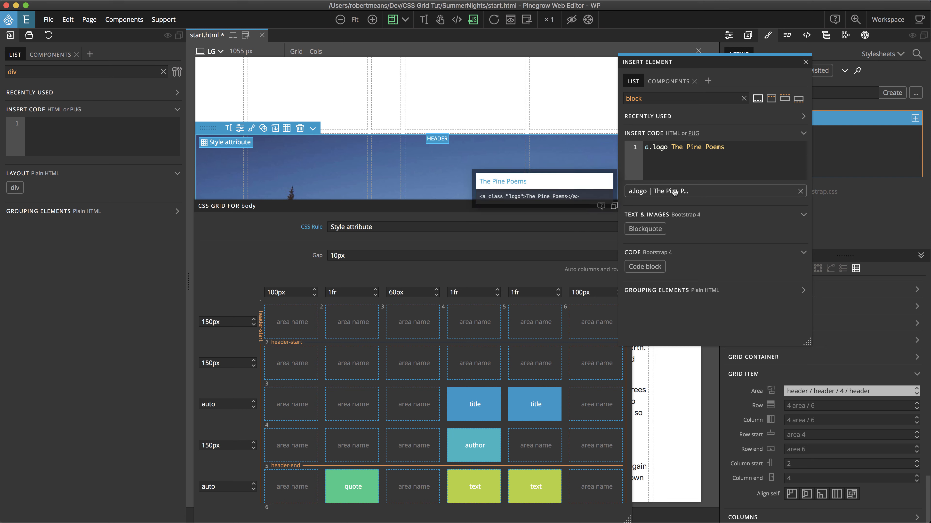
left_click_drag(675, 192, 227, 94)
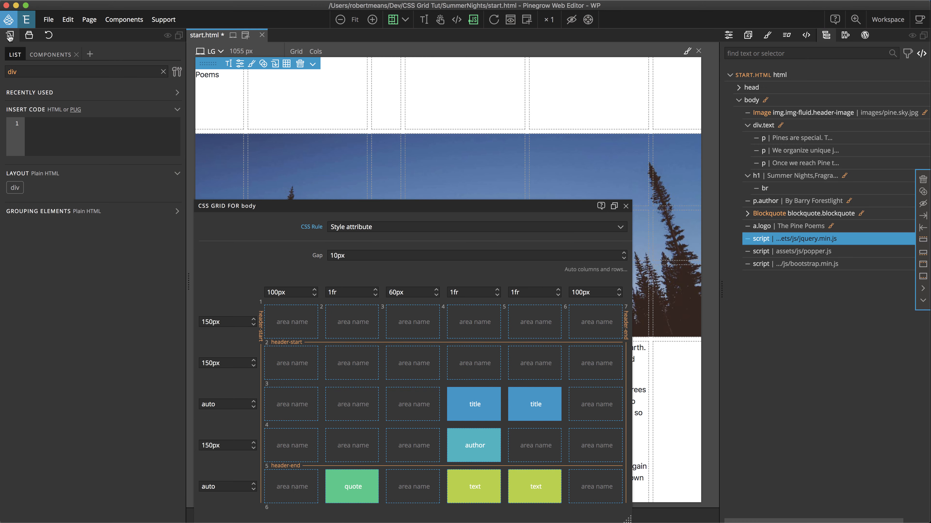
Insert the first Bootstrap Navbar component into the last column of the body grid's top row.
left_click(56, 57)
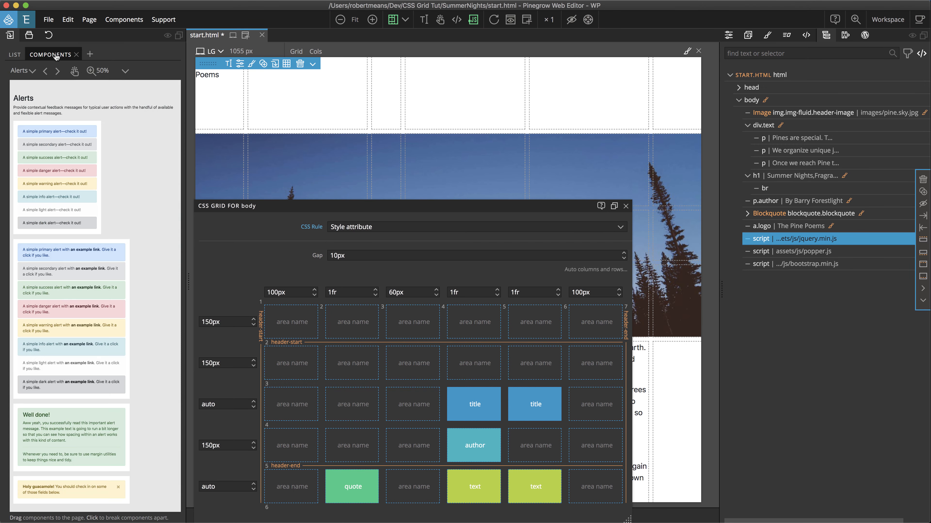
left_click(33, 71)
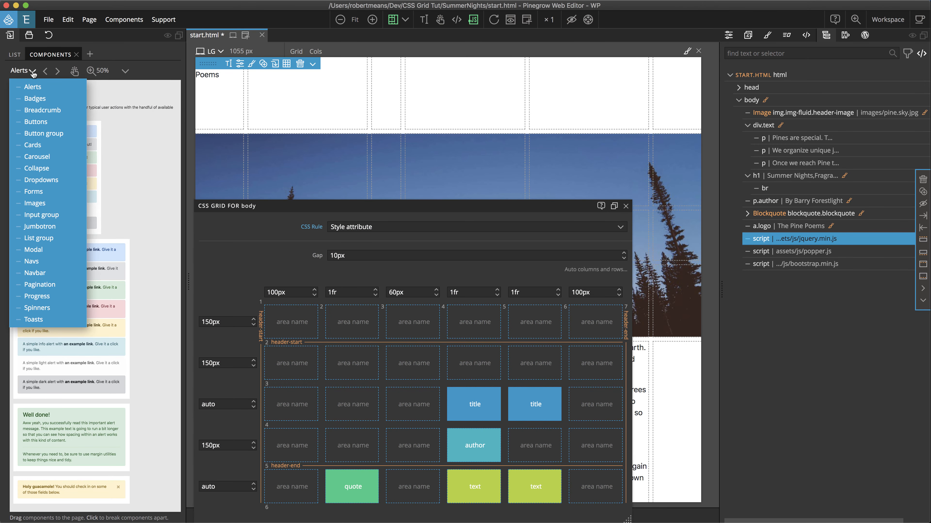
left_click(48, 275)
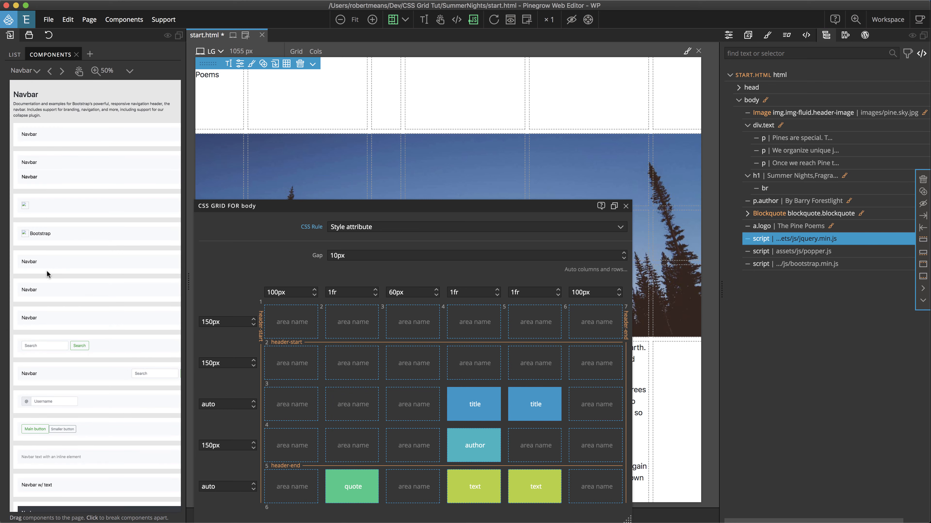
scroll(47, 274, "down", 1)
scroll(48, 272, "up", 1)
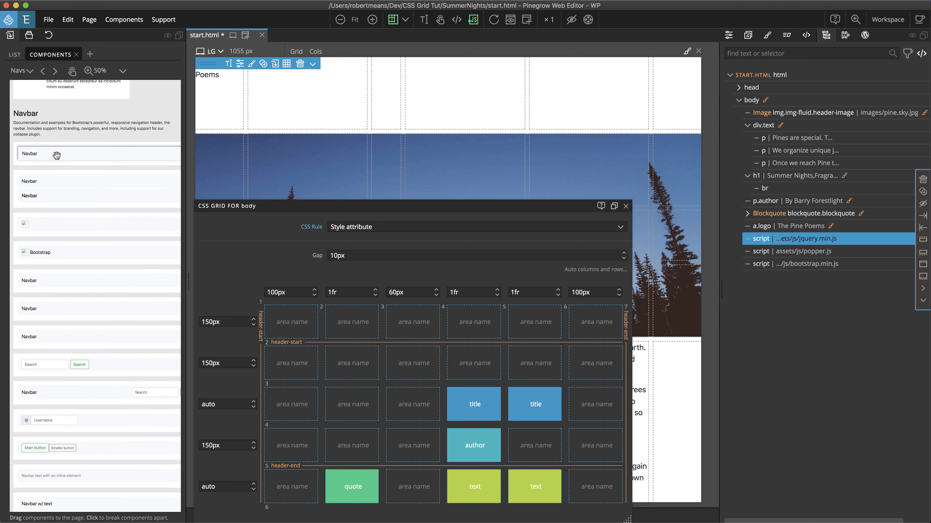
mouse_move(57, 155)
left_mouse_down()
mouse_move(190, 136)
mouse_move(293, 154)
mouse_move(367, 96)
mouse_move(691, 102)
mouse_move(679, 100)
left_mouse_up()
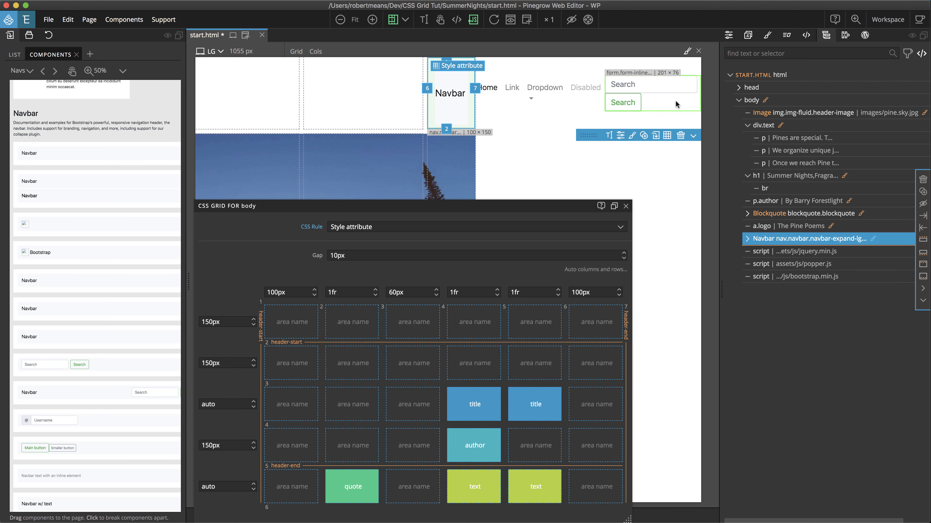
Close the body's grid editor and stretch the navbar in the top row so it starts at column line 4.
left_click(747, 239)
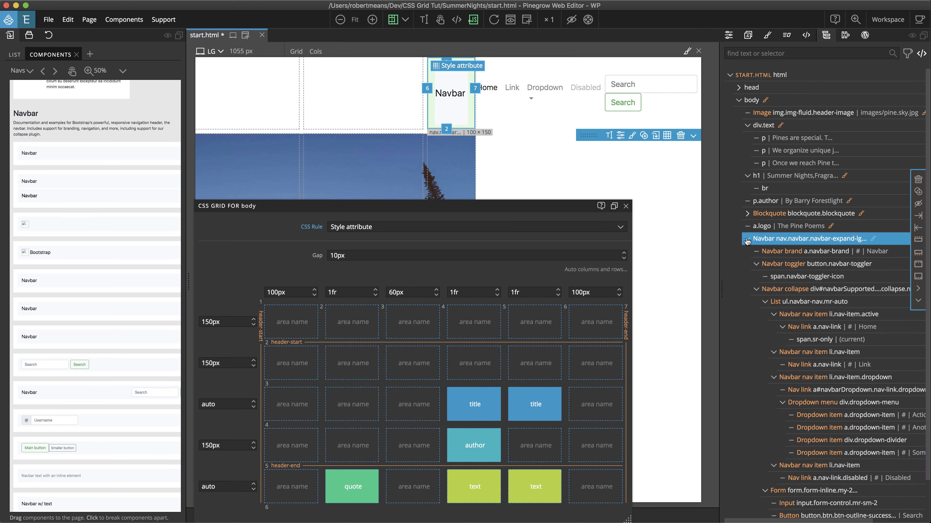
left_click(747, 239)
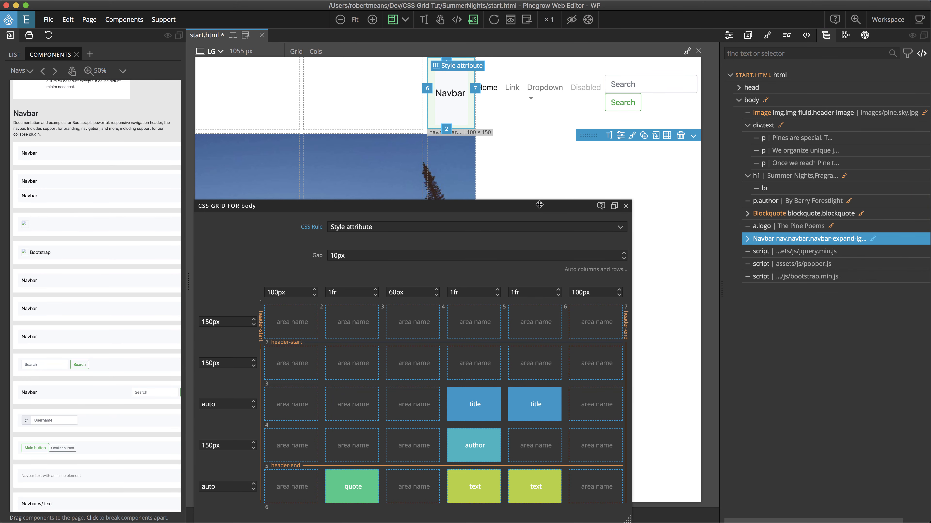
left_click(625, 207)
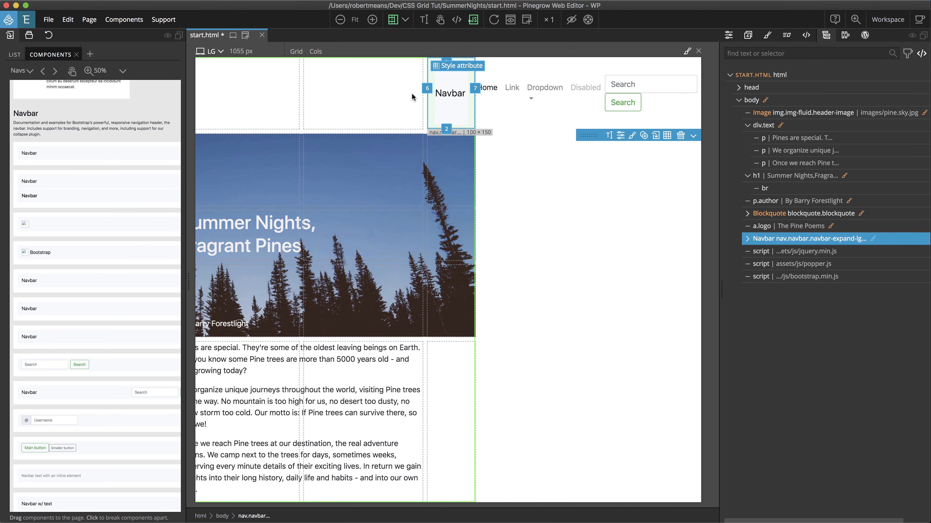
left_click_drag(429, 89, 405, 90)
left_click_drag(529, 89, 406, 89)
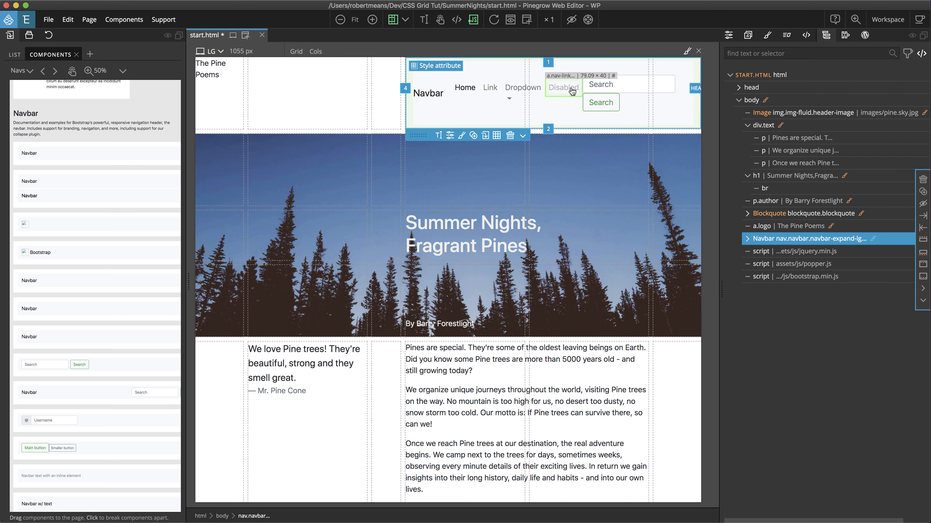
Delete the navbar brand link from inside the navbar.
left_click(747, 239)
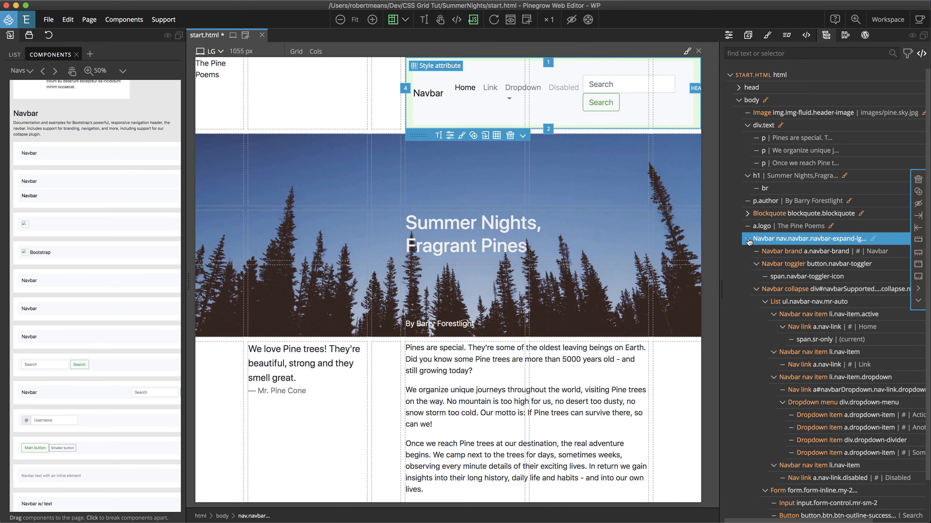
left_click(786, 253)
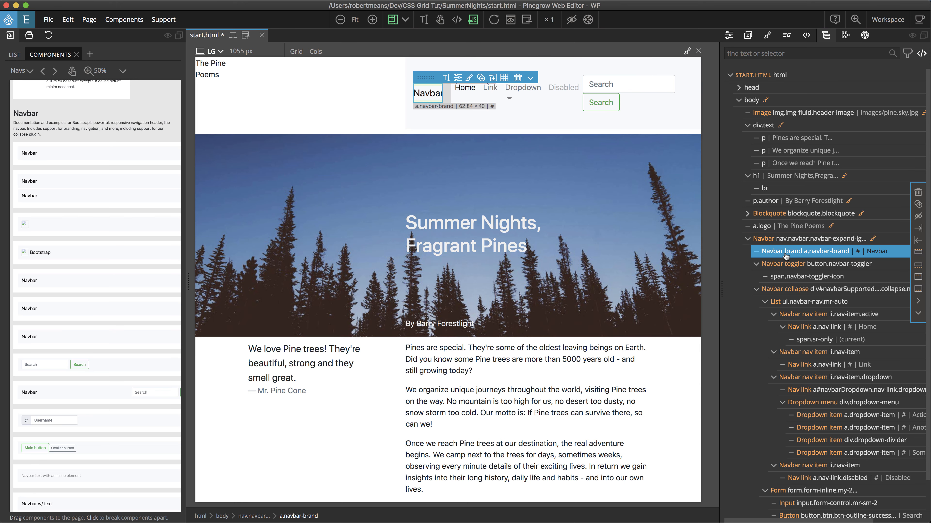
left_click(919, 193)
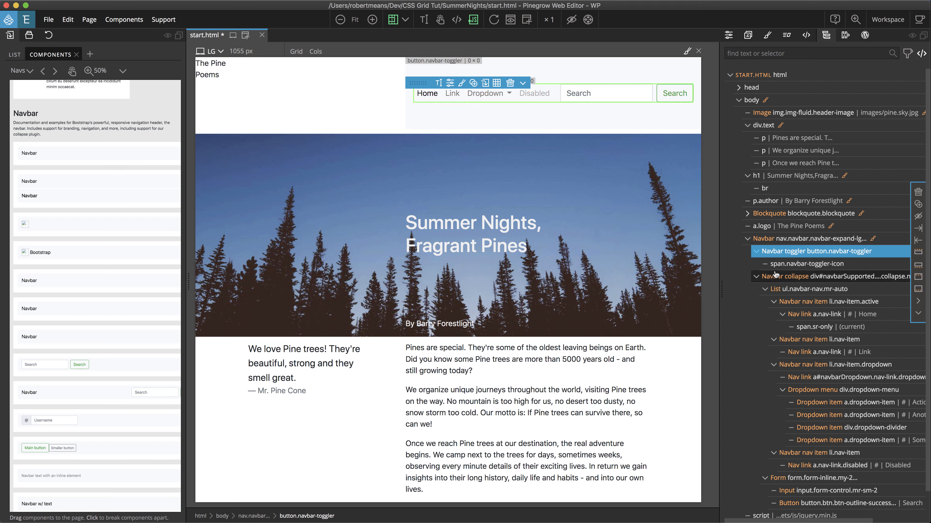
Delete the Disabled nav item and the inline search form from the navbar's collapse section.
left_click(757, 253)
left_click(757, 264)
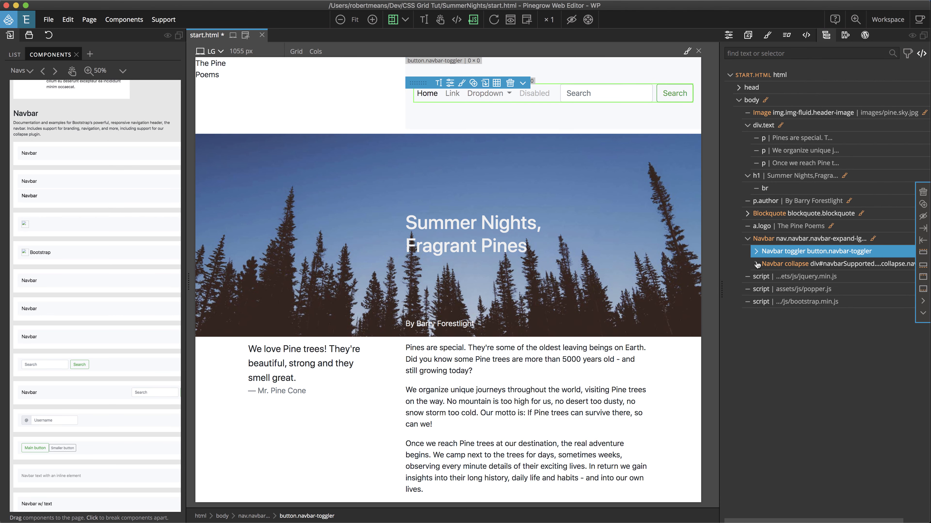
left_click(757, 264)
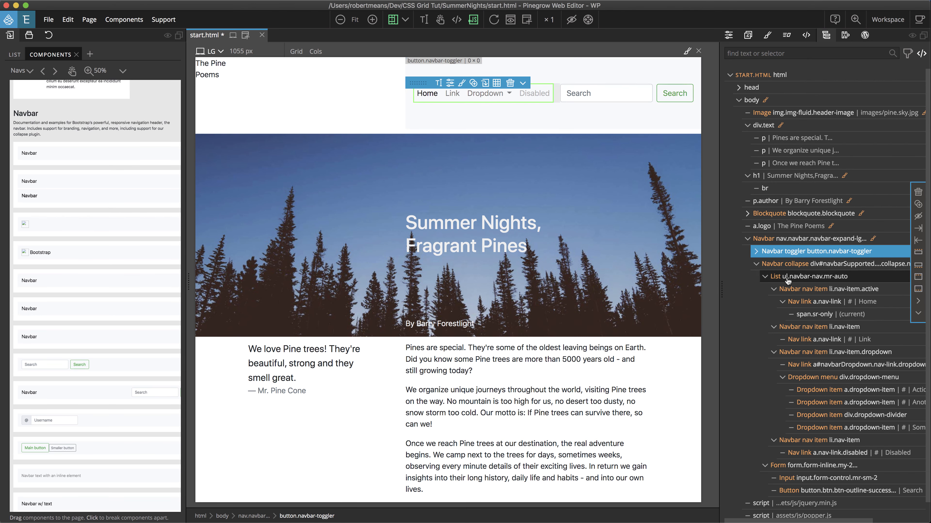
scroll(800, 348, "down", 1)
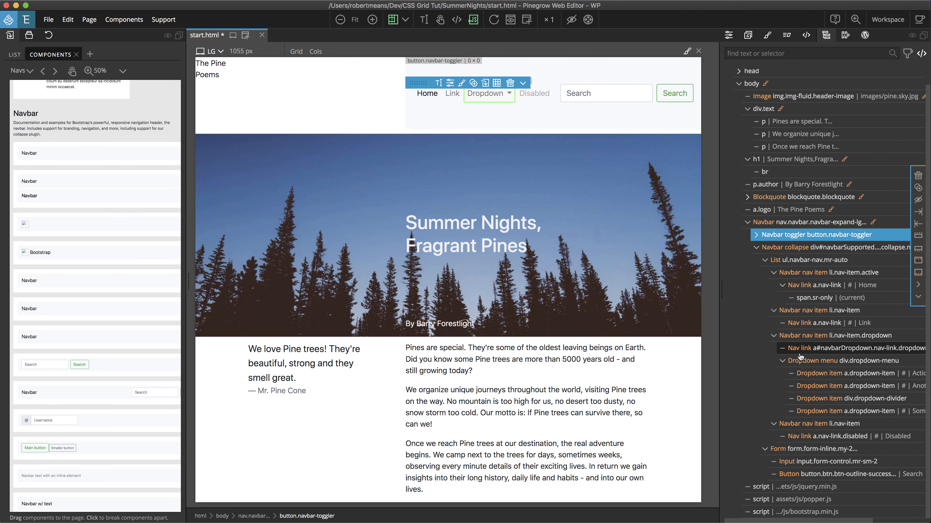
left_click(792, 425)
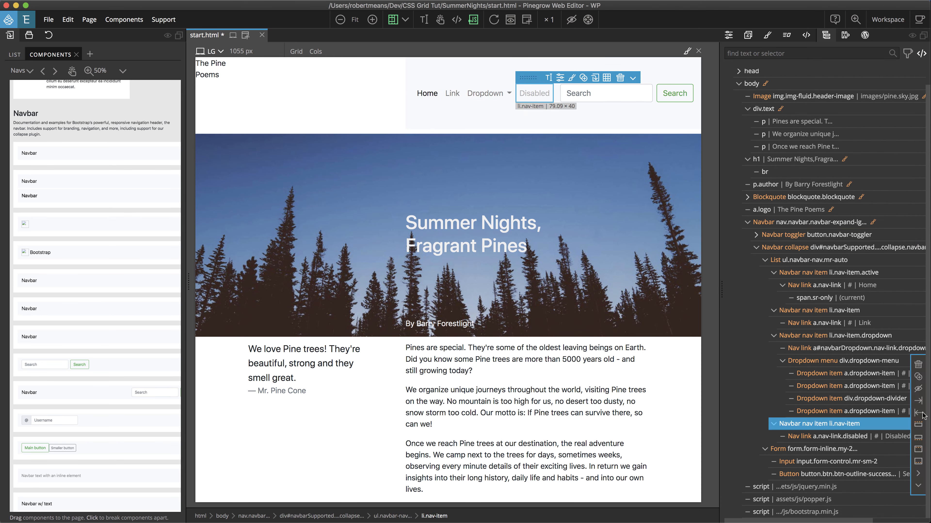
left_click(919, 366)
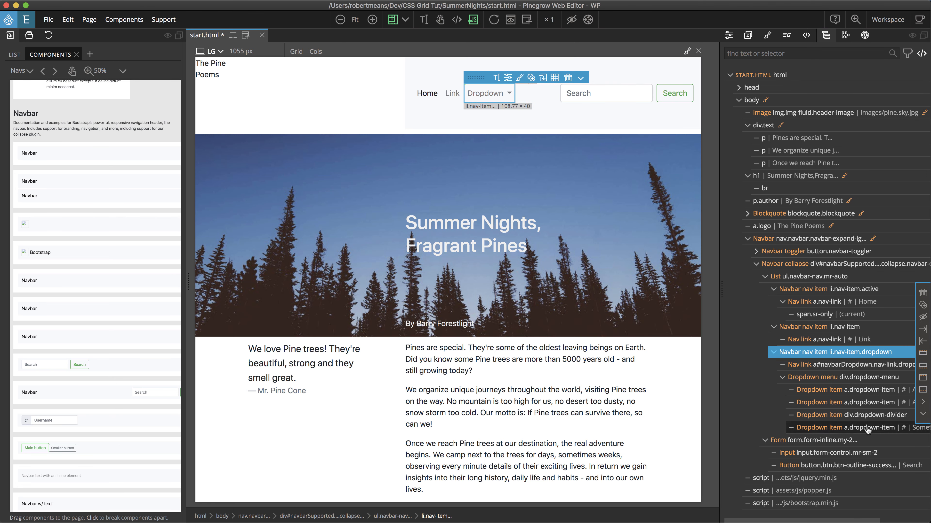
left_click(801, 441)
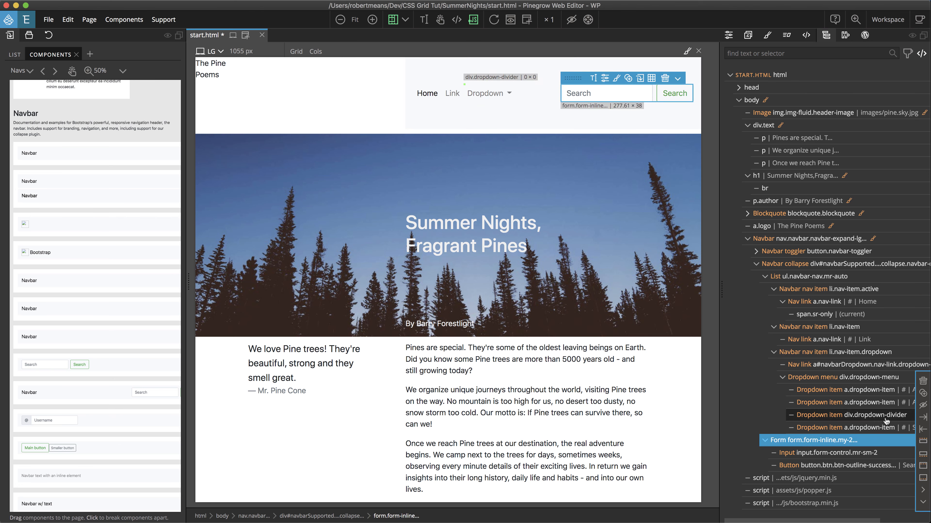
left_click(923, 381)
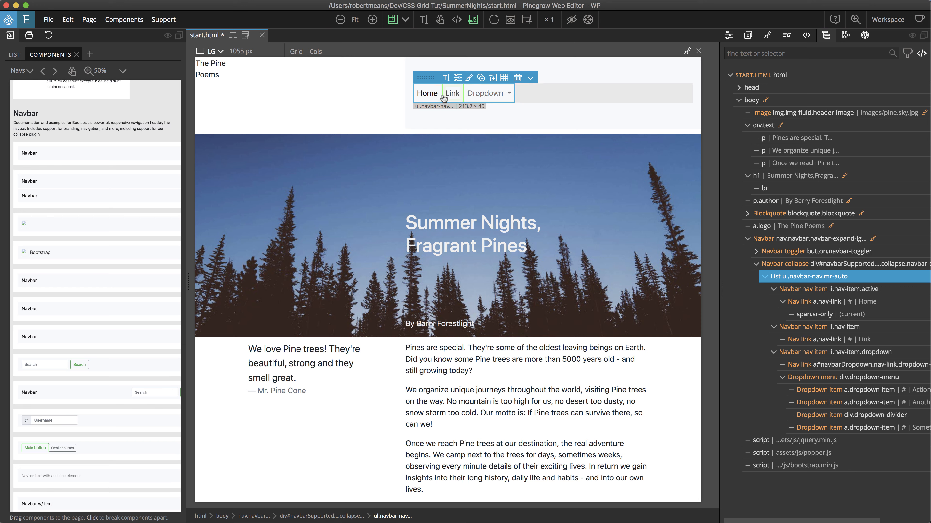
Change the text of the navbar's Link item to About.
left_click(453, 95)
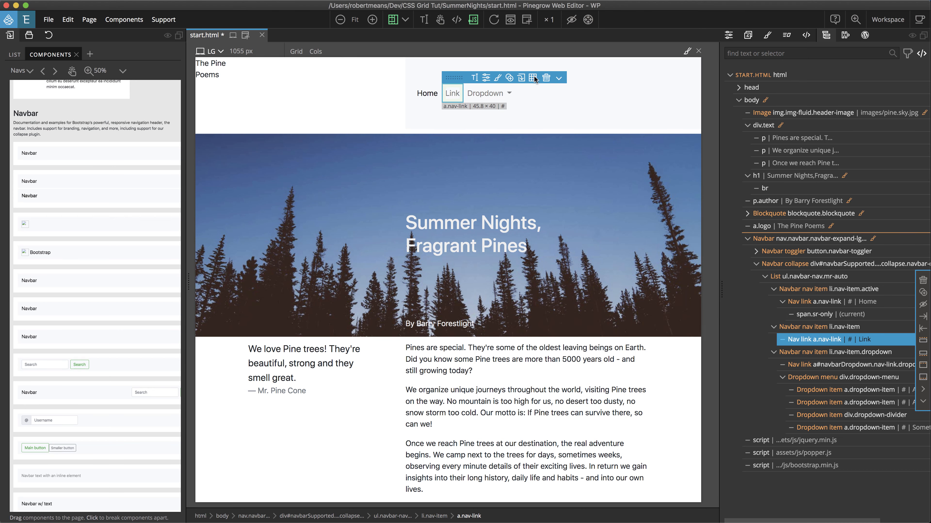
left_click(474, 78)
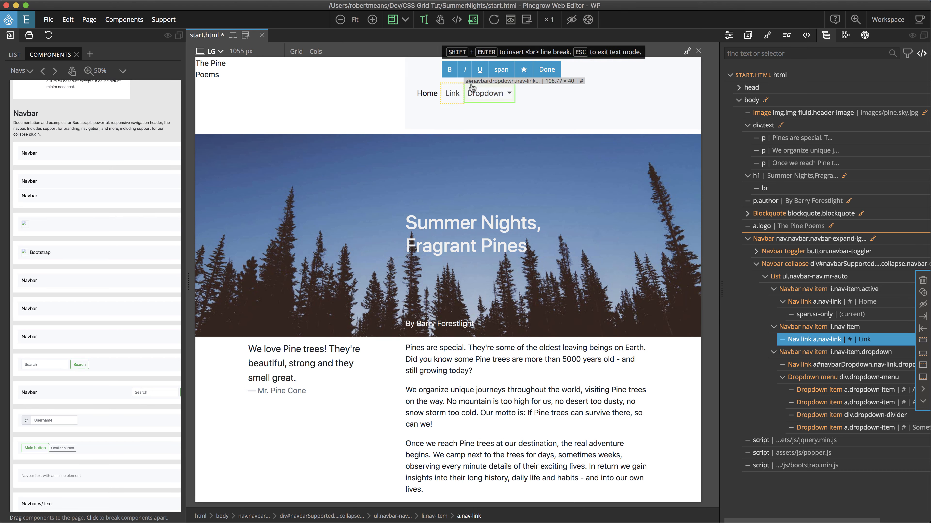
double_click(453, 93)
type("About")
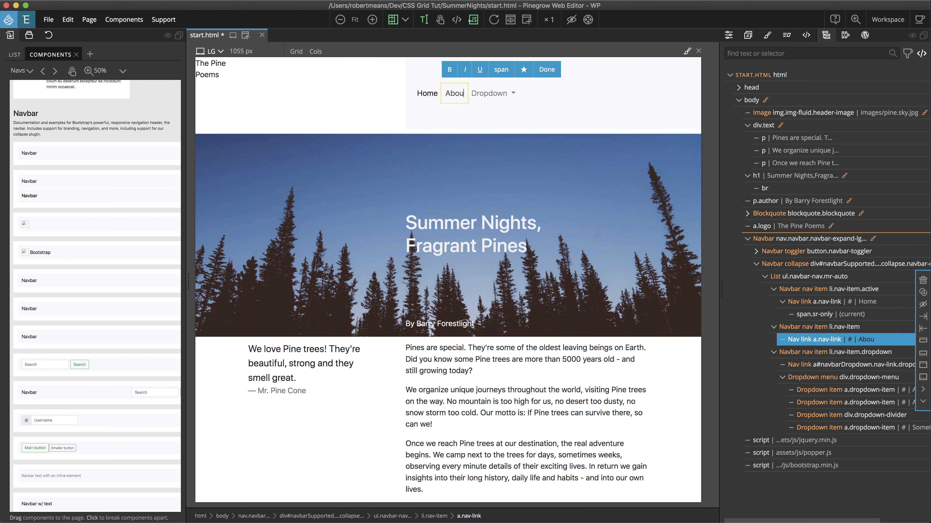
Change the label of the navbar's Dropdown item to Services and finish text editing.
double_click(509, 93)
key("BackSpace")
key("BackSpace")
key("BackSpace")
key("BackSpace")
key("BackSpace")
key("BackSpace")
key("BackSpace")
key("BackSpace")
type("Services")
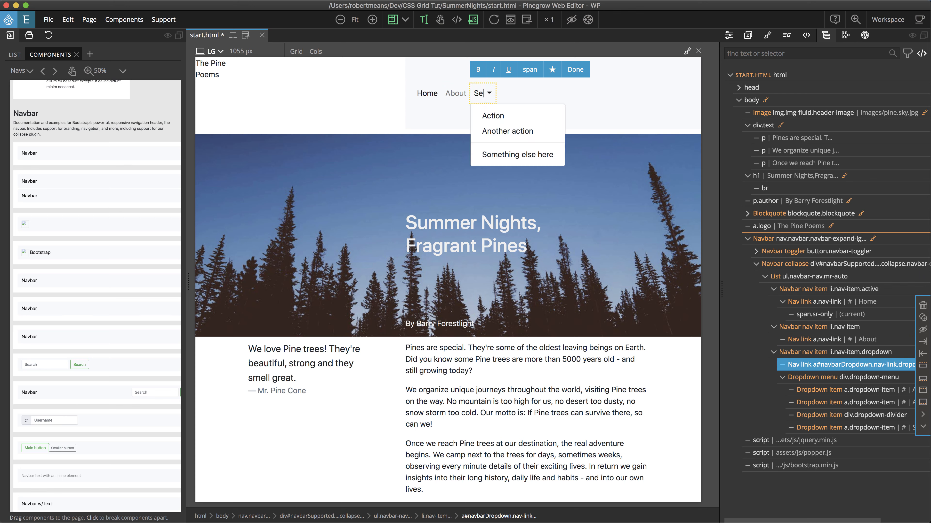
left_click(575, 70)
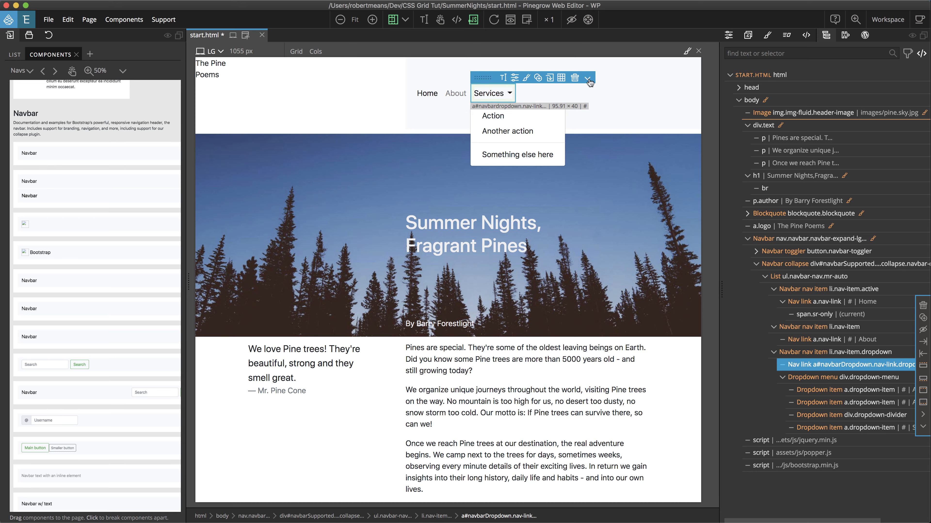
Test the Services dropdown in the page's interactive preview mode, then return to normal editing.
key("Escape")
left_click(442, 22)
left_click(501, 95)
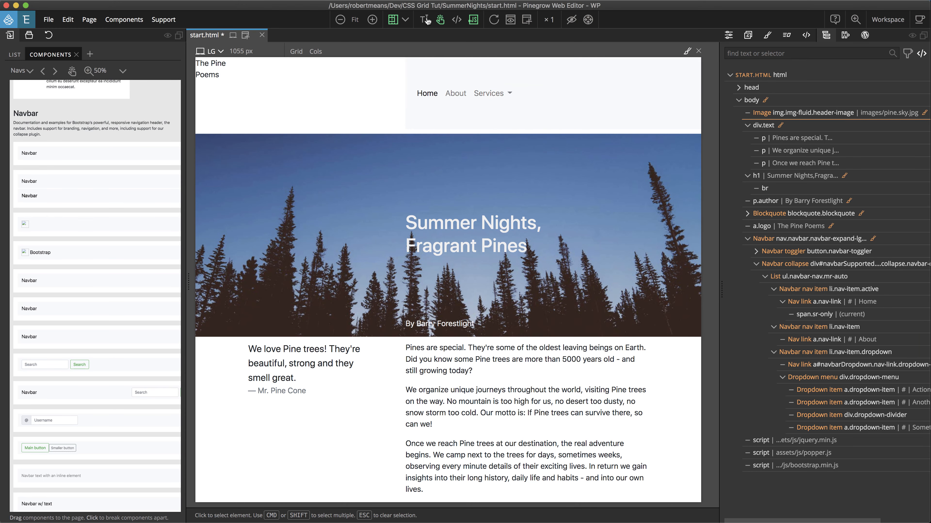
left_click(441, 20)
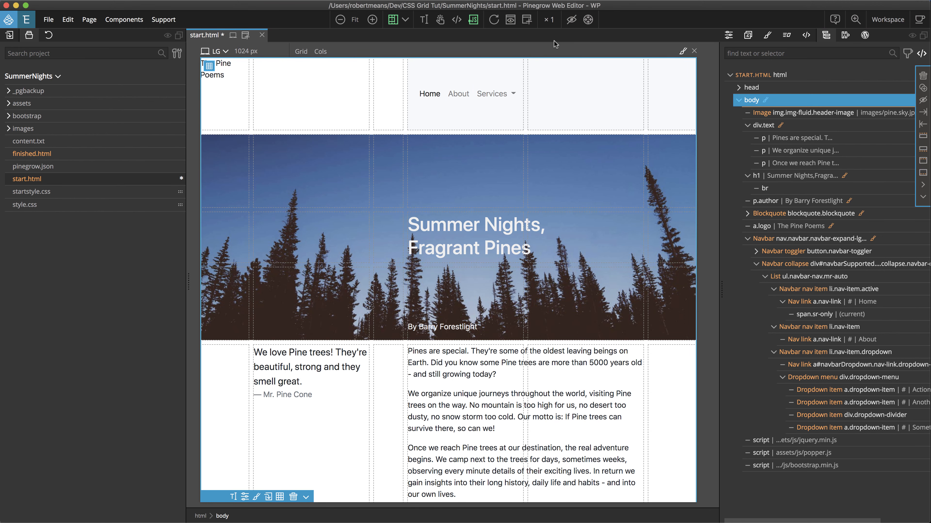
Add a second 480 px page view and set the navbar's justify-content to flex-end.
left_click(245, 35)
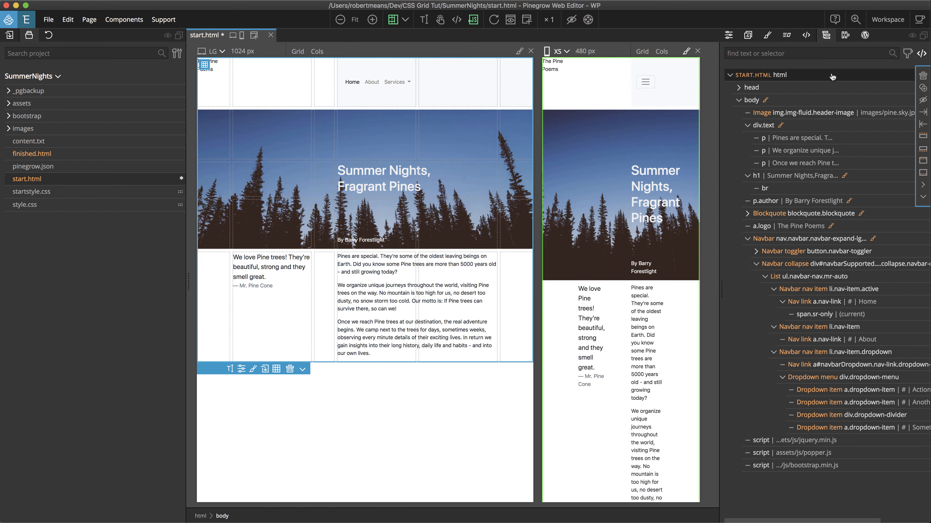
left_click(796, 241)
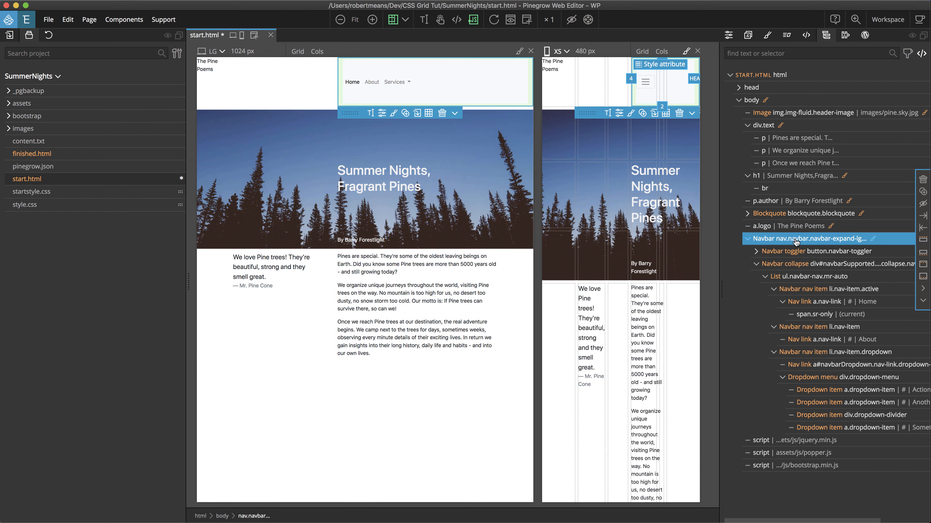
left_click(769, 36)
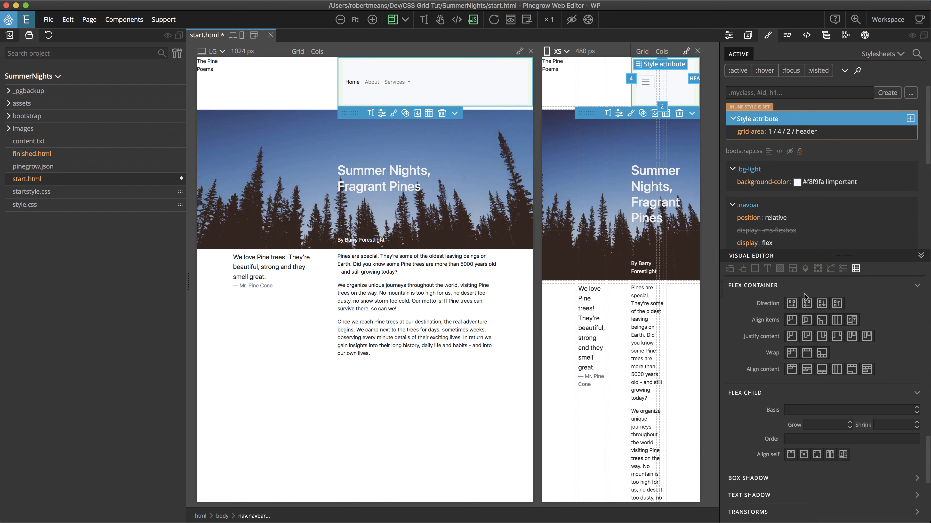
left_click(794, 270)
left_click(823, 338)
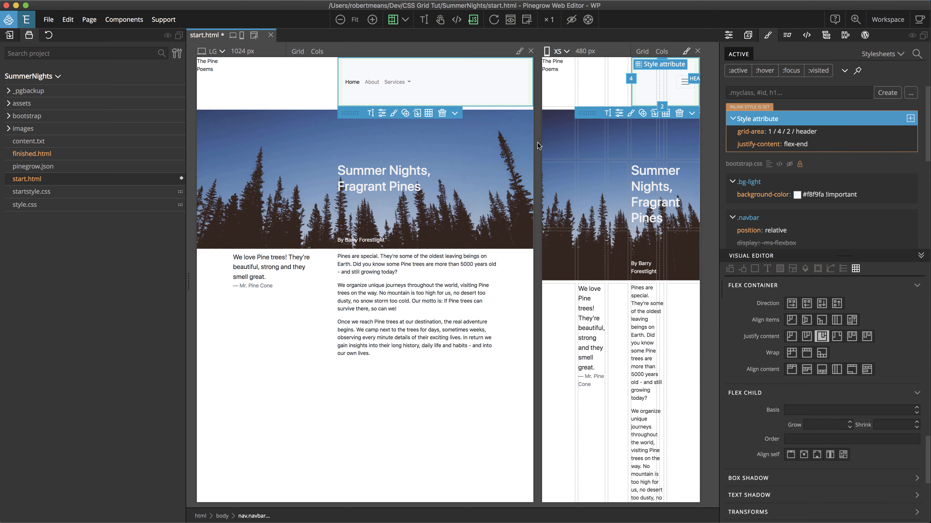
key("Escape")
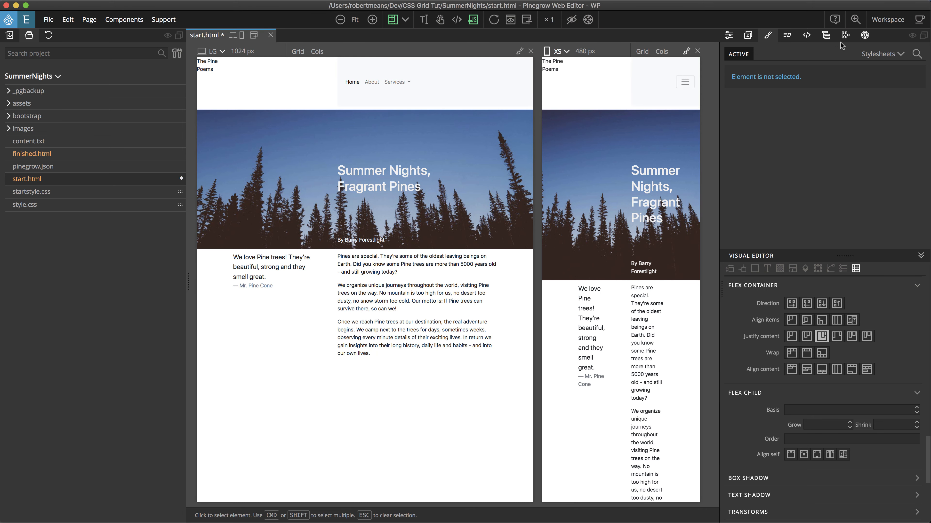
Remove the mr-auto class from the navbar's list and close the 480 px page view.
left_click(826, 36)
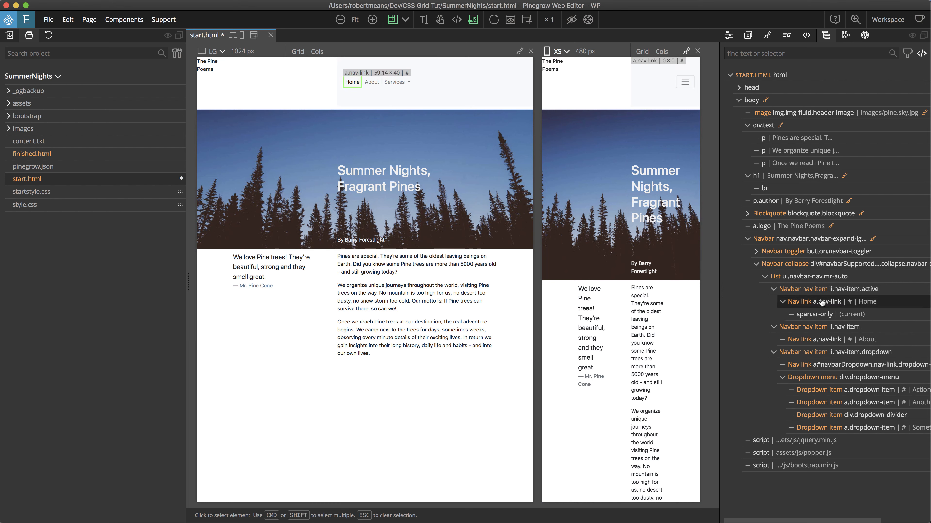
left_click(811, 278)
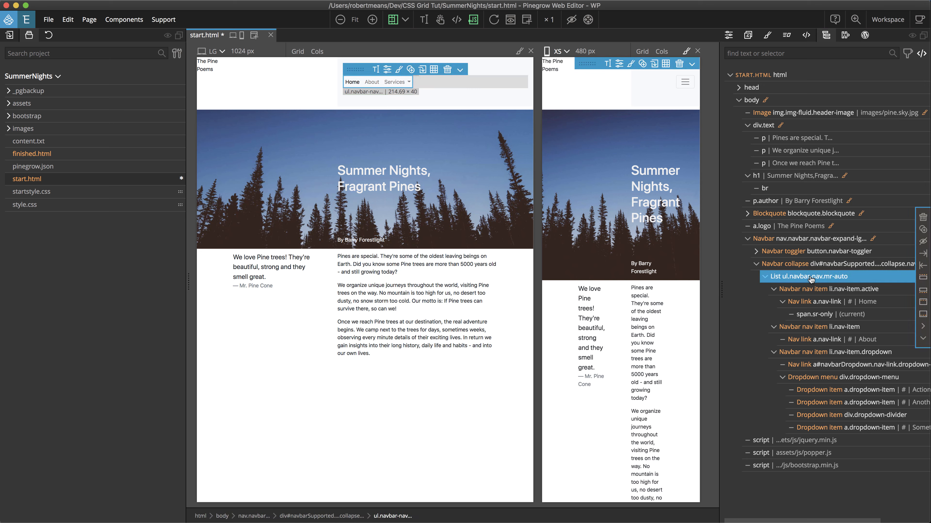
left_click(730, 36)
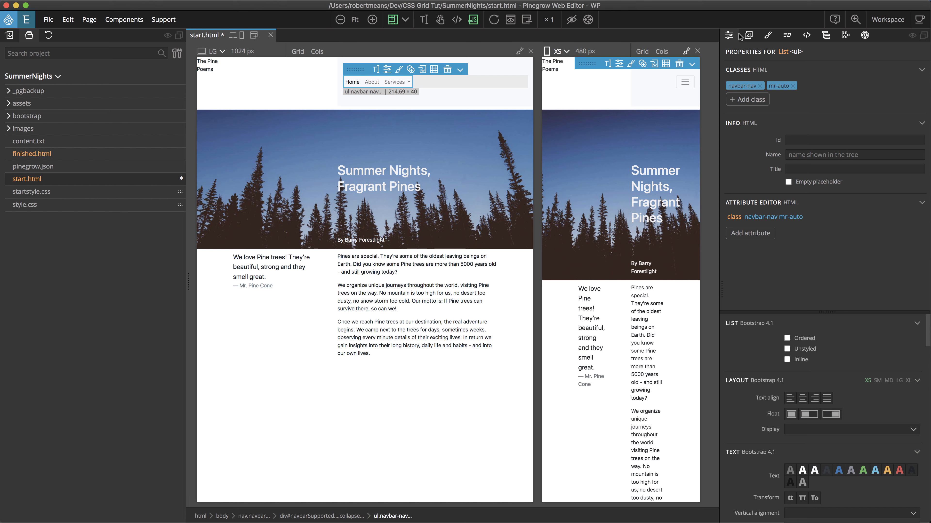
left_click(793, 86)
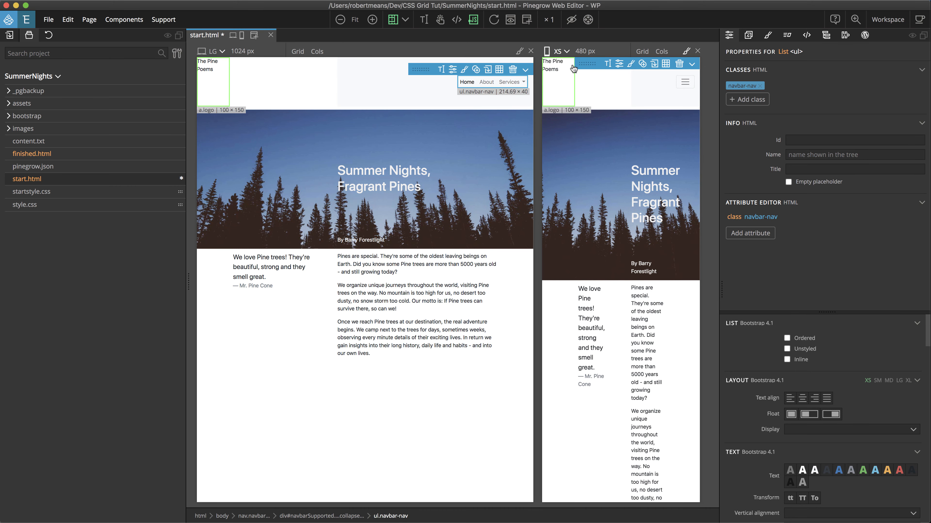
left_click(698, 51)
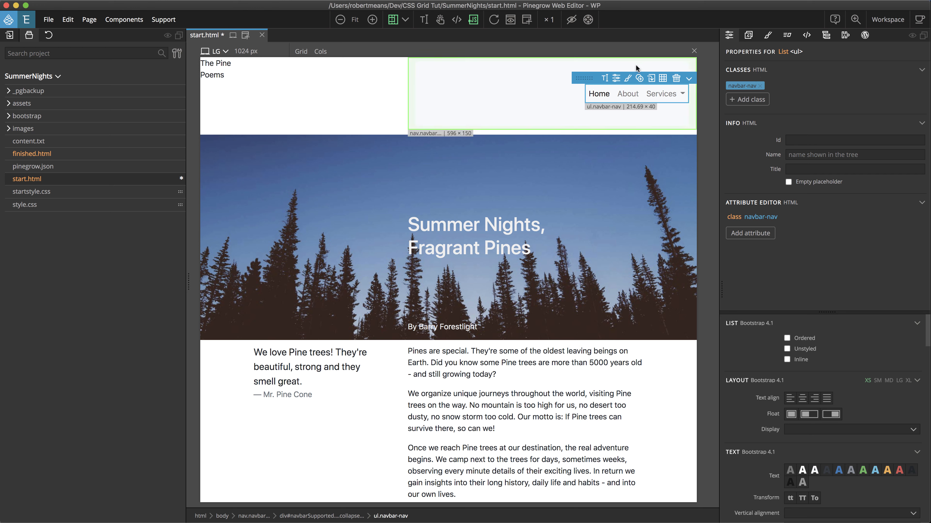
Remove the navbar-light and bg-light classes from the navbar and clear the selection.
left_click(466, 75)
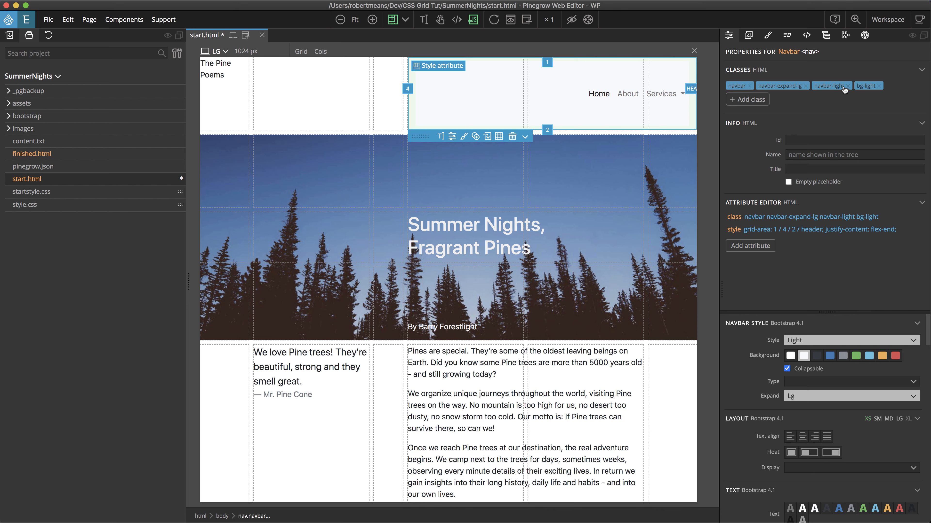
left_click(833, 89)
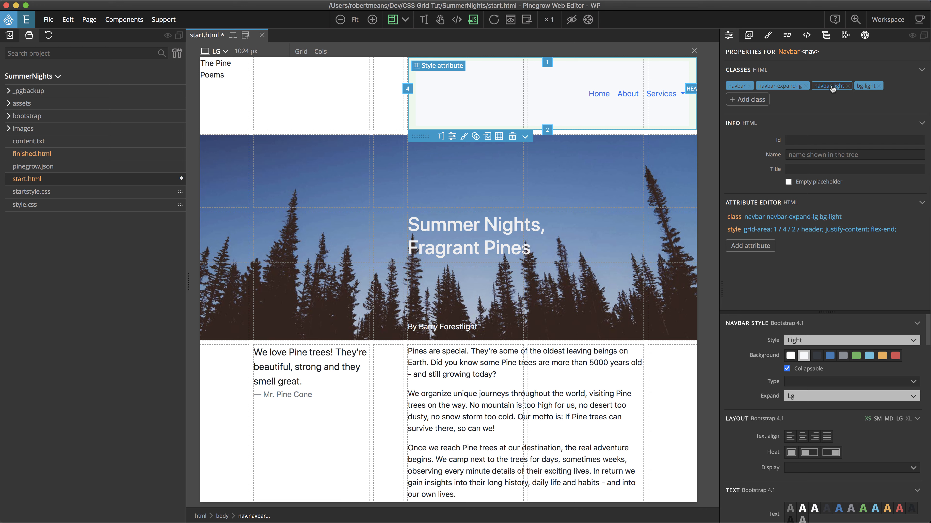
left_click(848, 87)
left_click(832, 88)
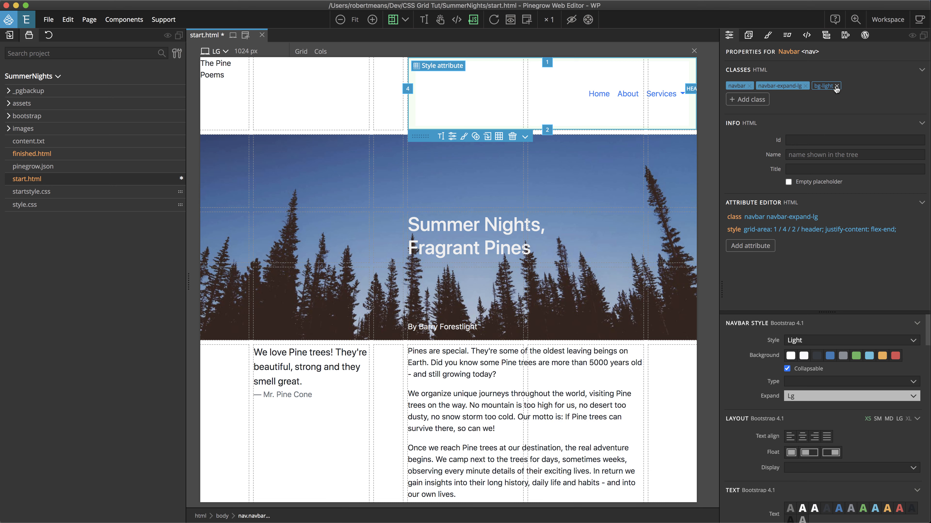
left_click(836, 86)
key("Escape")
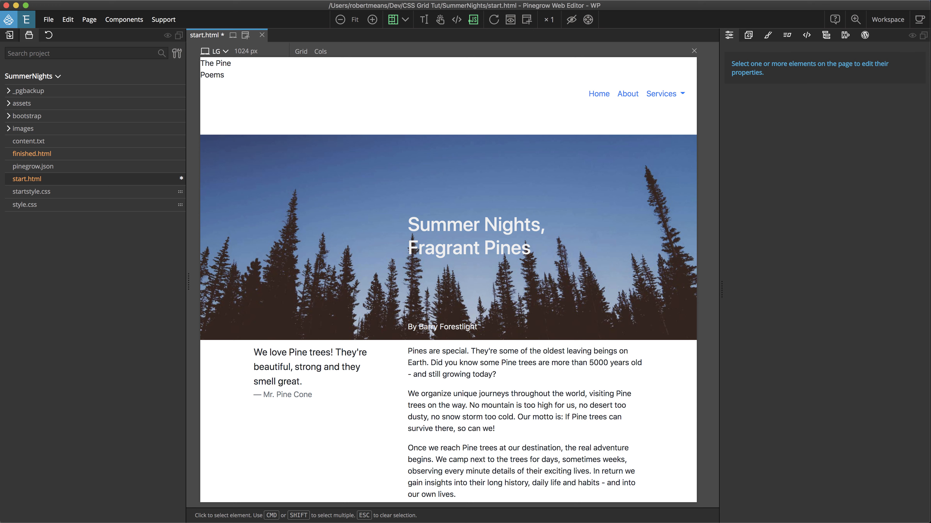
Stretch the logo link across the top row to column line 4 and open the body's grid editor.
left_click(235, 84)
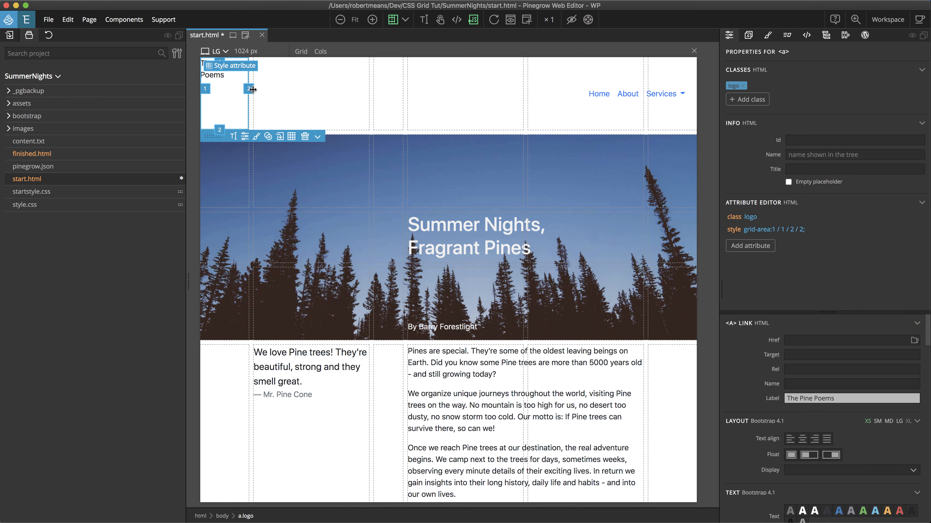
left_click_drag(252, 89, 402, 85)
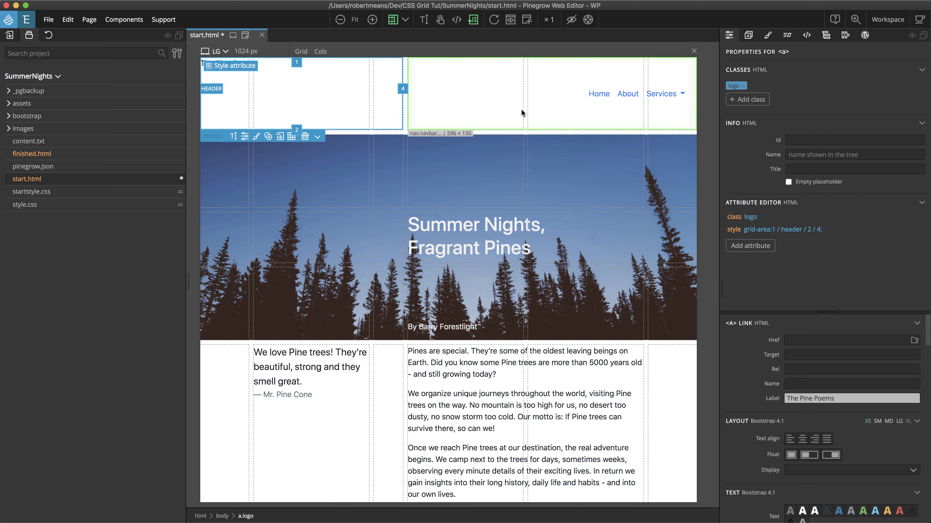
left_click(235, 66)
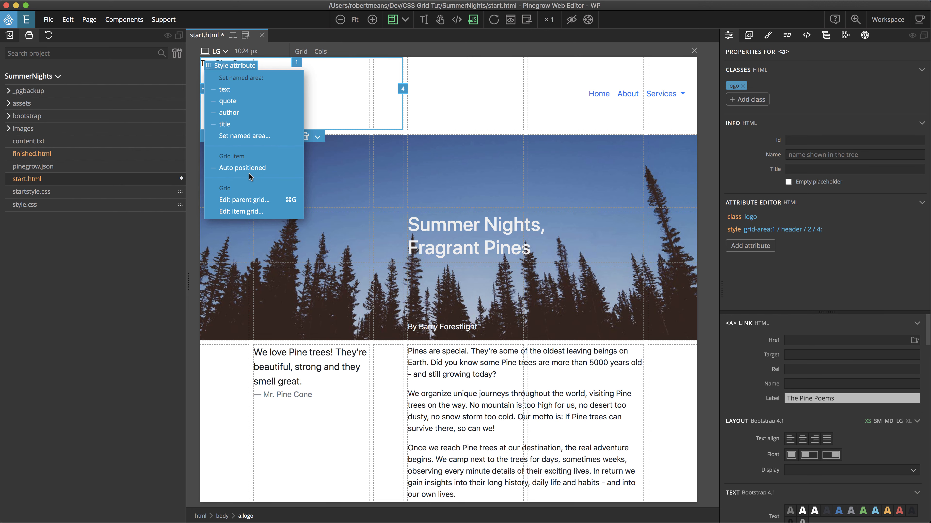
left_click(249, 200)
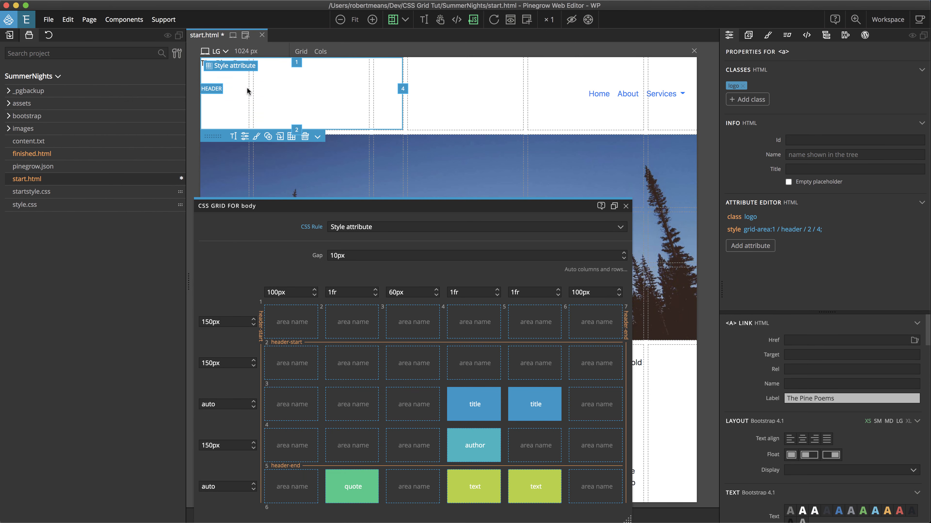
Assign the logo link to a new named grid area called logo.
left_click(235, 69)
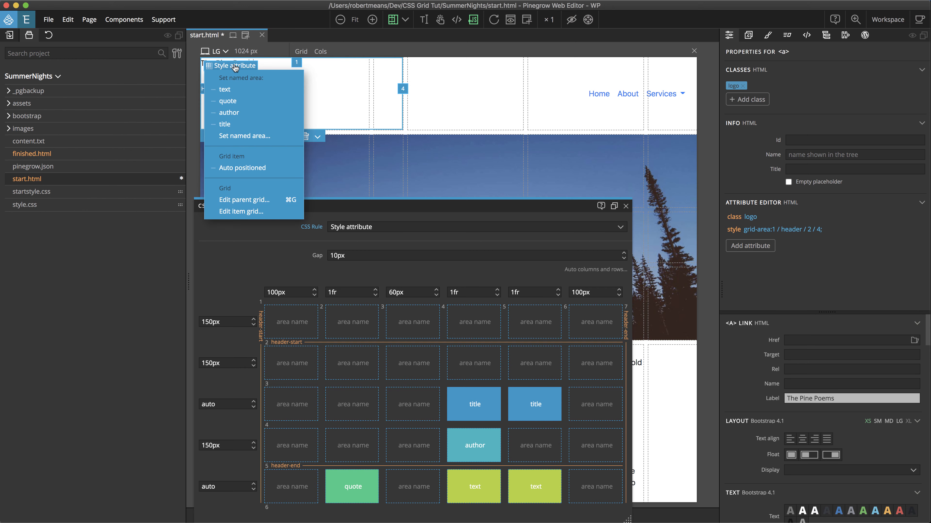
left_click(240, 136)
type("logo")
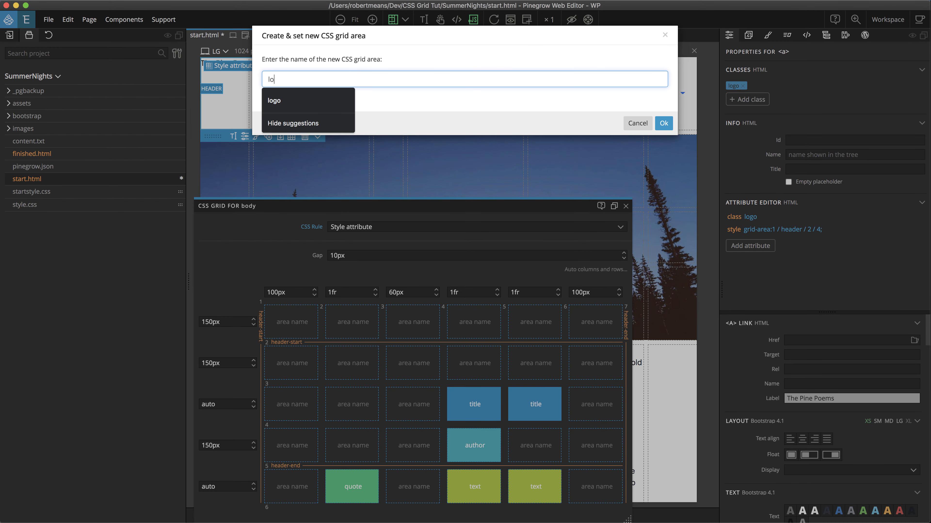
key("Return")
Assign the navbar to a new named grid area called menu.
left_click(546, 108)
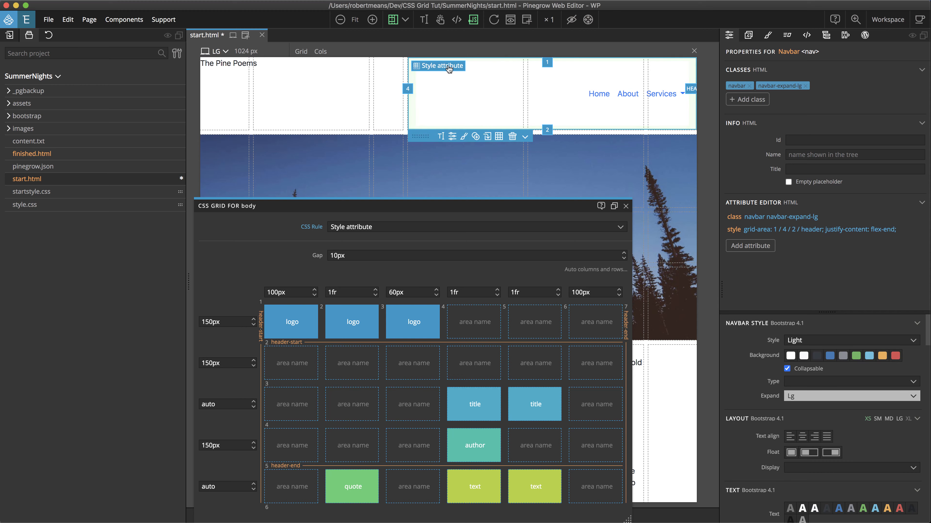
left_click(448, 68)
left_click(444, 148)
type("menu")
key("Return")
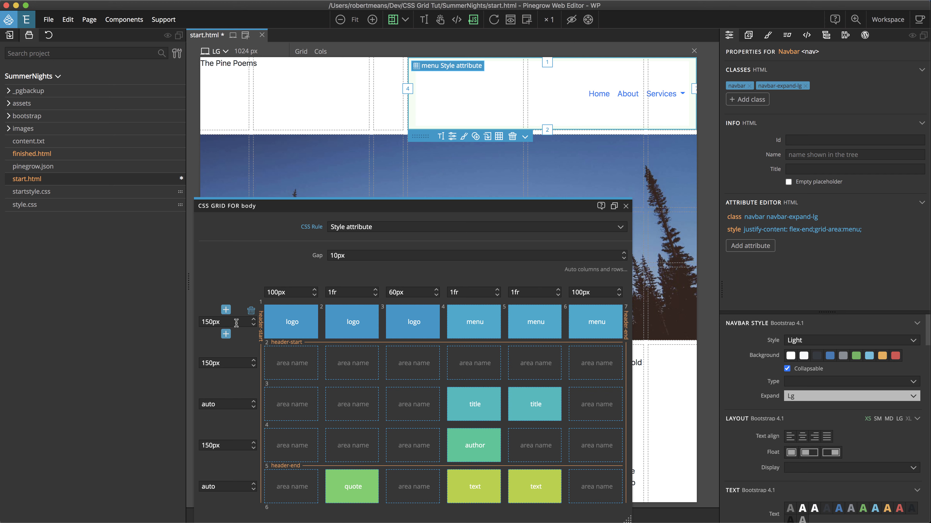
Set the height of the body grid's first row to 100px.
key("shift+Down")
key("shift+Down")
key("shift+Down")
key("shift+Down")
key("shift+Down")
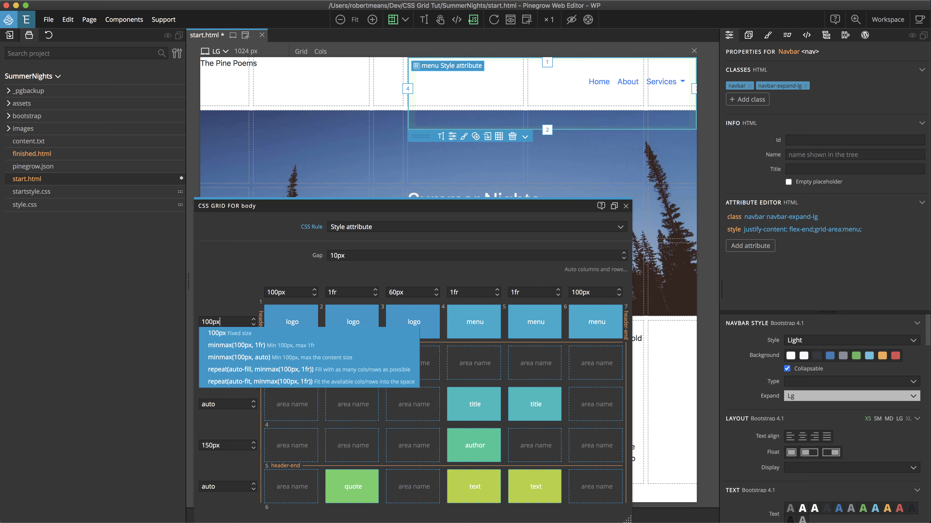
Try align-self center on the logo link in the top row and clear the setting again.
left_click(252, 73)
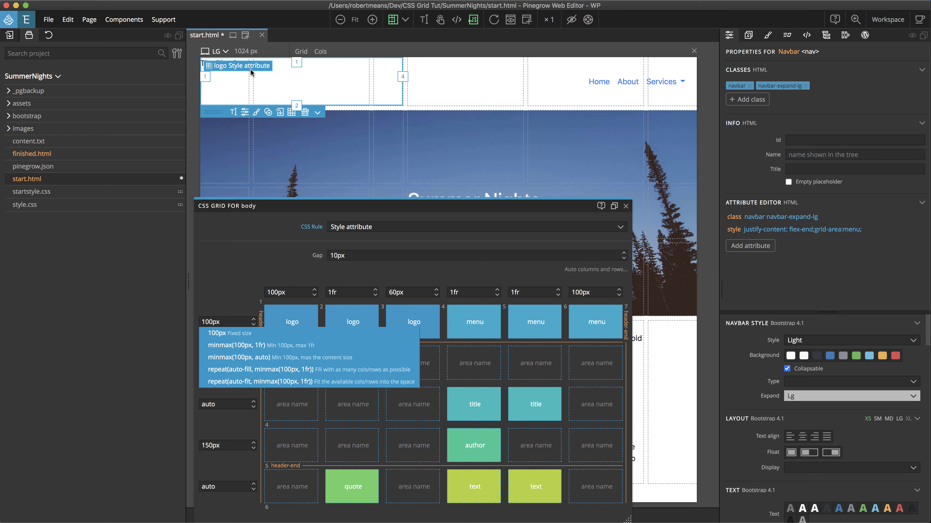
left_click(826, 35)
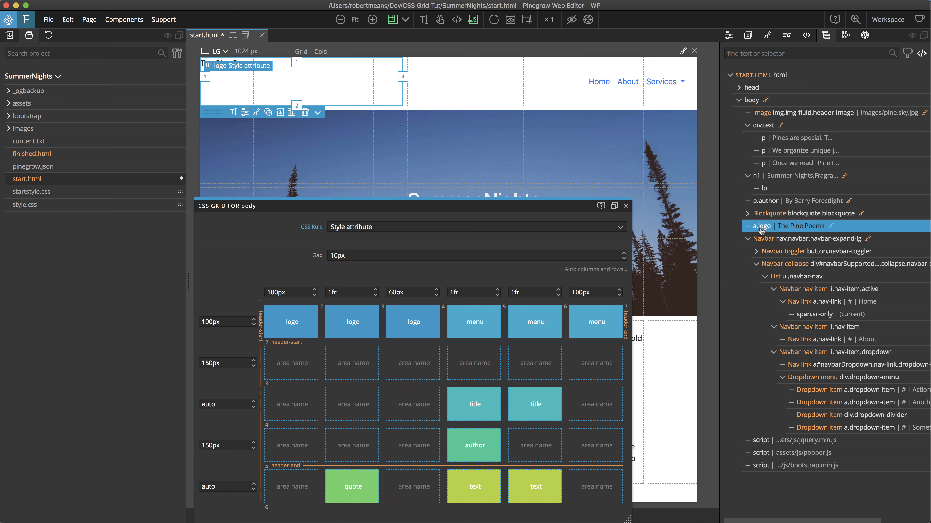
left_click(767, 36)
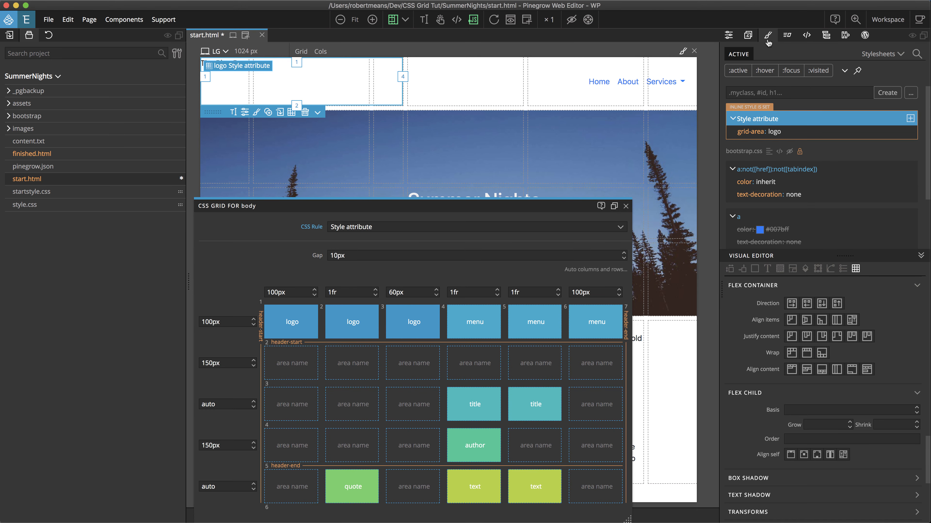
left_click(803, 455)
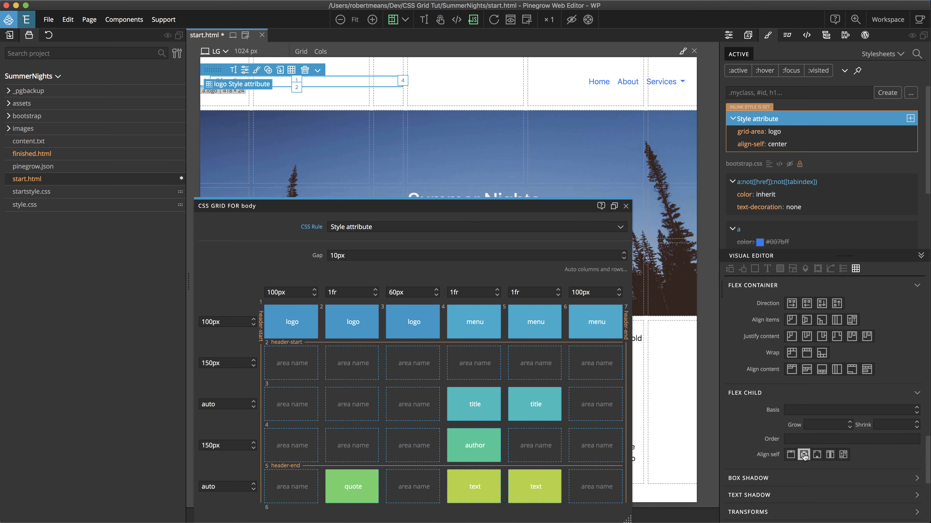
left_click(804, 455)
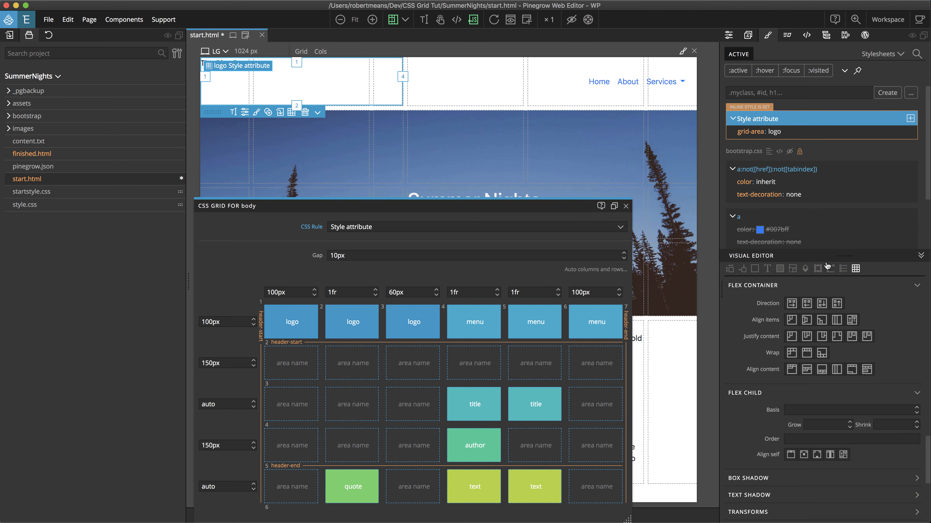
Center the logo link within its grid area with align-self and set its font to Lato at 2.2em.
left_click(855, 270)
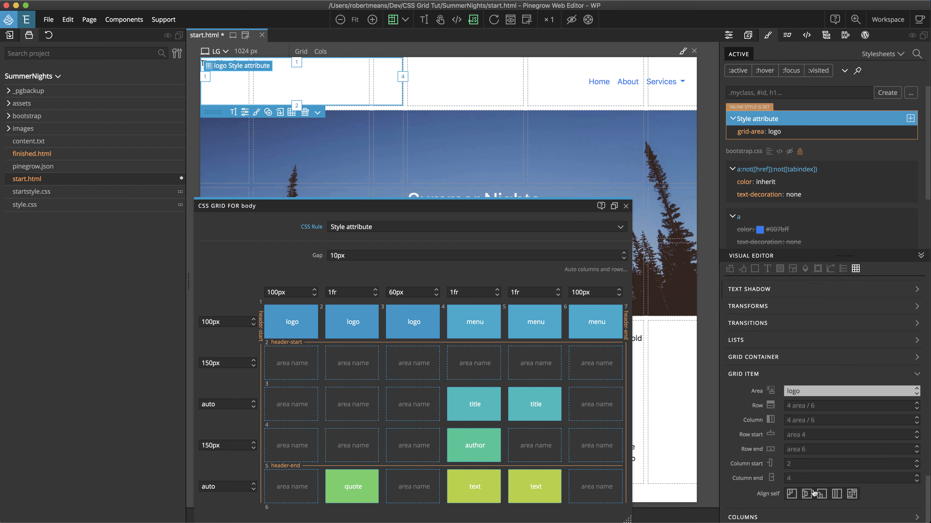
left_click(805, 495)
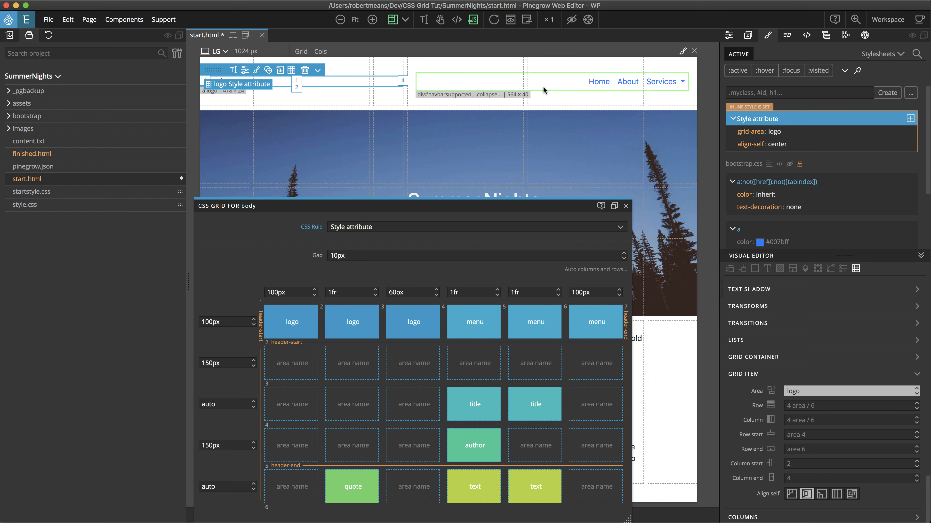
left_click(767, 270)
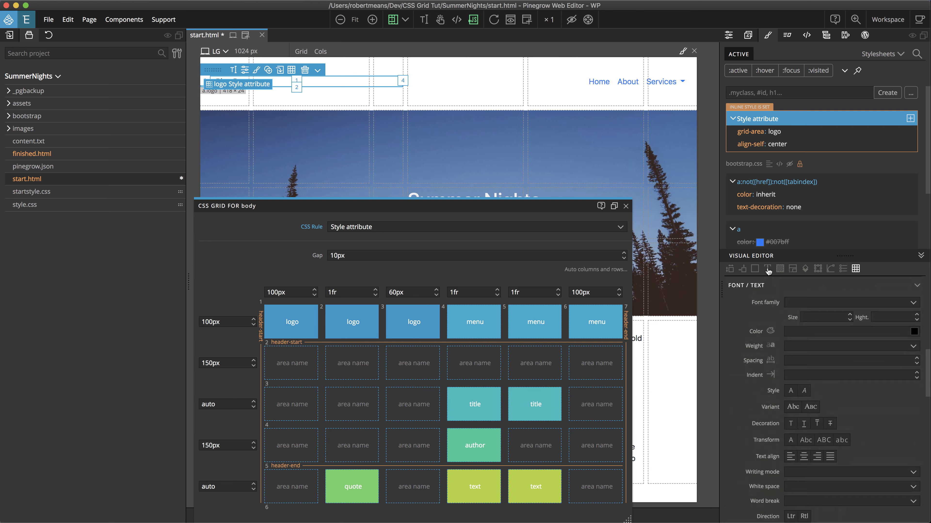
left_click(795, 304)
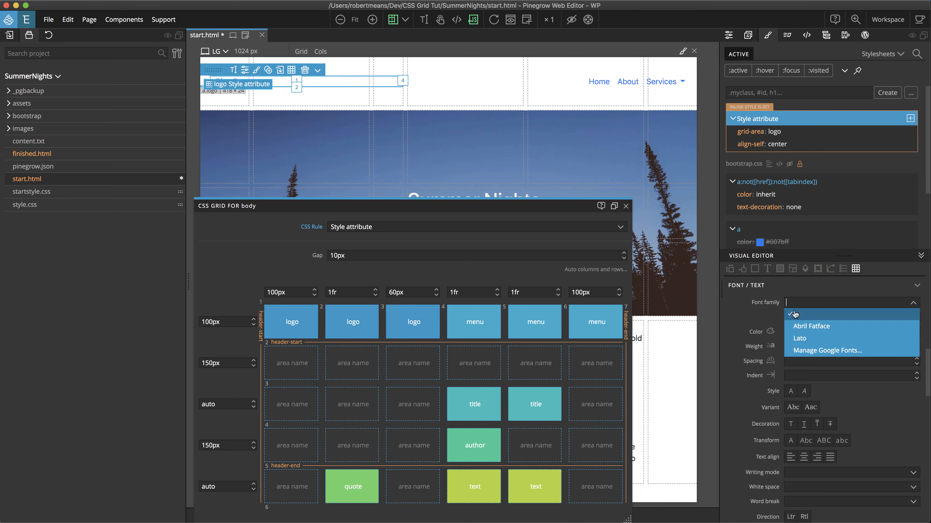
left_click(801, 338)
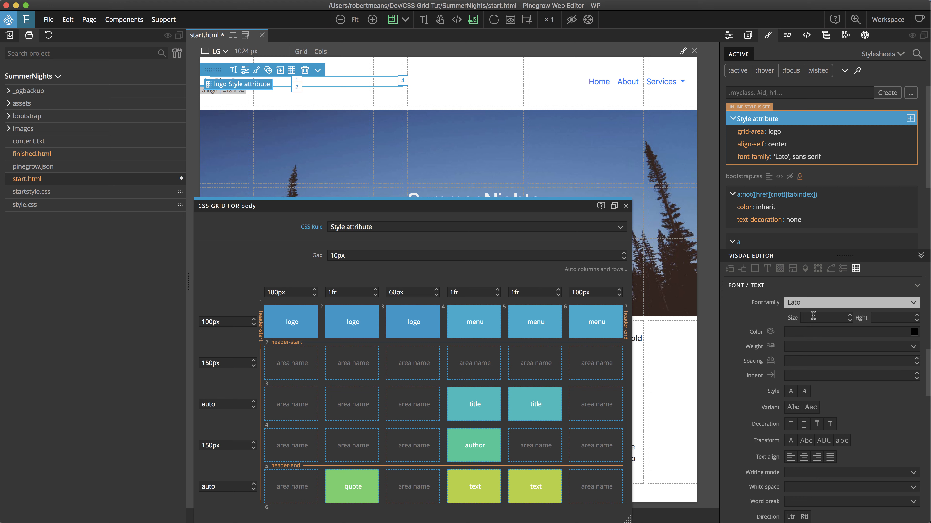
type("2.")
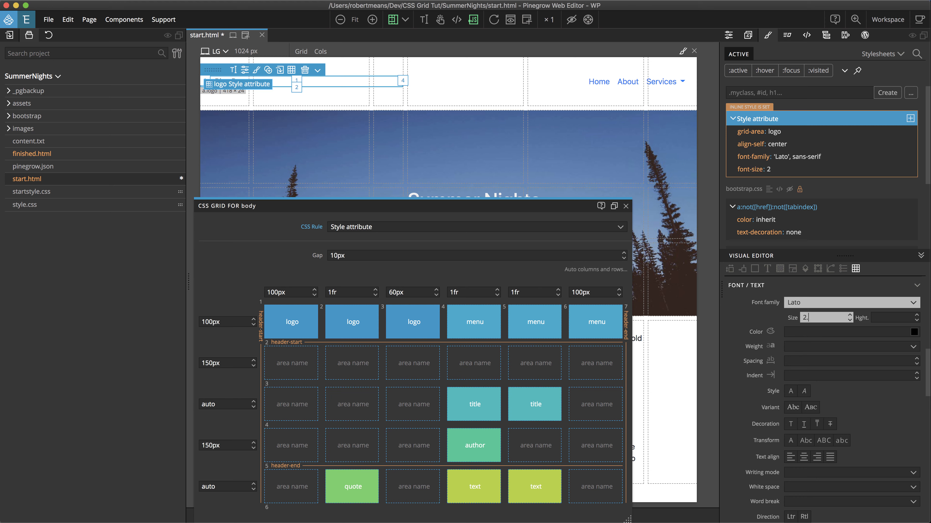
type("2em")
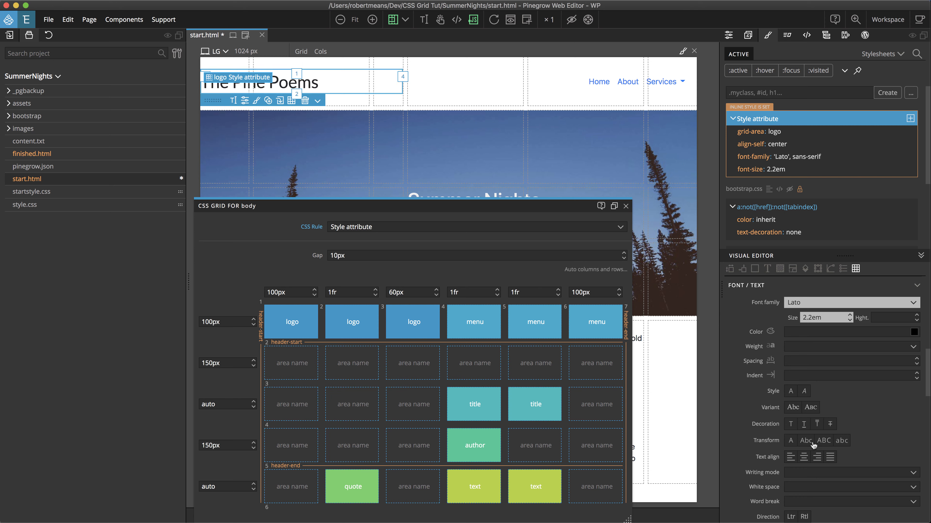
Transform the logo link's text to uppercase and set its color to #5b5b5b.
left_click(823, 441)
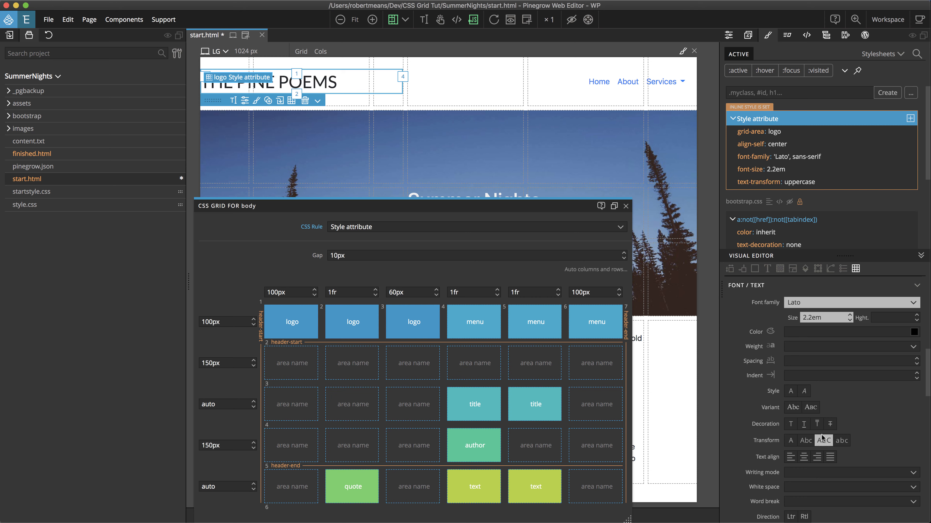
left_click(794, 331)
type("#5b5b5b")
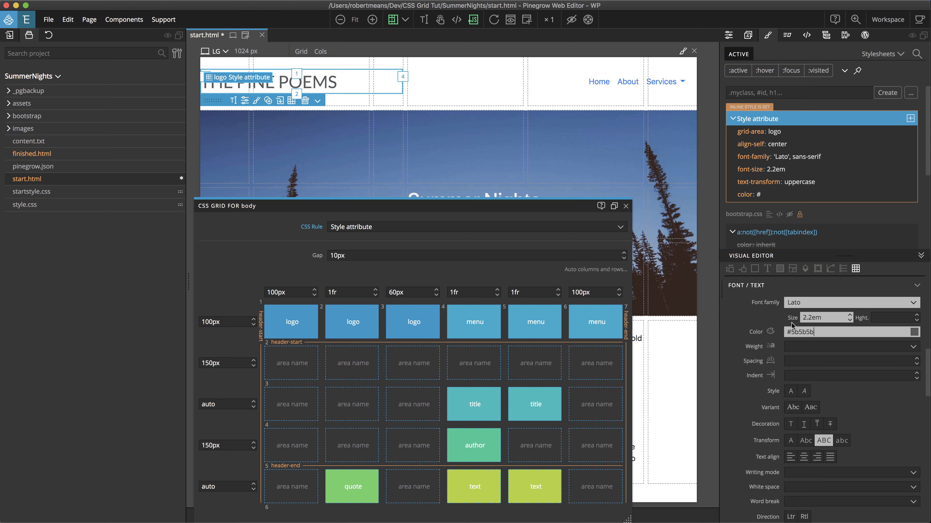
Give the logo link a left margin of 20px.
left_click(730, 269)
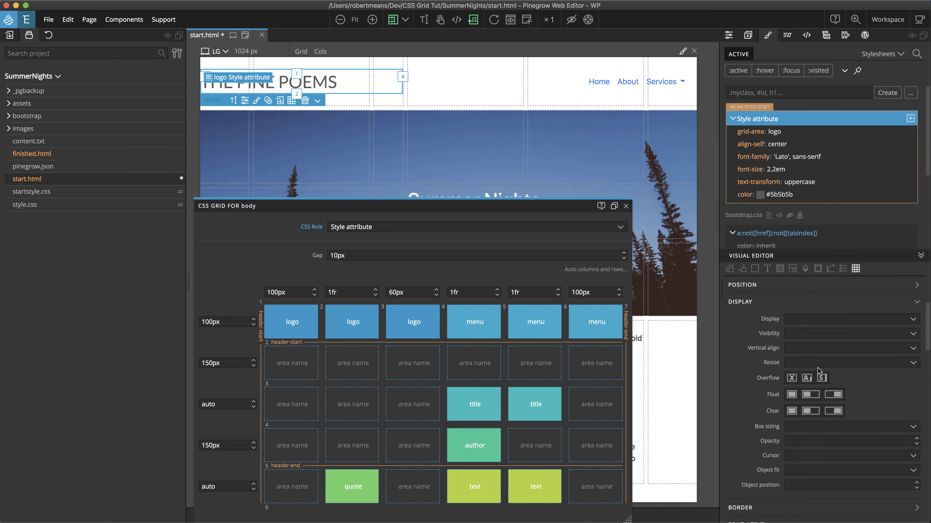
left_click(811, 412)
scroll(812, 412, "down", 3)
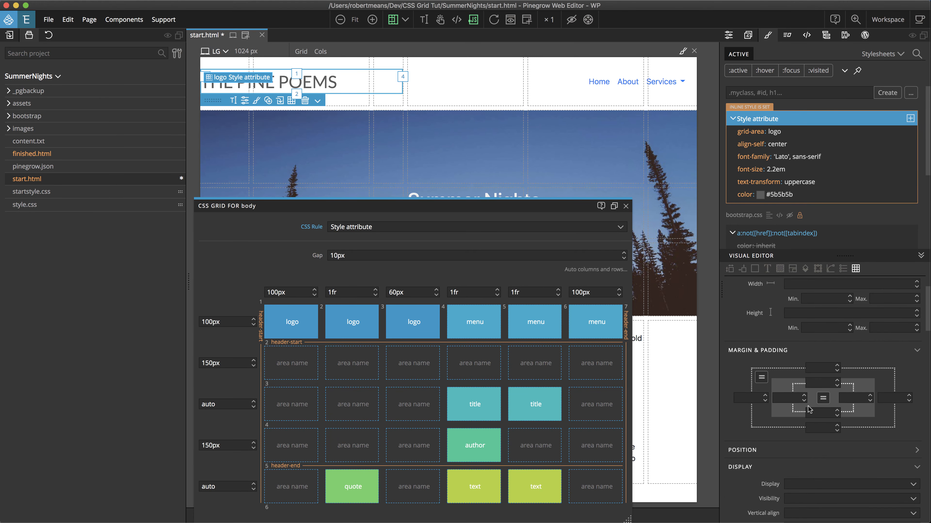
left_click(745, 399)
type("20px")
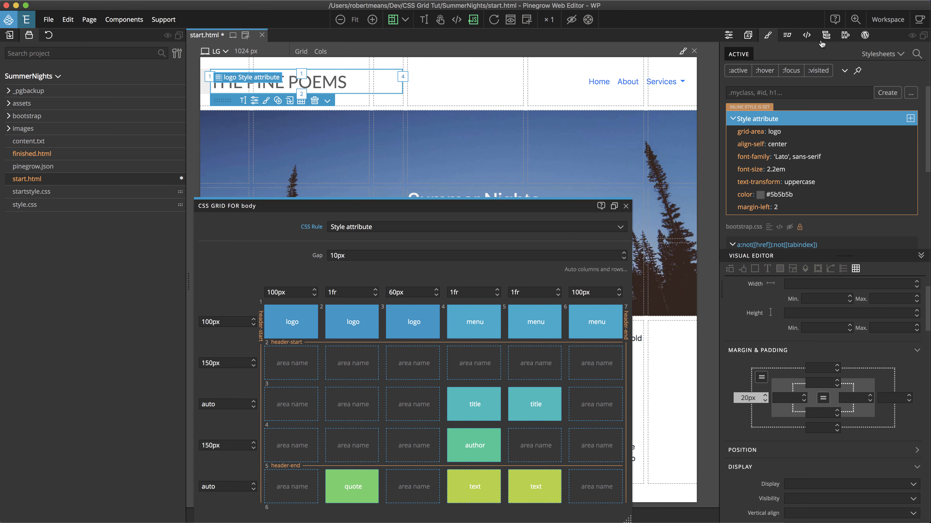
Create a .navbar-nav .nav-link rule in startstyle.css, using the Home nav link as the starting element.
left_click(826, 35)
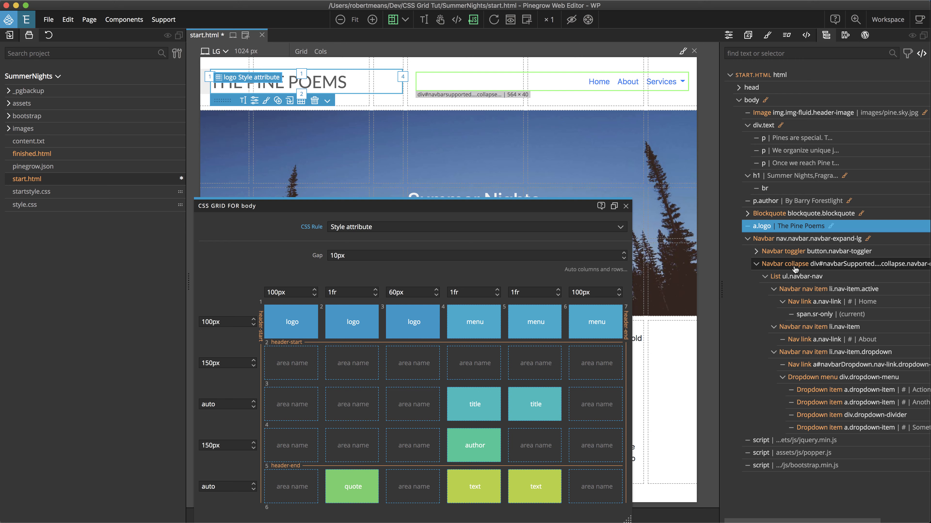
left_click(808, 293)
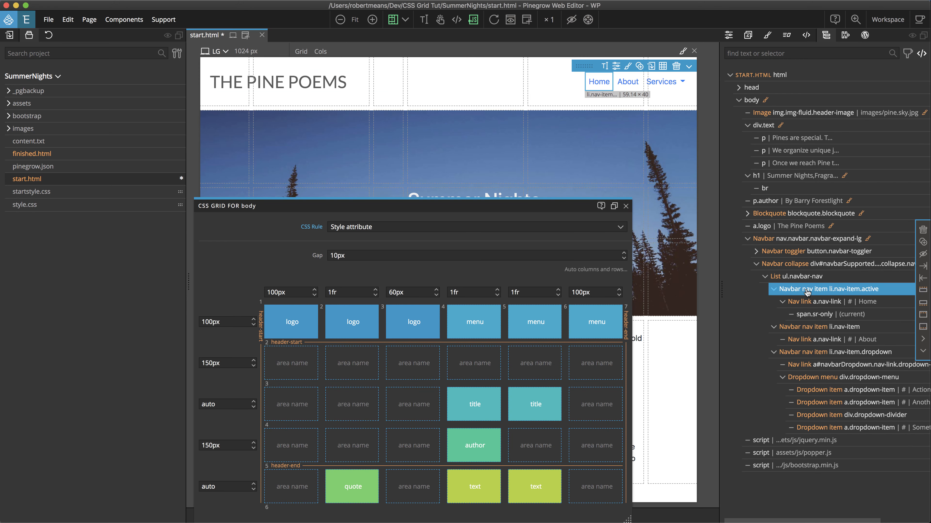
left_click(808, 304)
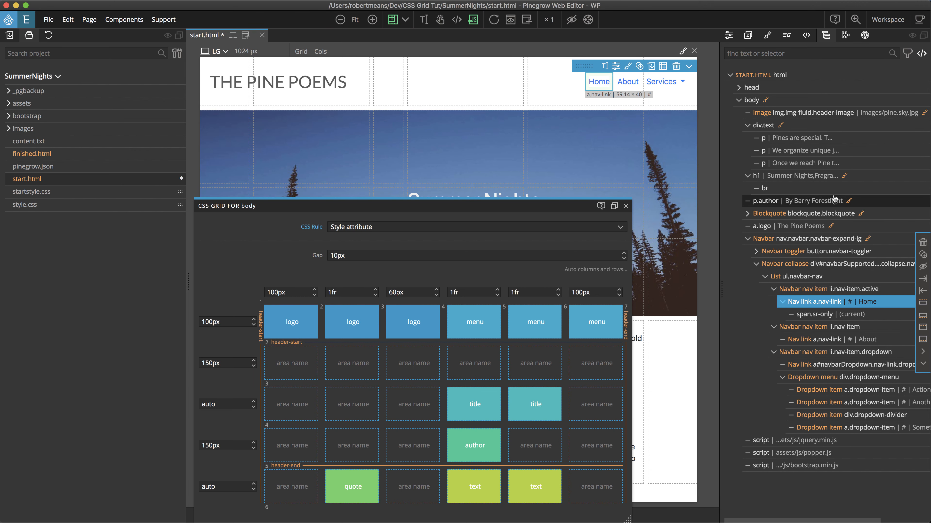
left_click(768, 37)
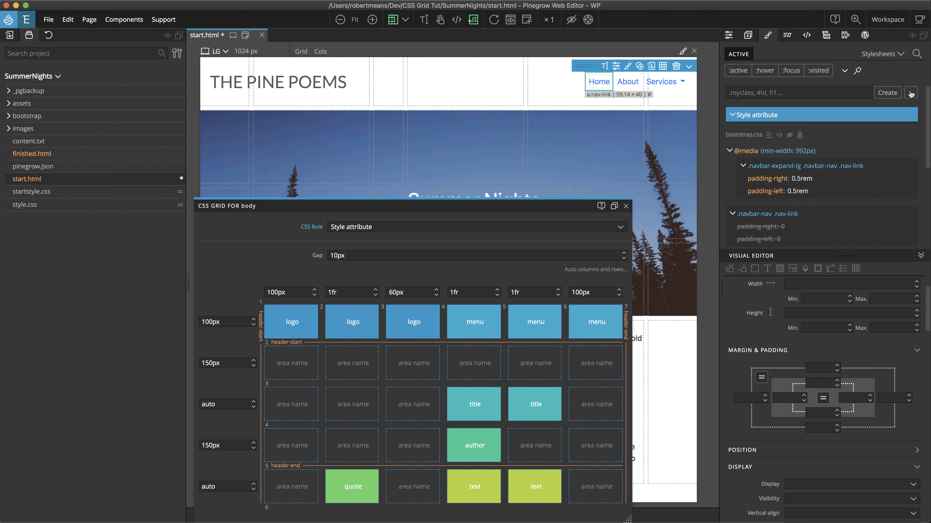
left_click(911, 93)
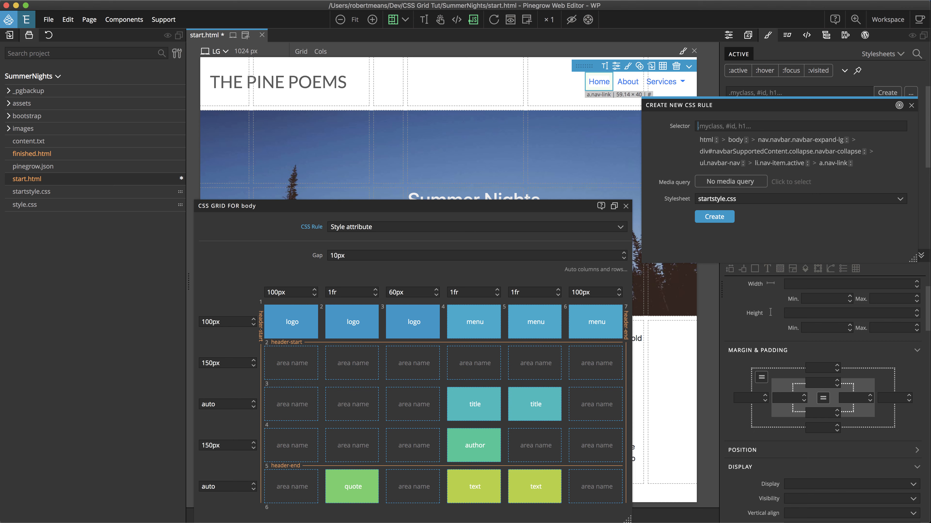
left_click(728, 165)
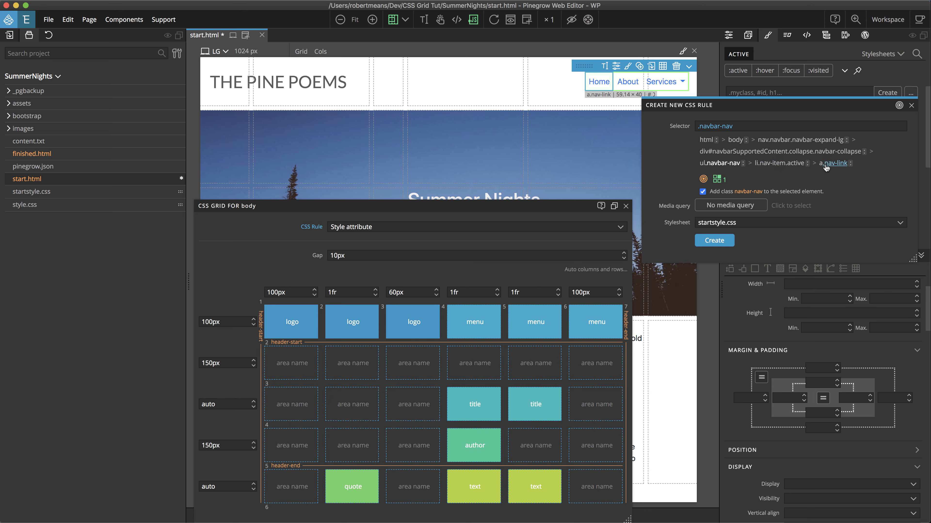
left_click(833, 163)
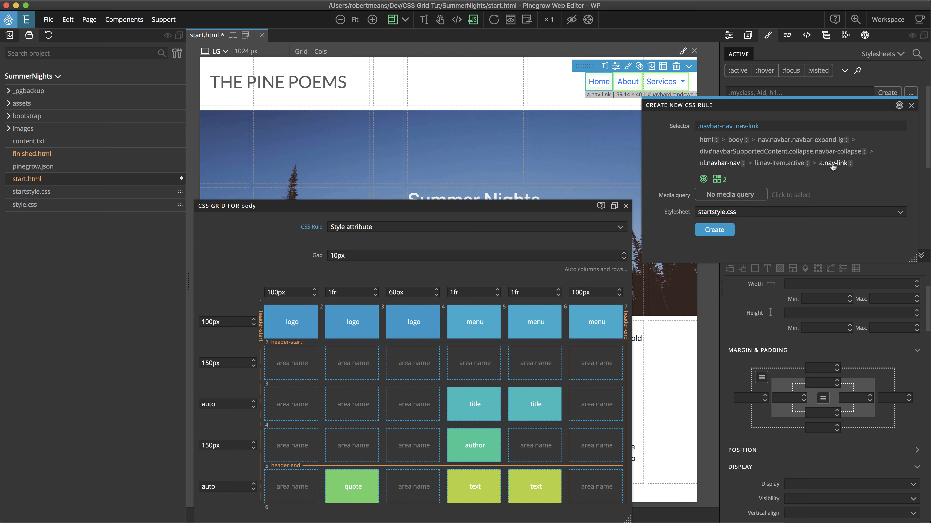
left_click(715, 230)
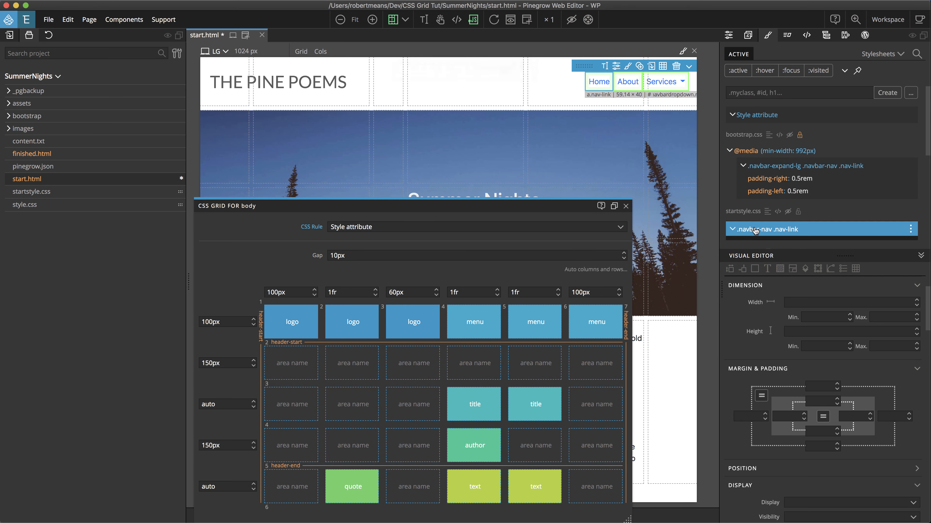
Set the .navbar-nav .nav-link rule's font family to Lato and its text color to #a5a5a5.
left_click(767, 270)
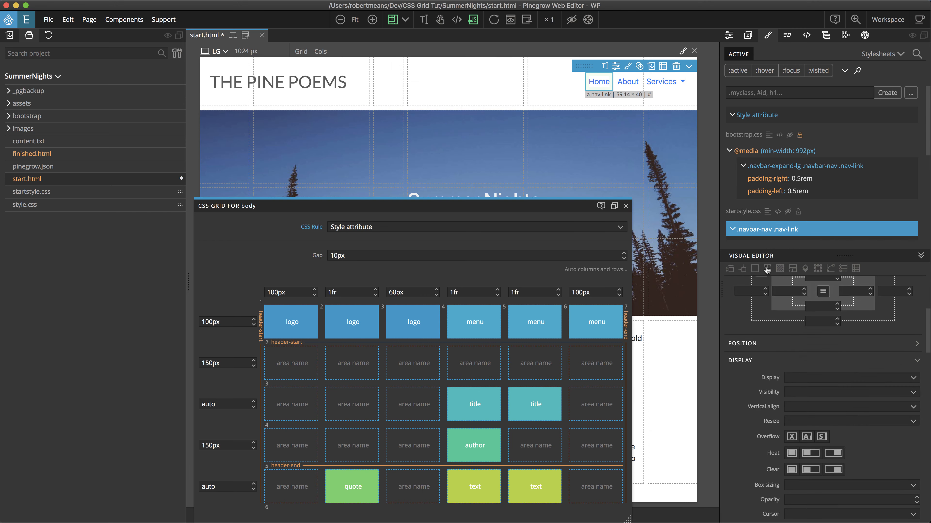
left_click(832, 303)
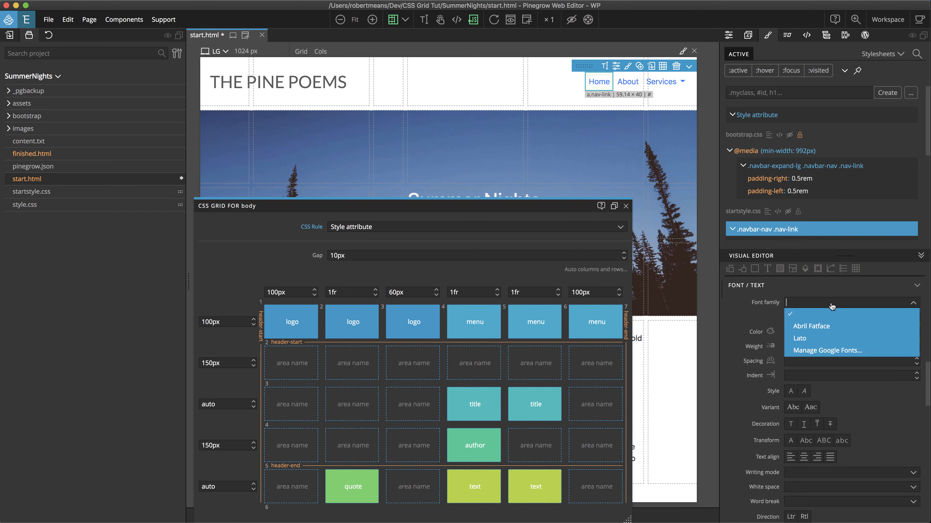
left_click(808, 339)
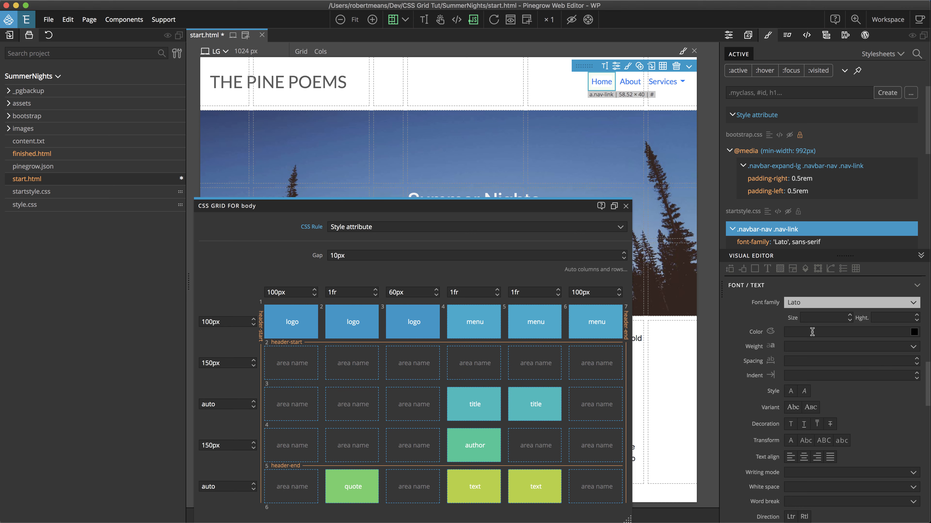
left_click(812, 332)
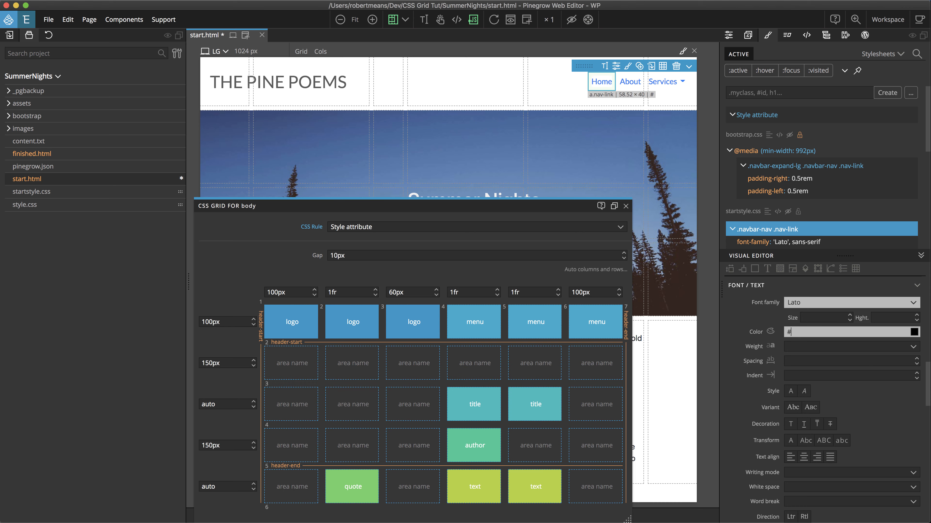
type("#a5a5a5")
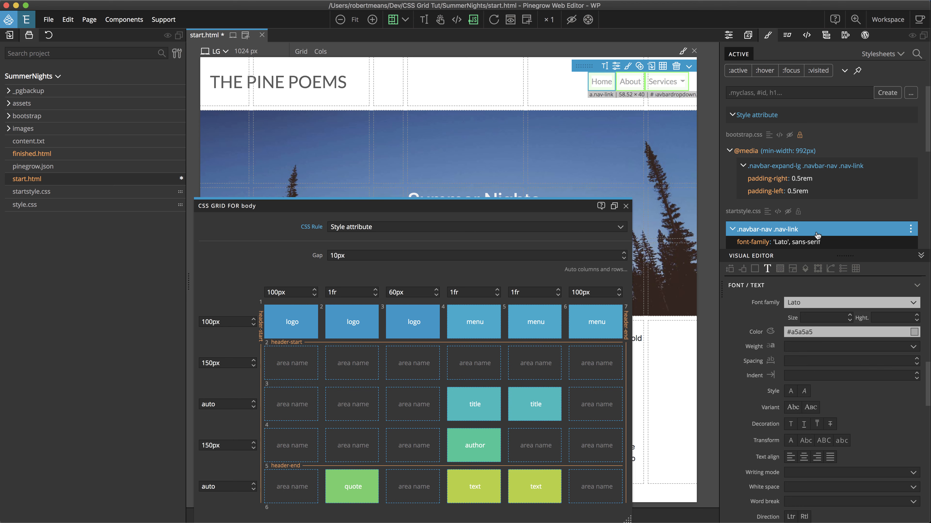
Create a .navbar-nav .nav-link:hover rule in startstyle.css and set its text color to #474747.
left_click(912, 92)
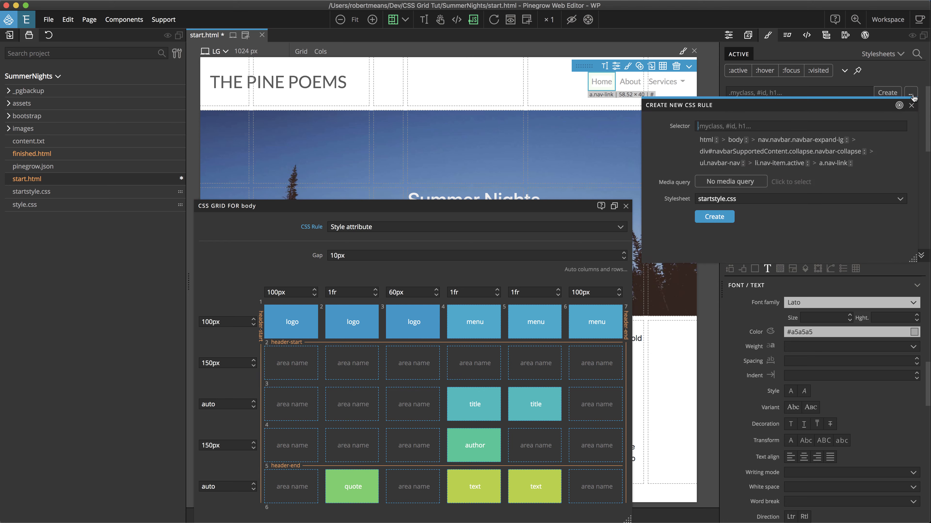
left_click(721, 163)
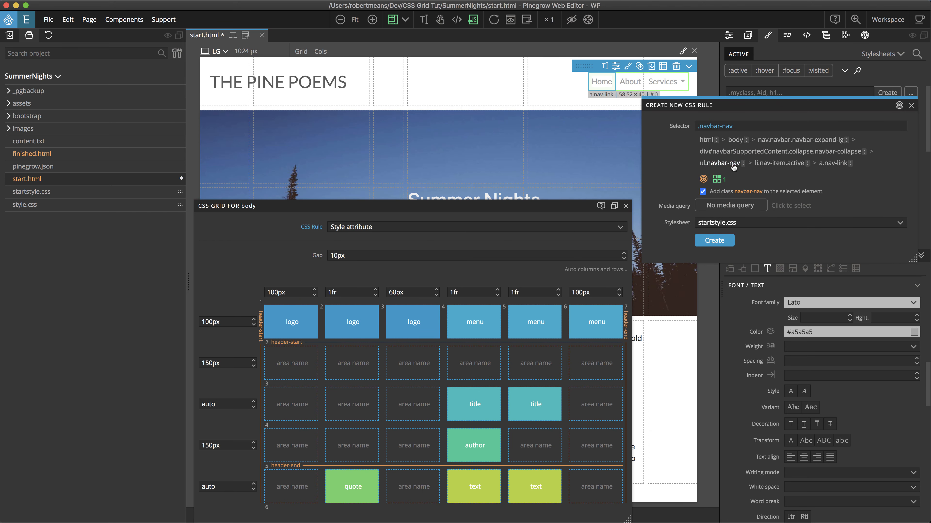
left_click(837, 163)
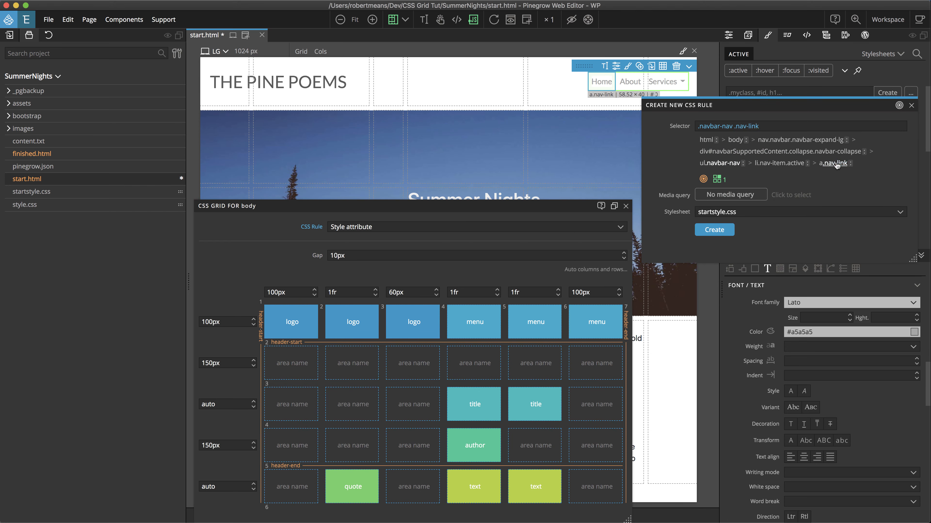
left_click(851, 164)
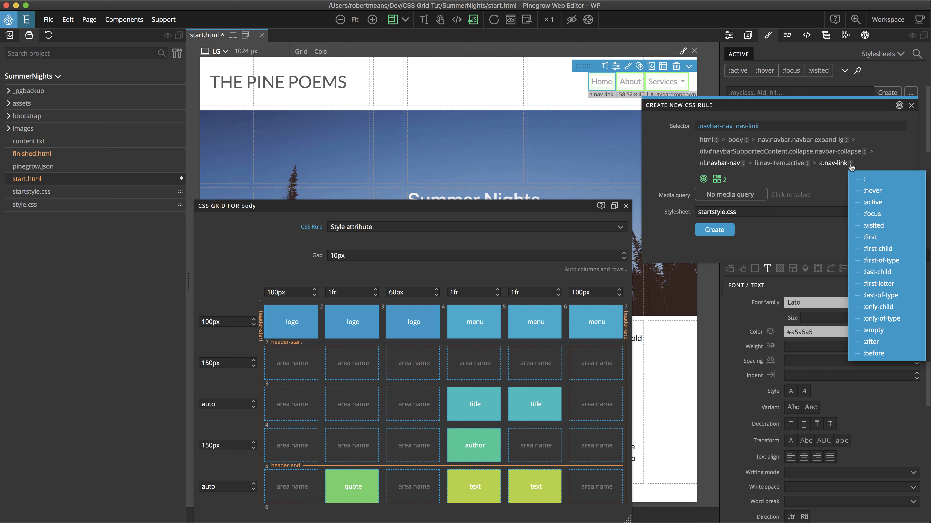
left_click(875, 194)
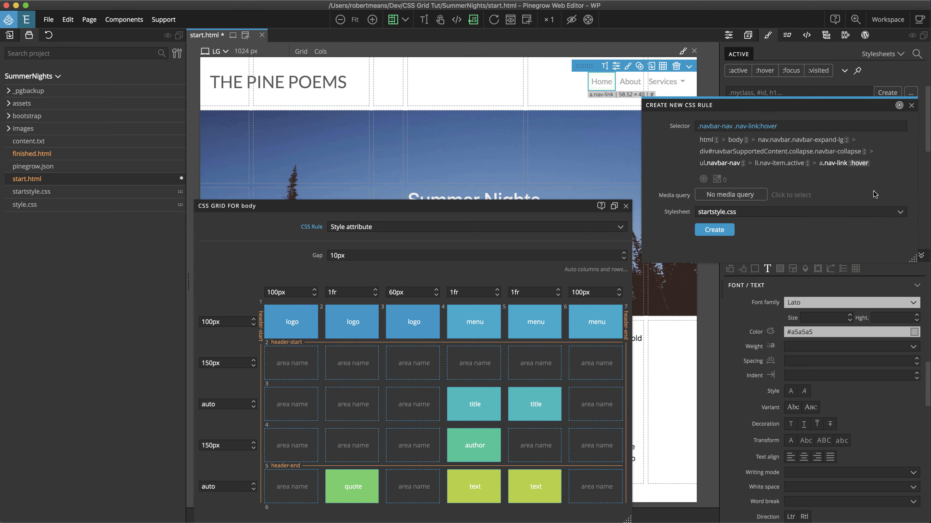
left_click(721, 228)
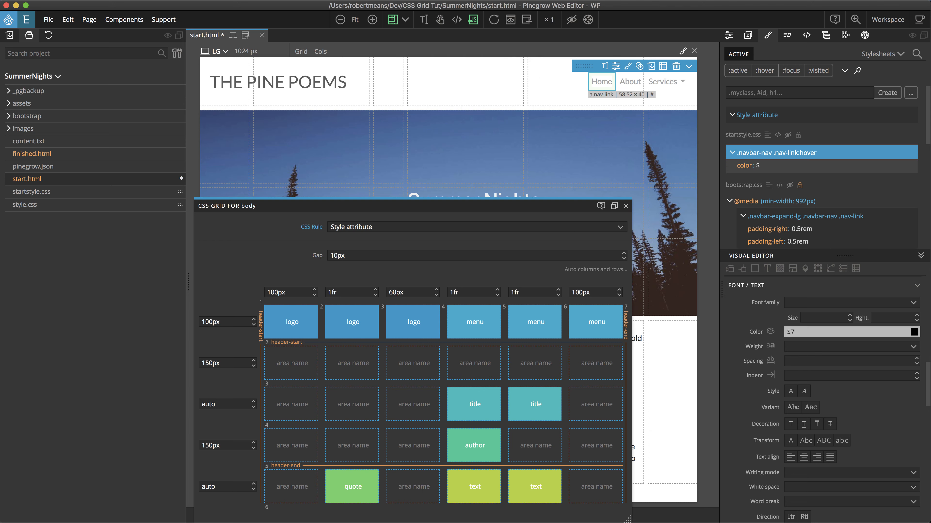
type("#474747")
Create a .navbar-nav .nav-link:active rule in startstyle.css, using the Home nav link as the starting element.
left_click(911, 93)
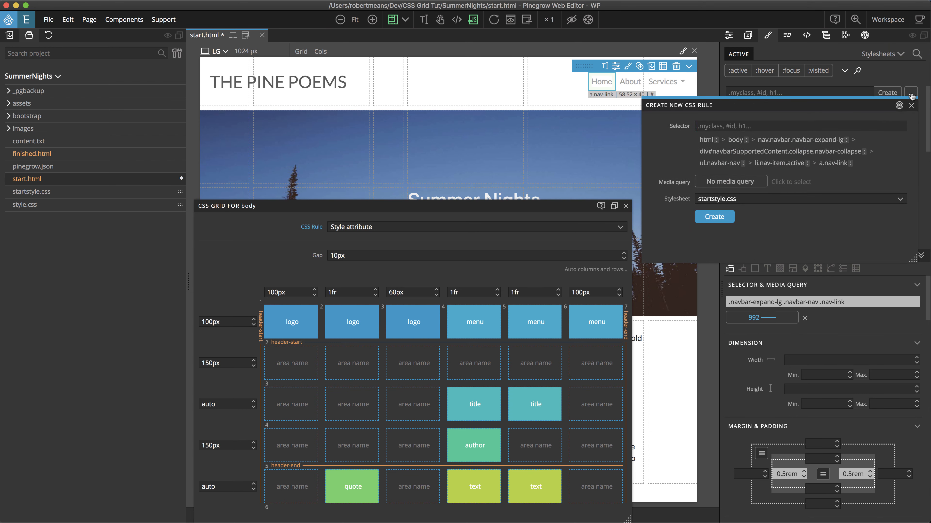
left_click(721, 164)
left_click(839, 164)
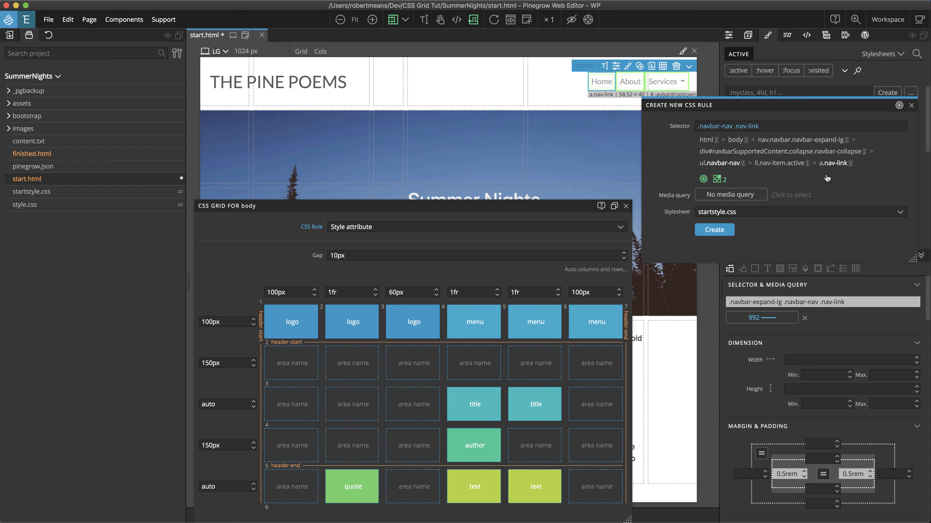
left_click(851, 163)
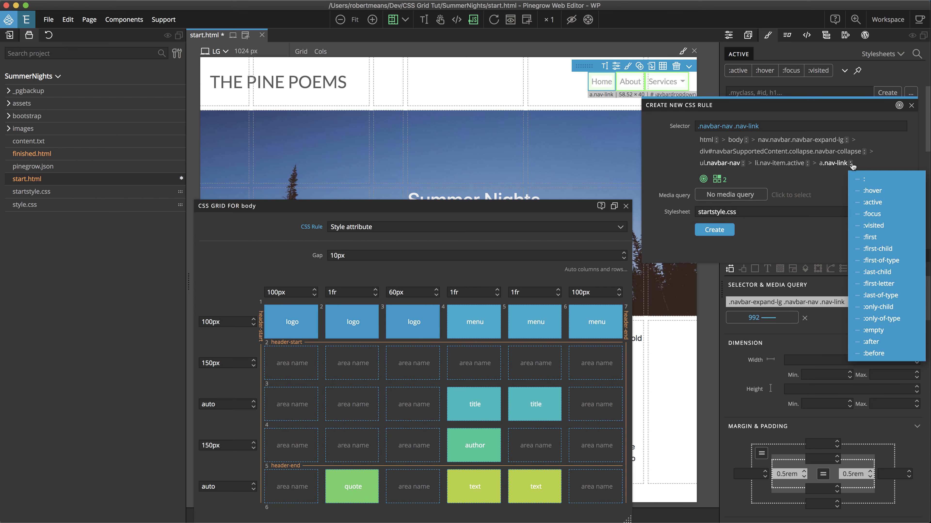
left_click(874, 203)
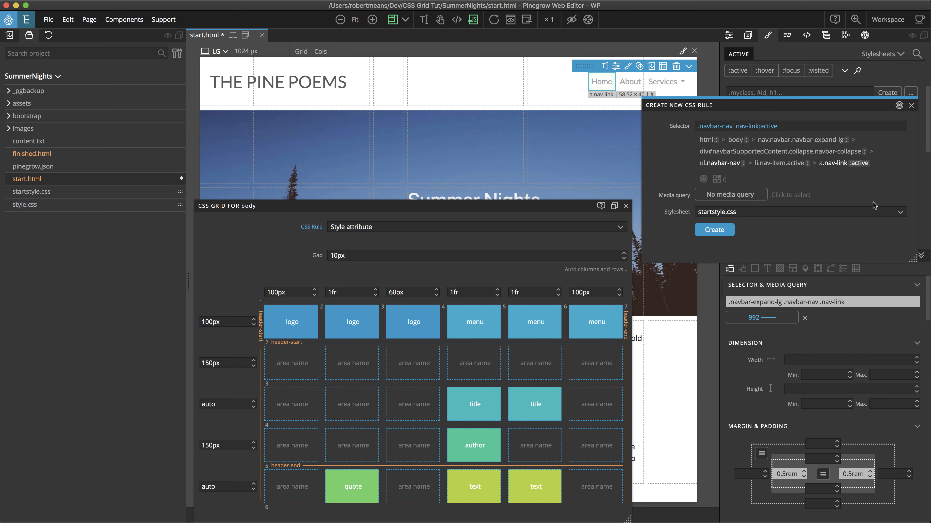
left_click(715, 231)
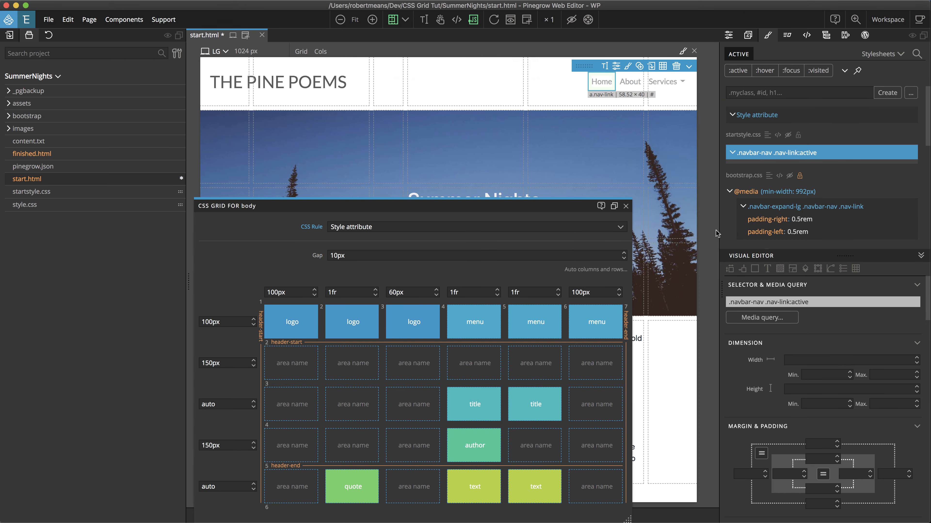
Set the .nav-link:active rule's text color to #1e1e1e, force the active state on the Home link and close the grid editor.
left_click(767, 268)
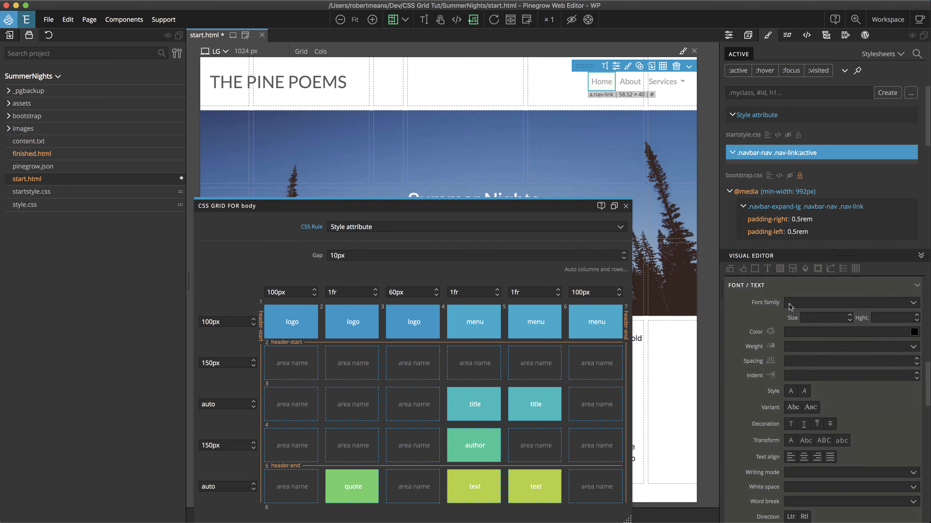
left_click(789, 332)
type("#1e1e1e")
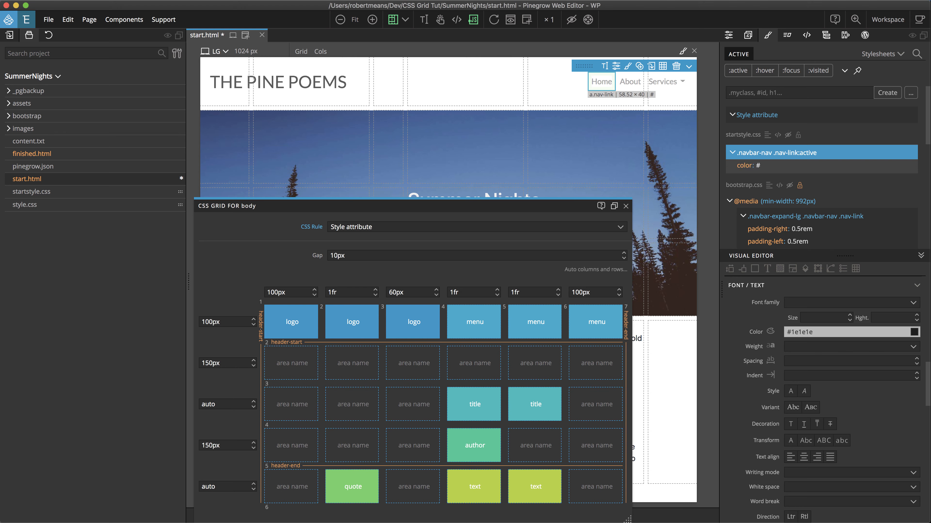
left_click(738, 72)
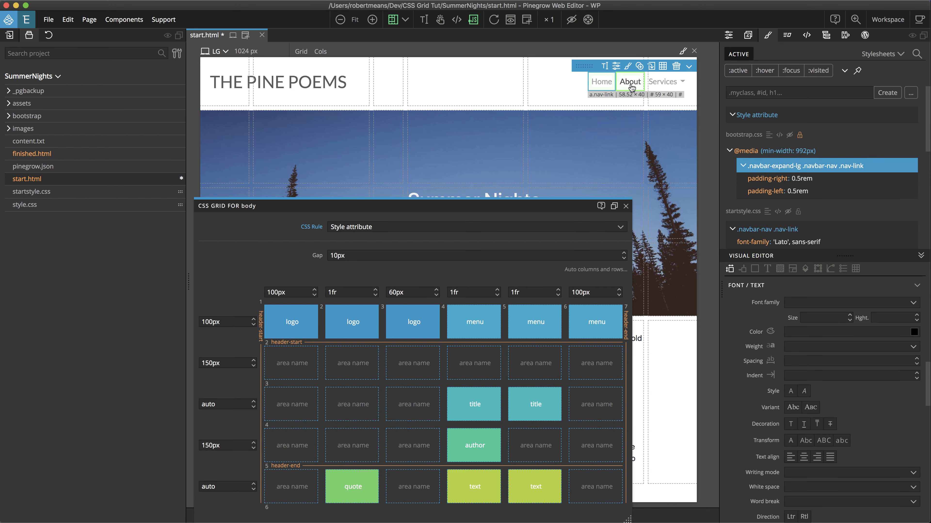
left_click(739, 72)
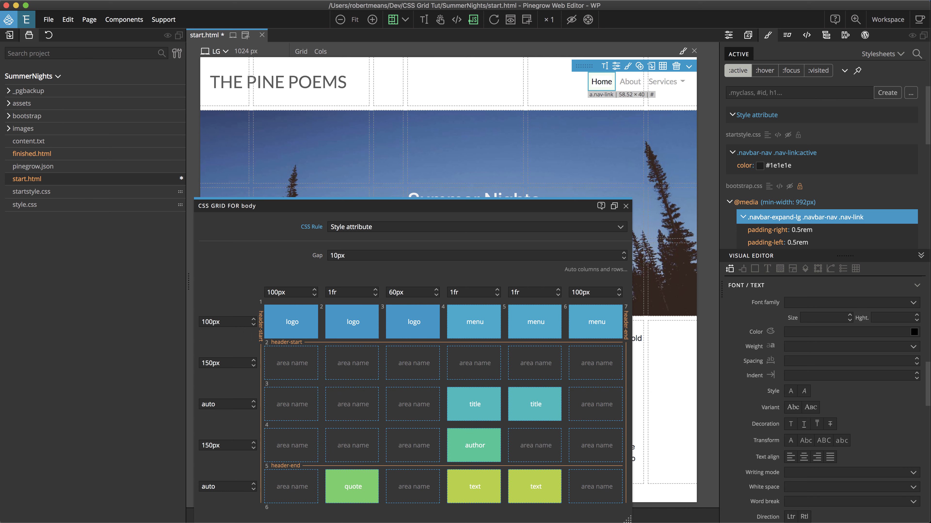
left_click(625, 206)
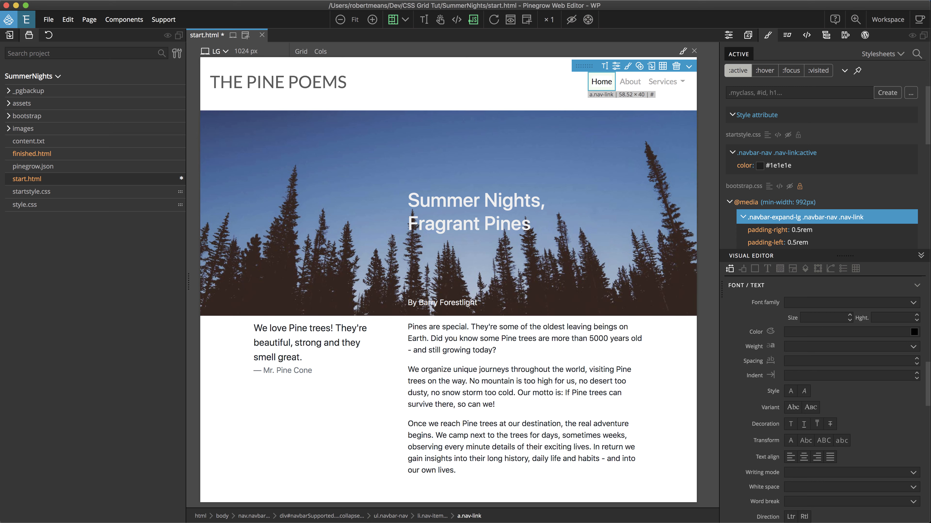
Select the body element and set its font family to Georgia in the style attribute.
left_click(826, 35)
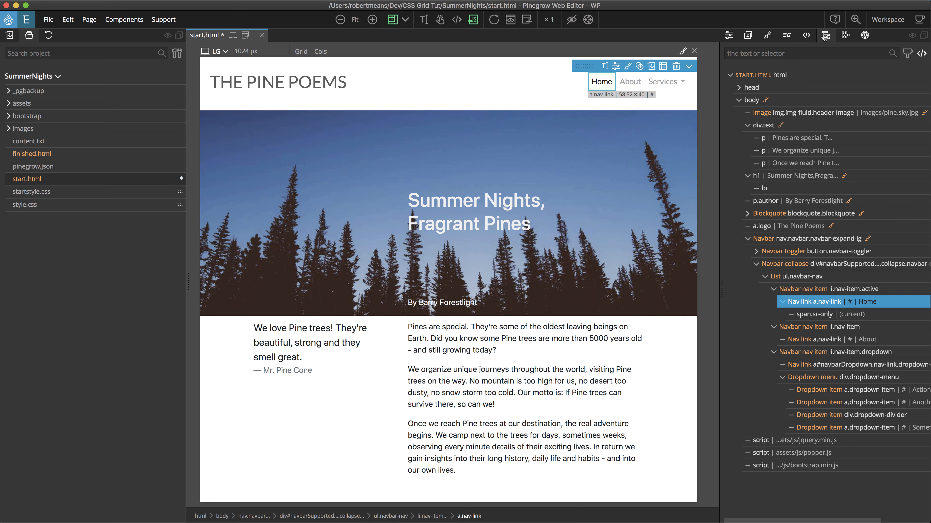
left_click(750, 100)
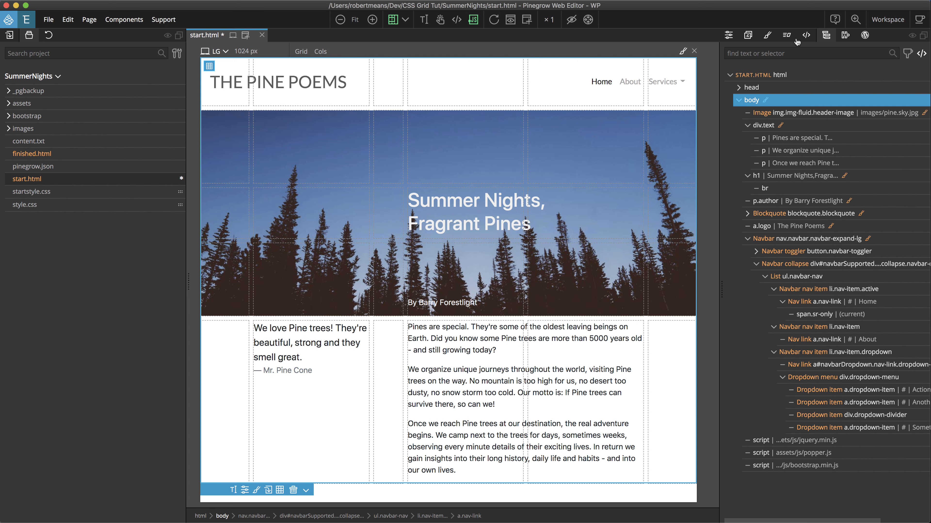
left_click(767, 35)
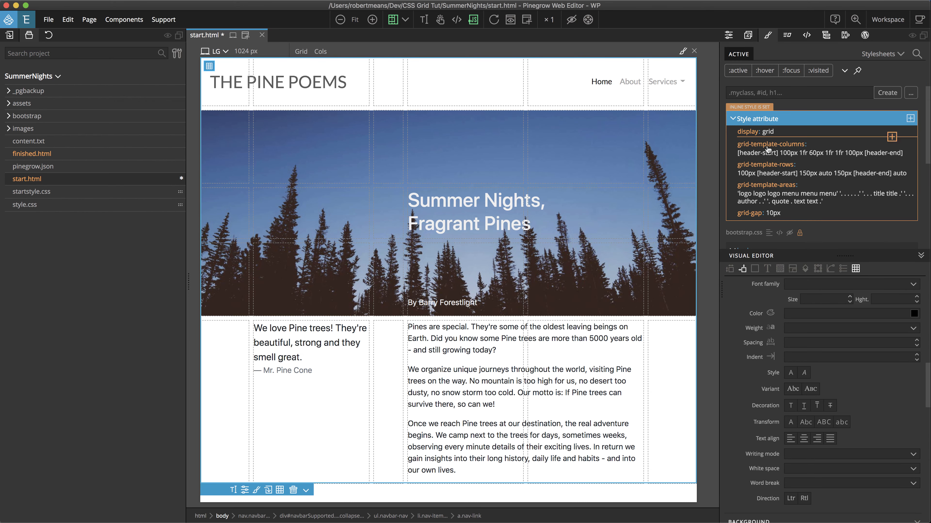
left_click(768, 270)
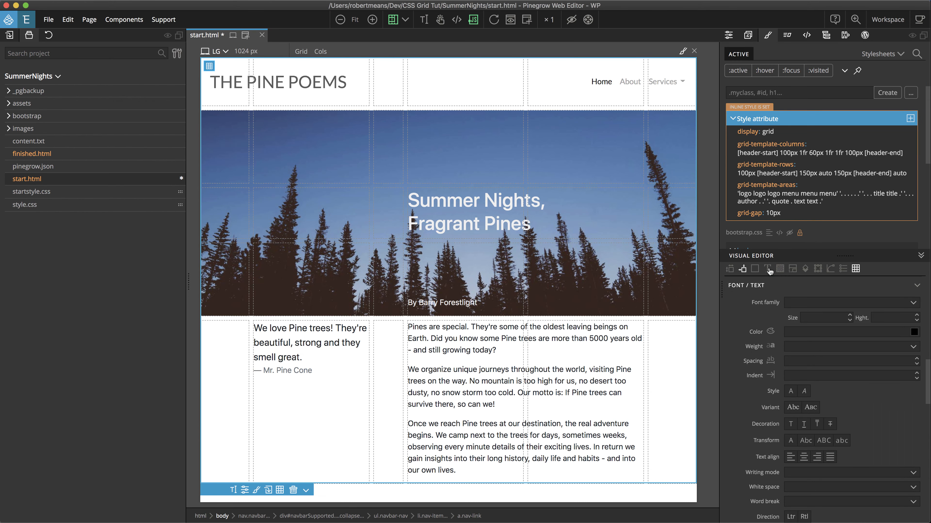
left_click(804, 302)
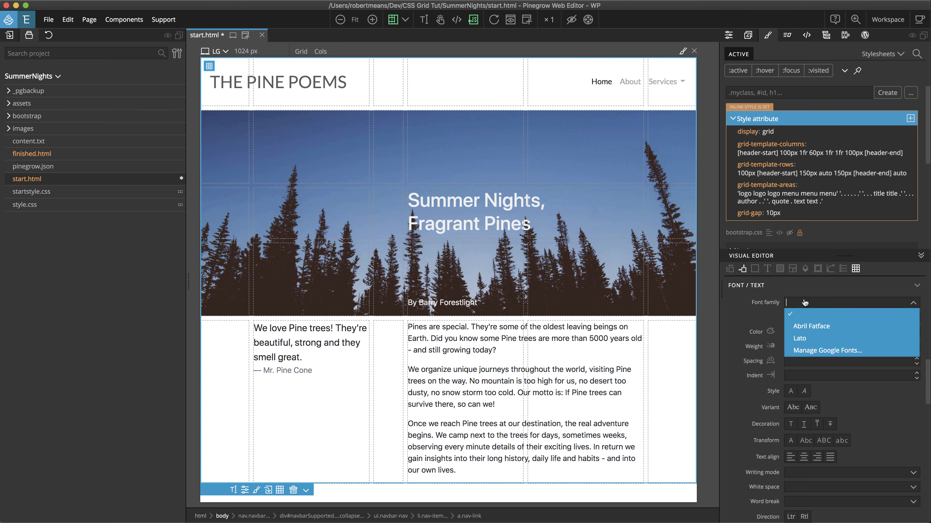
type("Georgia")
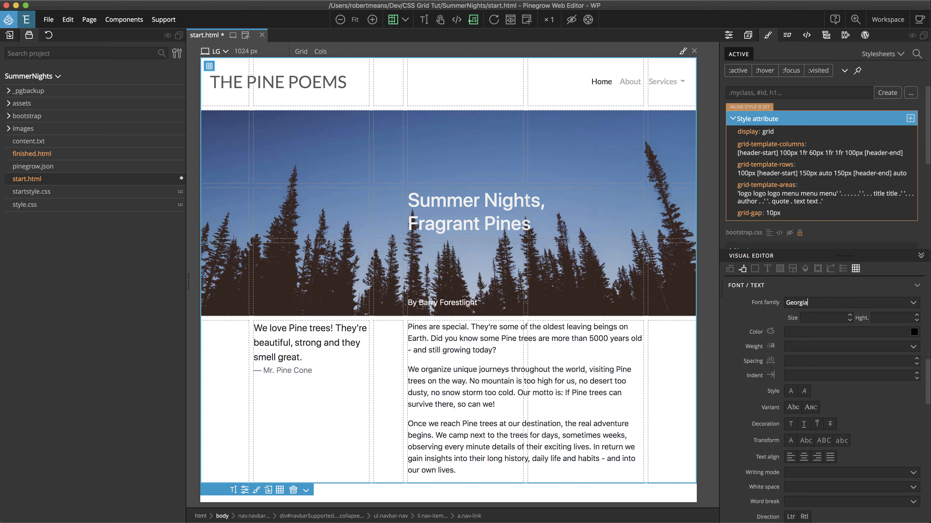
key("Return")
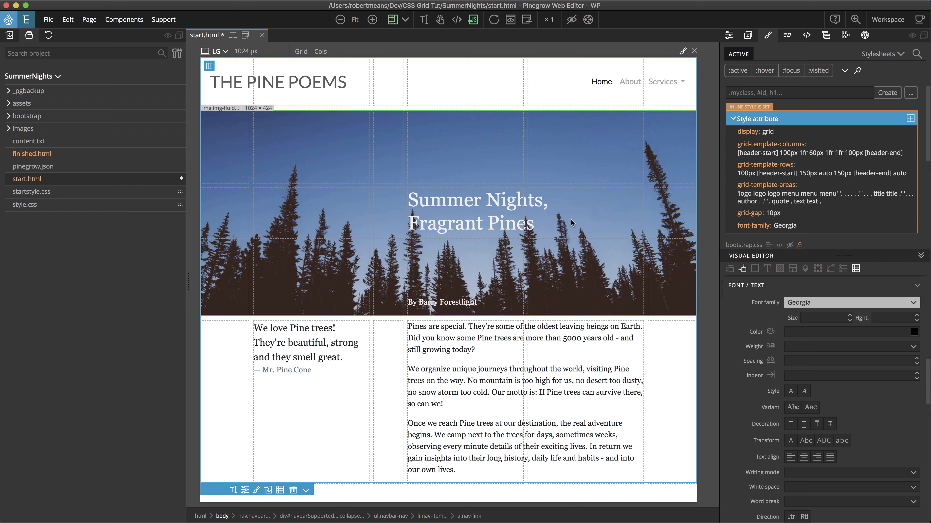
Try an extra line break between the two lines of the "Summer Nights, Fragrant Pines" heading and remove it again.
left_click(545, 202)
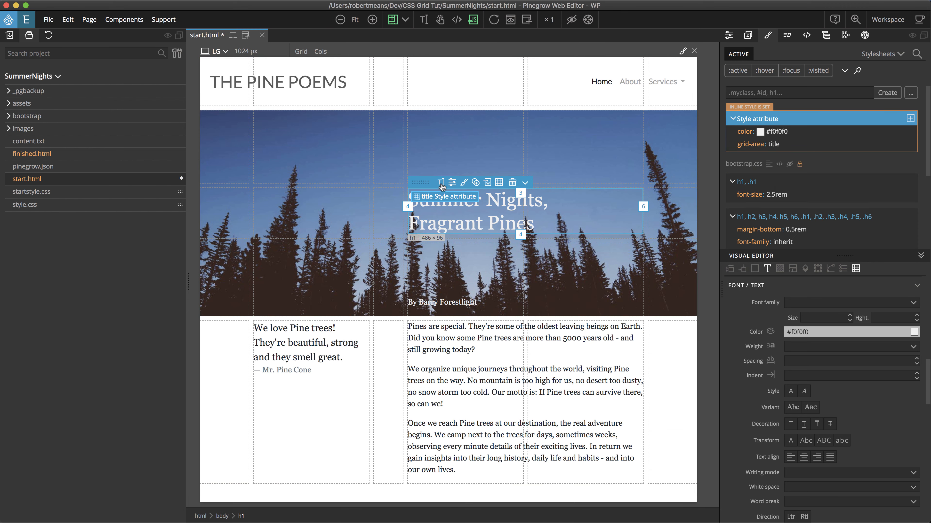
left_click(441, 182)
left_click(552, 208)
left_click(544, 204)
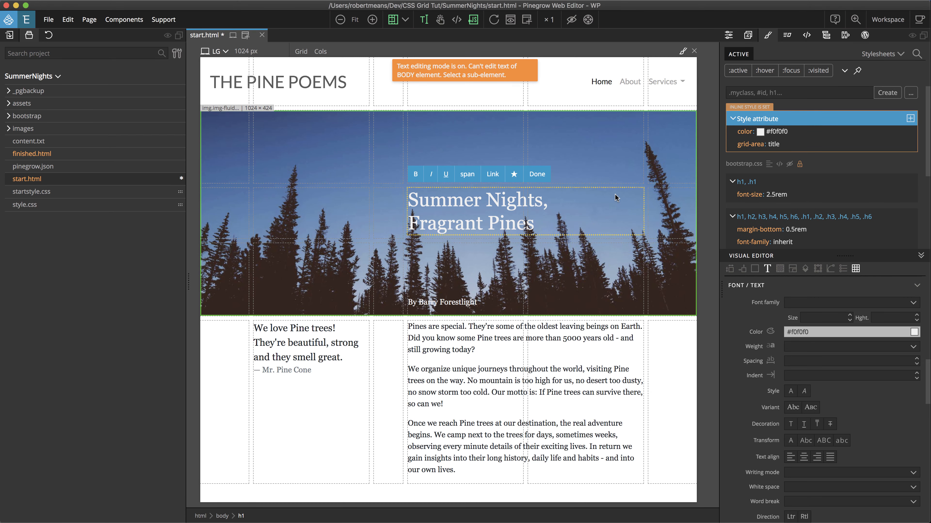
key("Right")
key("Return")
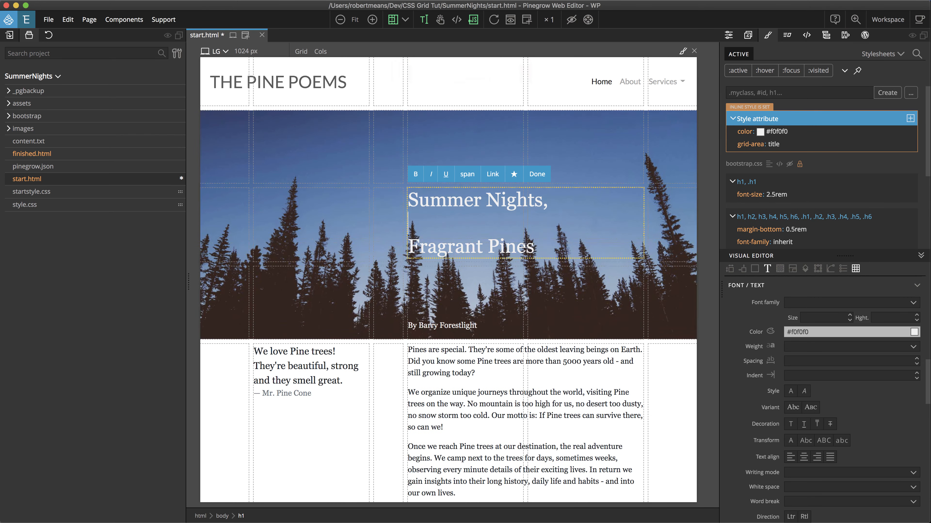
key("Down")
type("=")
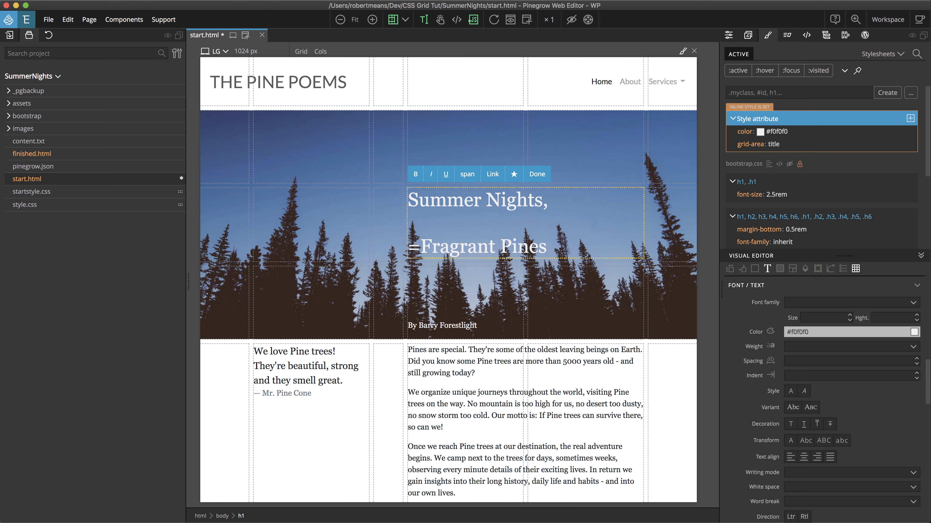
key("BackSpace")
key("BackSpace")
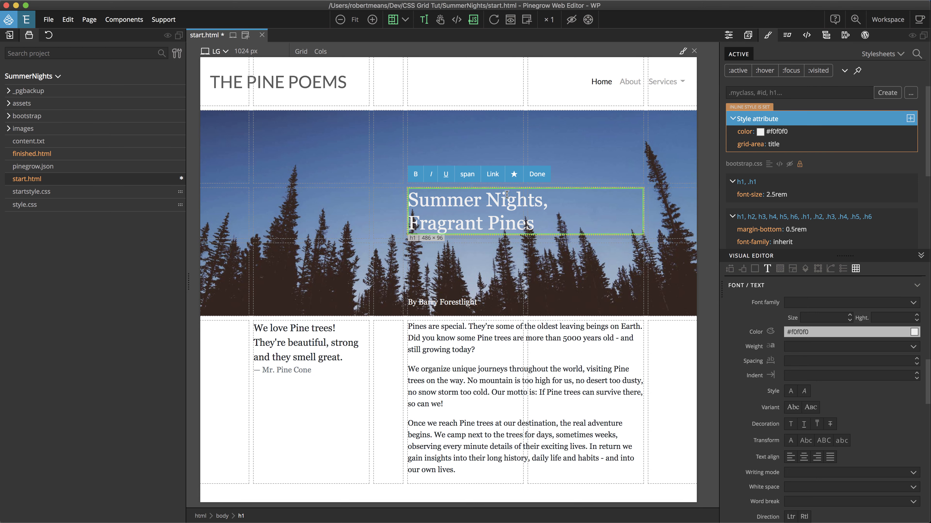
left_click(537, 174)
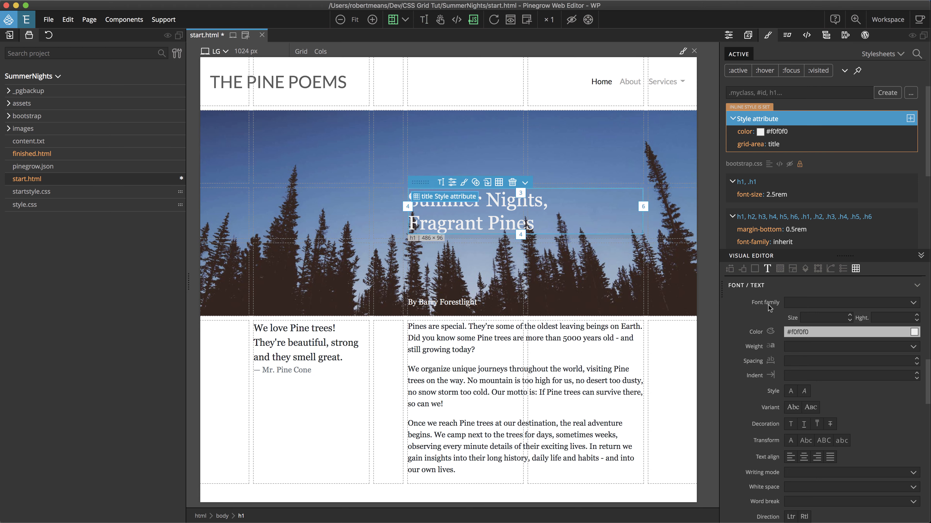
Set the h1 heading's font family to Abril Fatface and its font size to 4em.
left_click(796, 307)
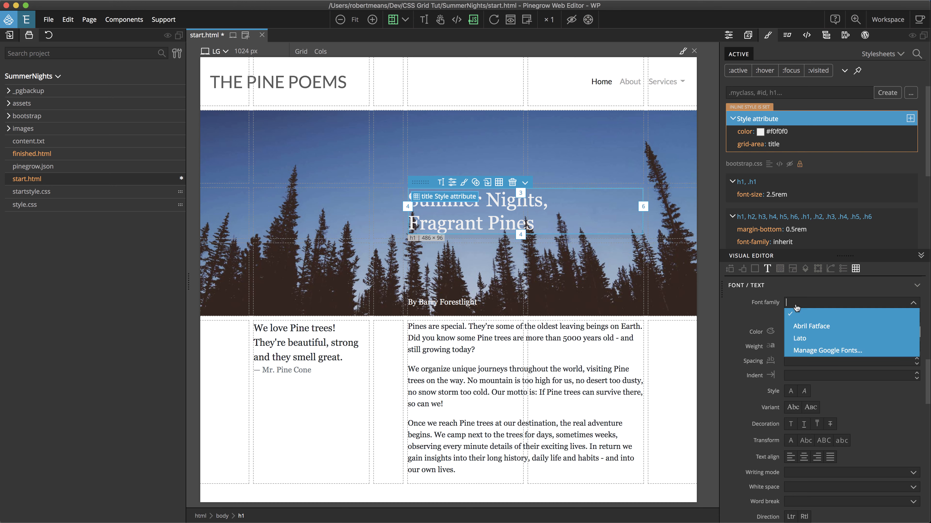
left_click(808, 327)
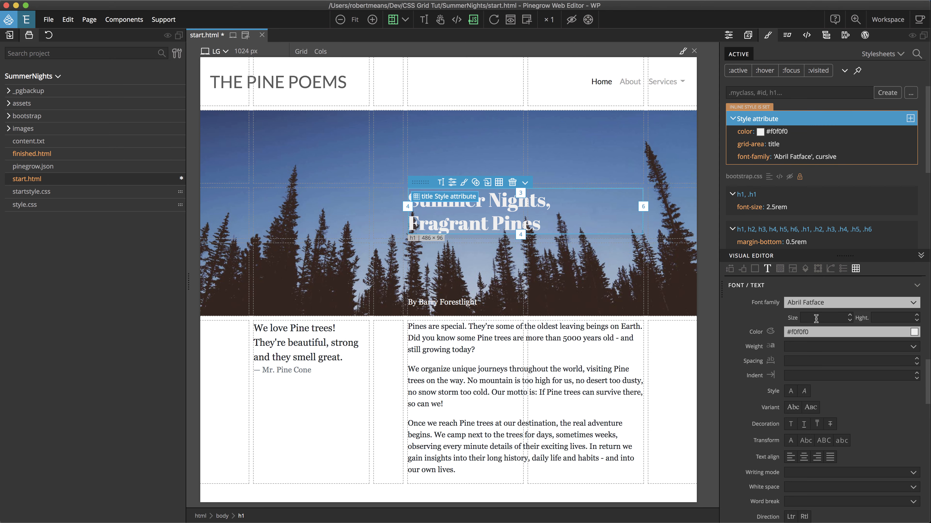
type("4em")
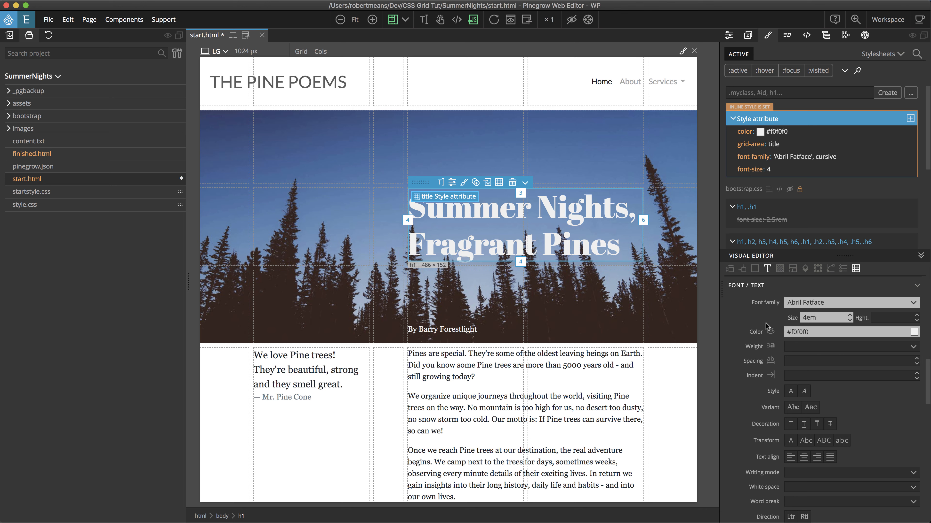
Open the heading's parent grid for editing and set the second column's width to 2fr.
left_click(441, 199)
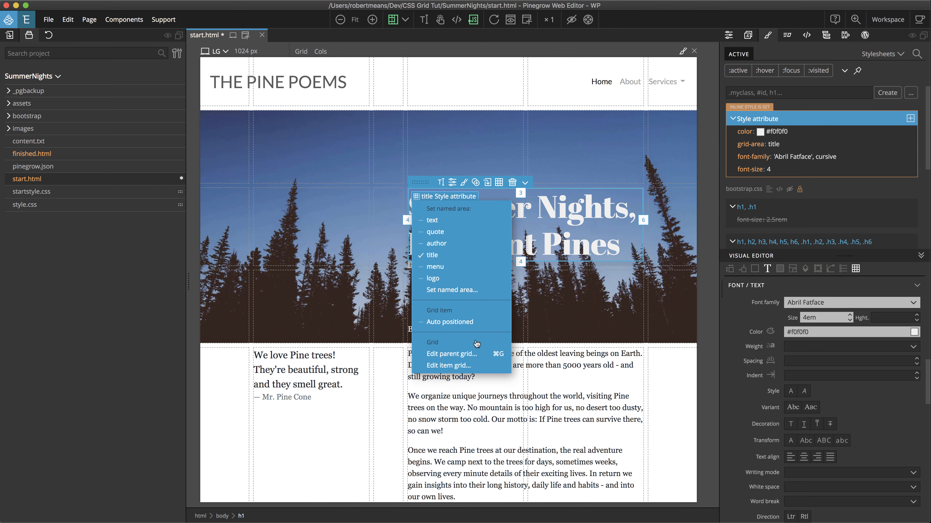
left_click(477, 354)
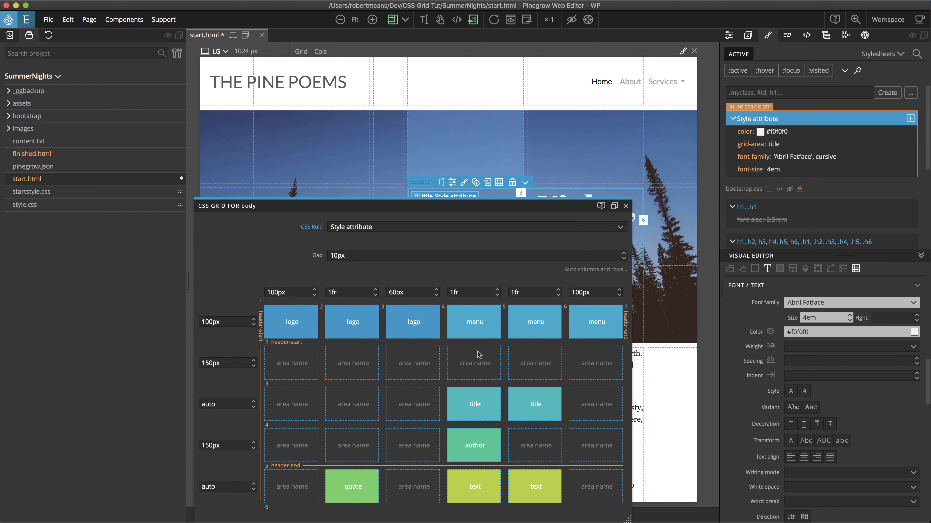
mouse_move(343, 293)
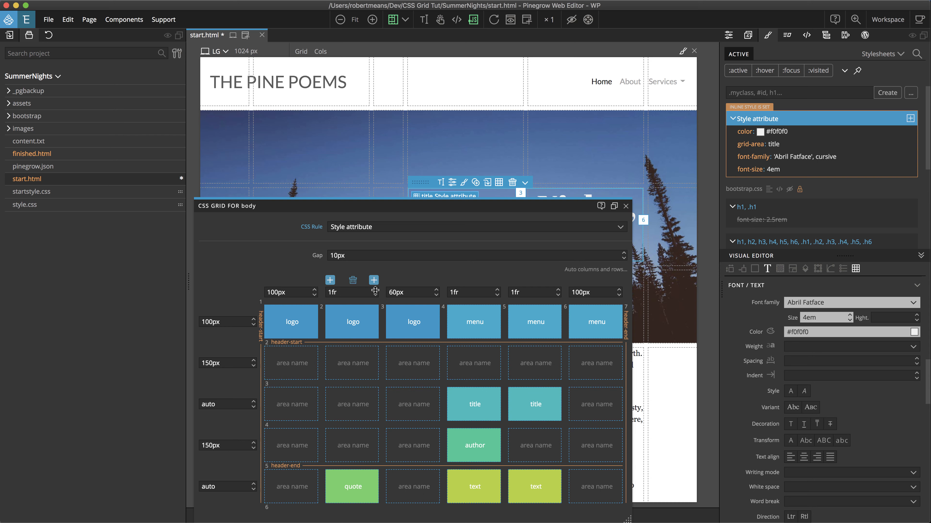
left_click_drag(373, 292, 373, 292)
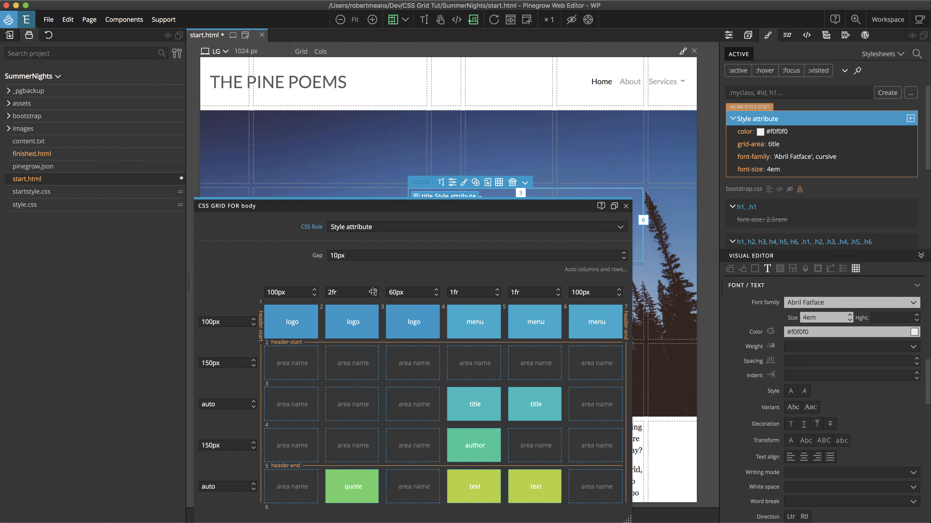
Set the body grid's fourth column to 7fr, keeping the page in view, and close the grid editor.
left_click_drag(437, 208, 326, 118)
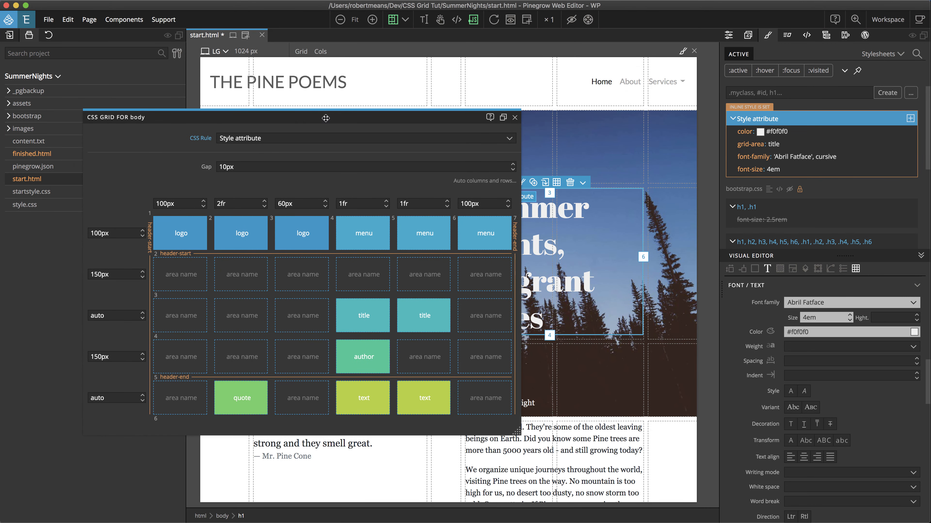
left_click(358, 203)
key("Up")
key("Up")
key("Up")
key("Up")
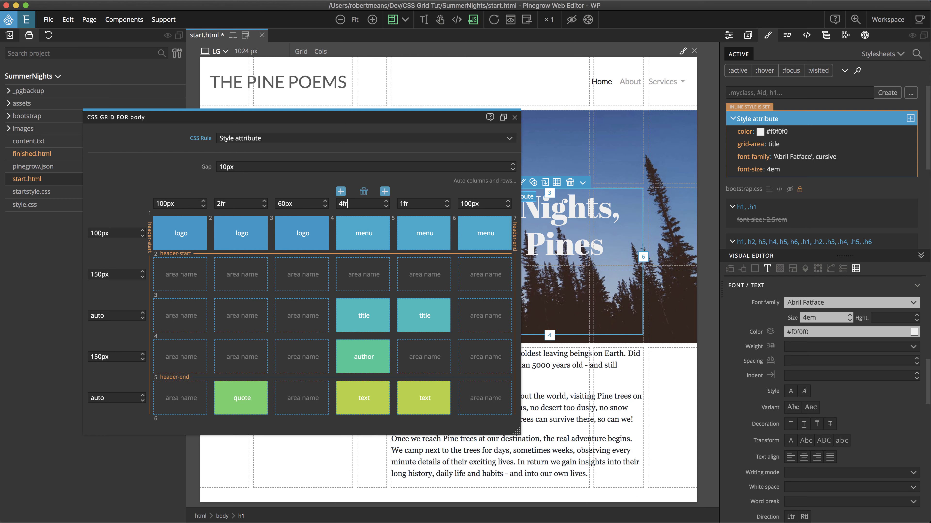
key("Up")
key("Up")
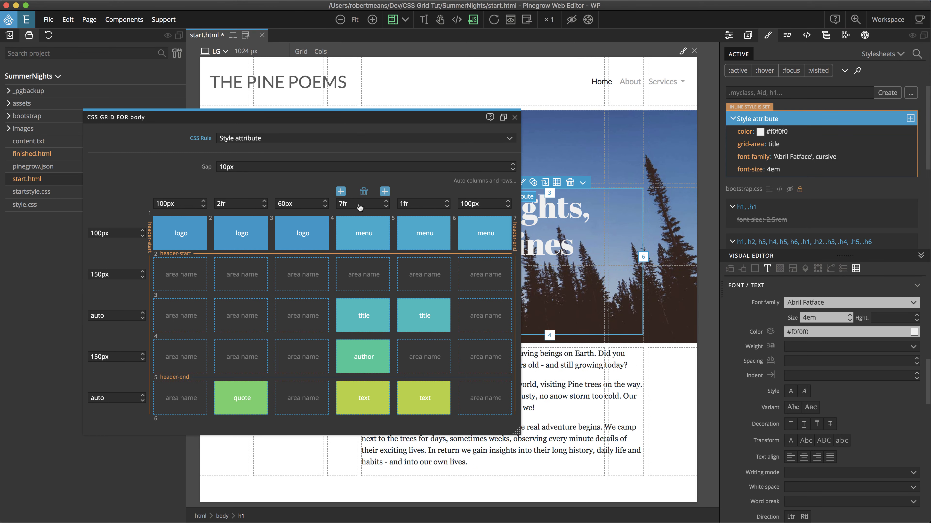
left_click_drag(417, 122, 475, 481)
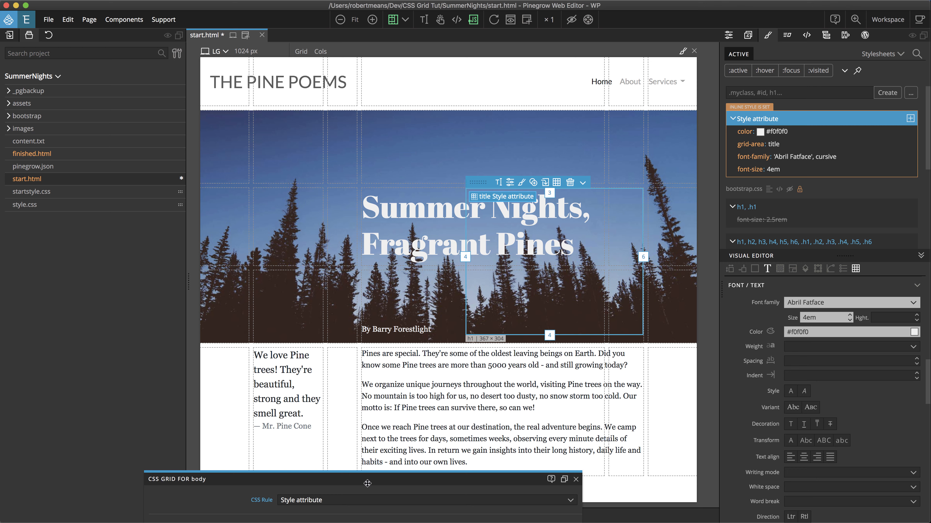
left_click(576, 479)
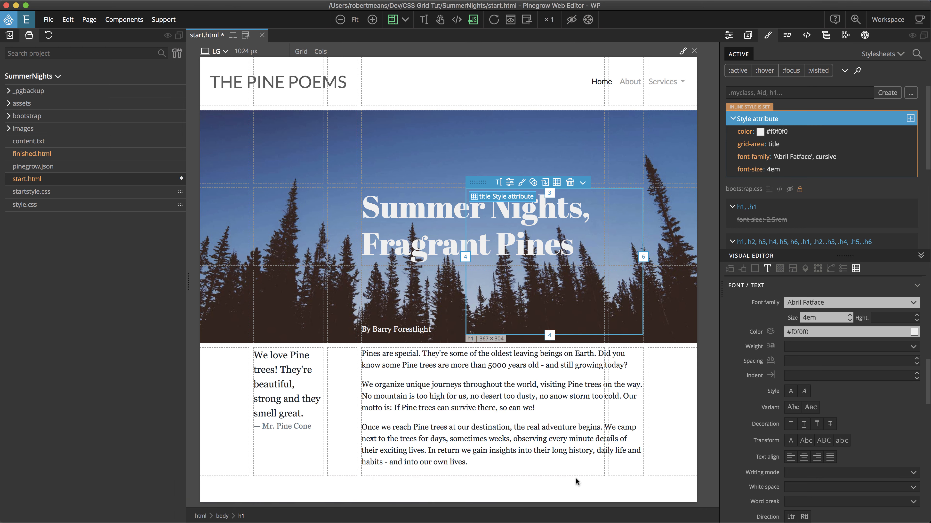
Clear the old logo snippet from the insert code and write the Pug code "p &amp;" for an ampersand paragraph.
key("a")
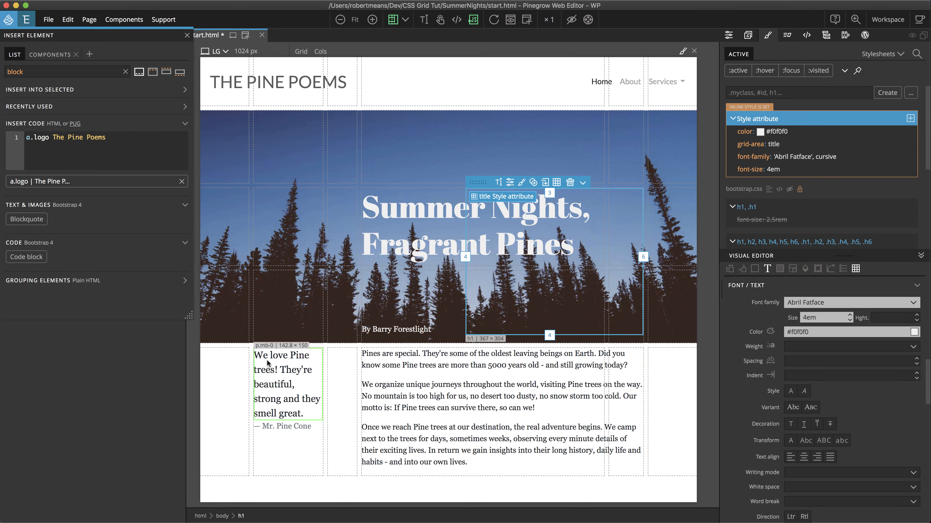
left_click_drag(145, 34, 369, 77)
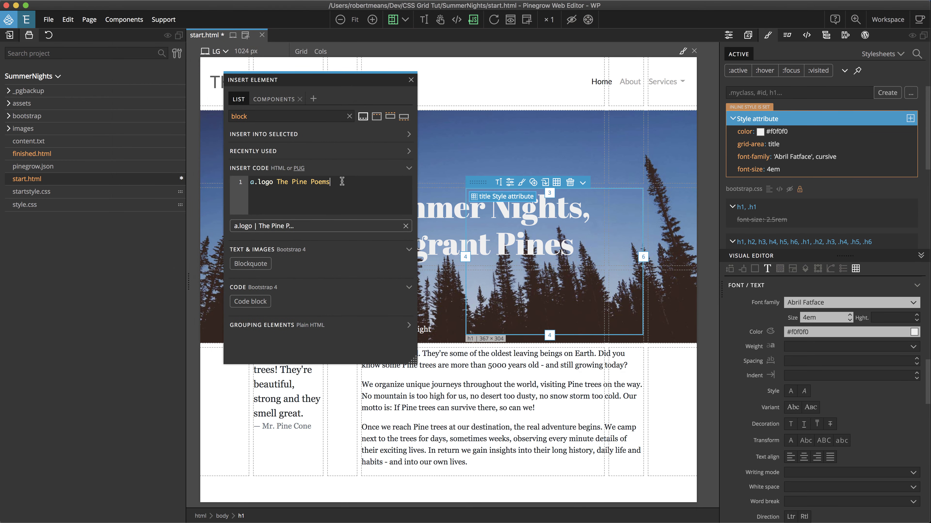
left_click_drag(342, 182, 244, 175)
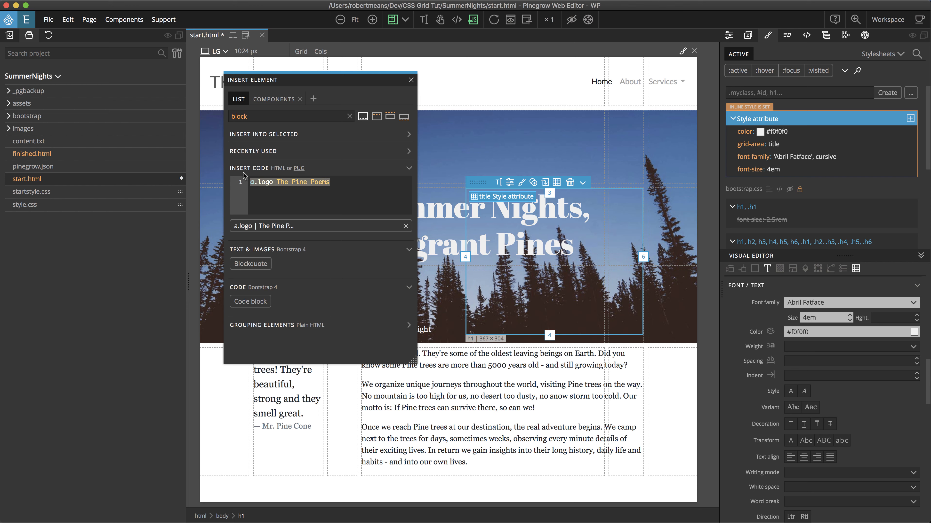
left_click(406, 226)
left_click(299, 183)
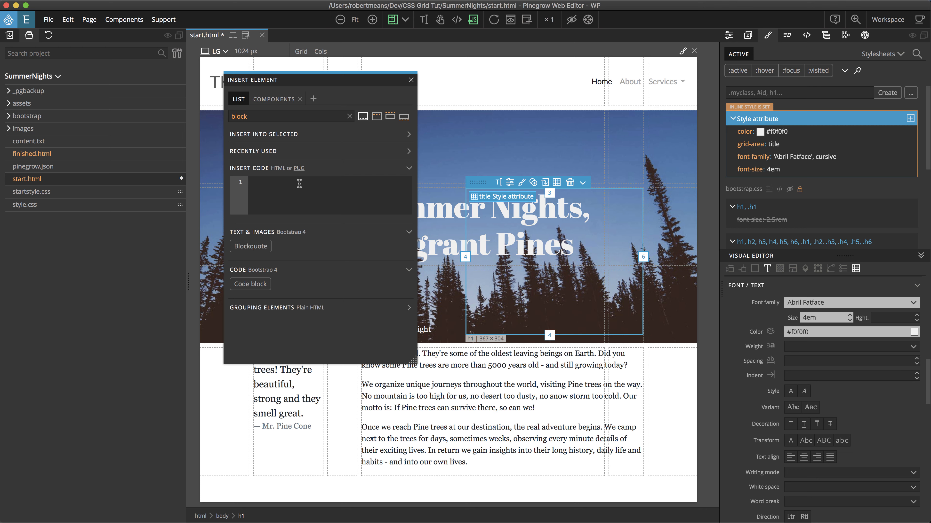
type("p")
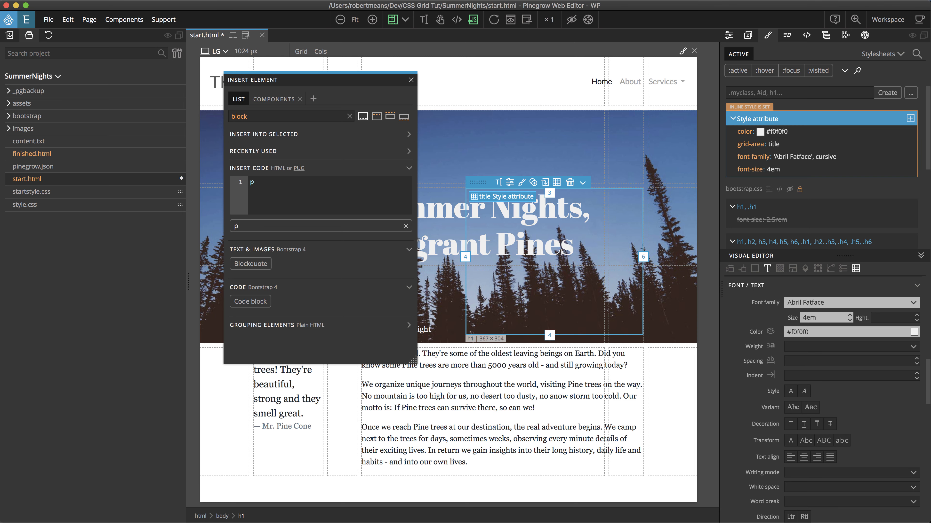
type("&amp;")
Insert the ampersand paragraph into the body grid's first row, second column, and close the element inserter.
left_click_drag(325, 84, 630, 89)
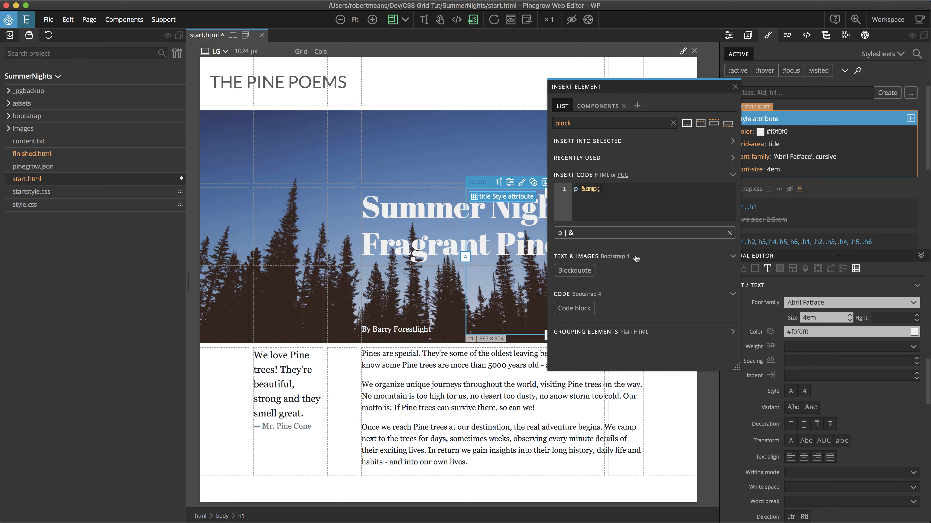
mouse_move(606, 234)
left_click_drag(606, 233, 292, 78)
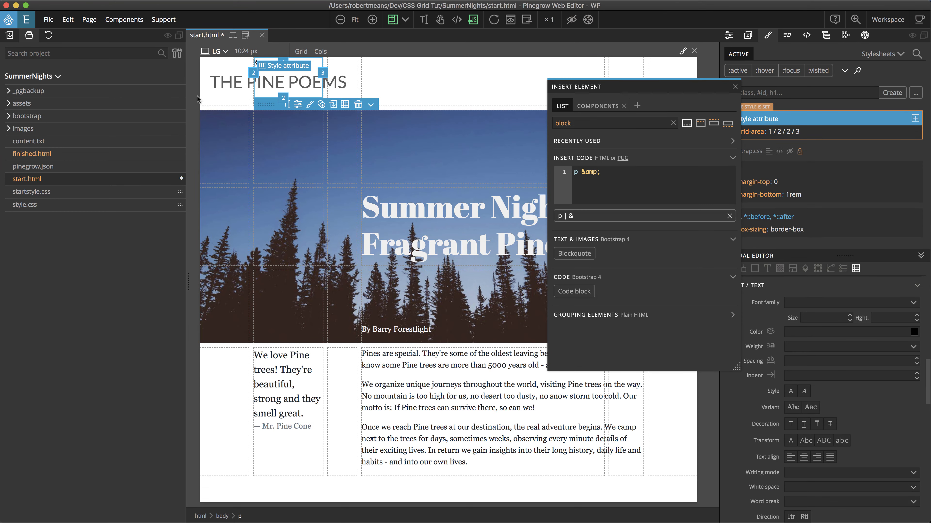
left_click(734, 87)
key("Escape")
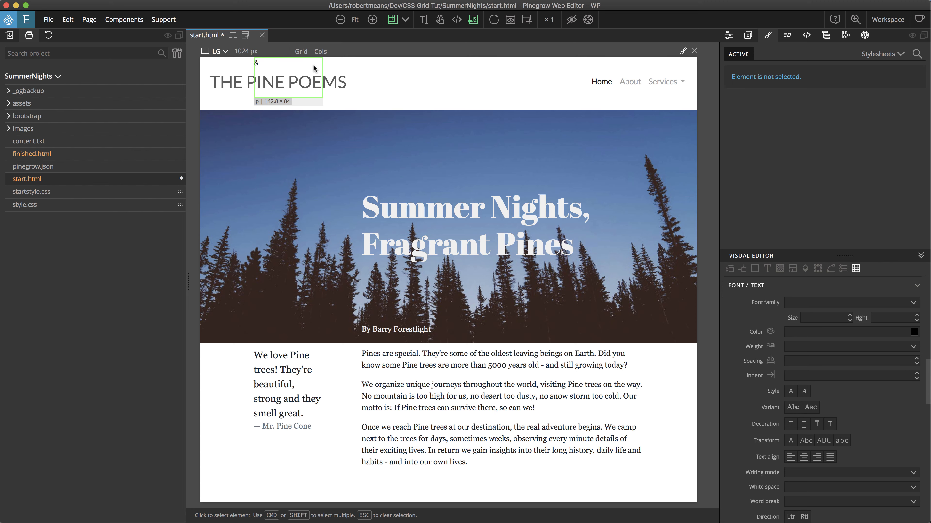
Extend the ampersand paragraph's grid area to column line 5 and row line 4.
left_click(277, 66)
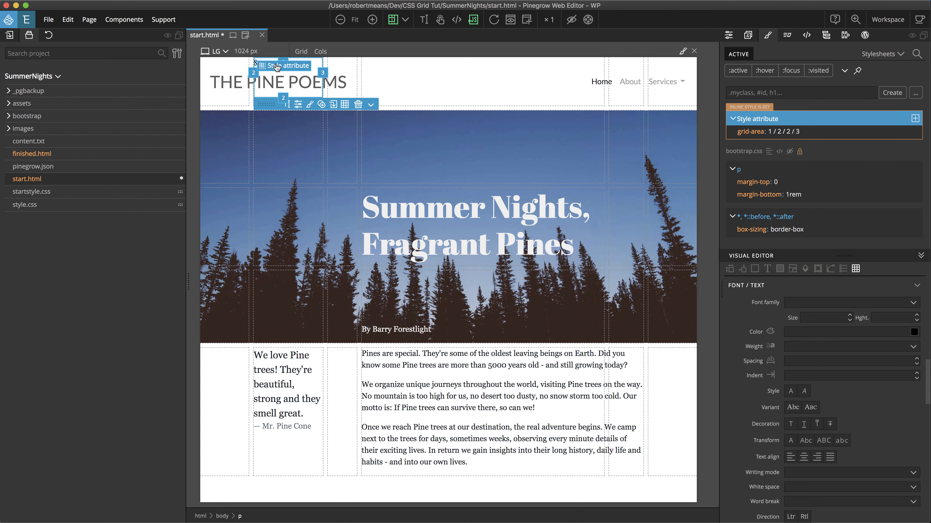
left_click(826, 35)
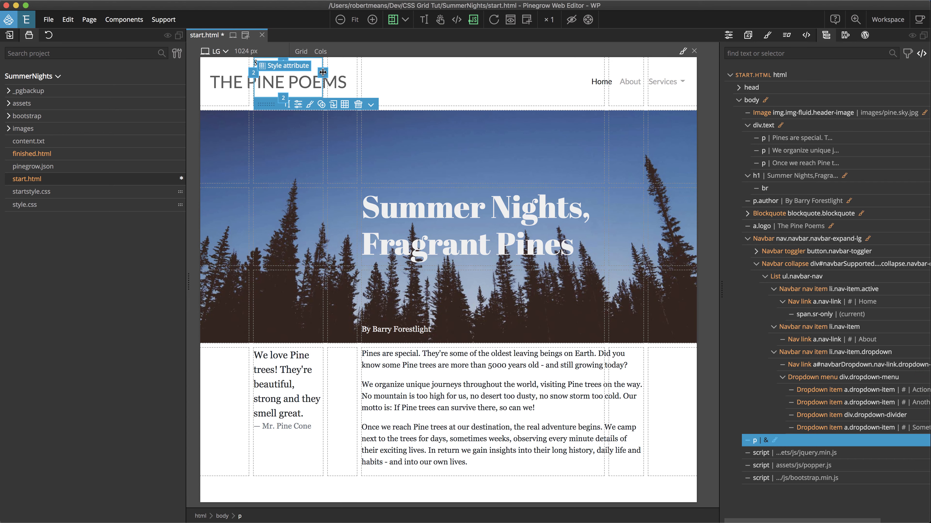
left_click_drag(322, 72, 571, 90)
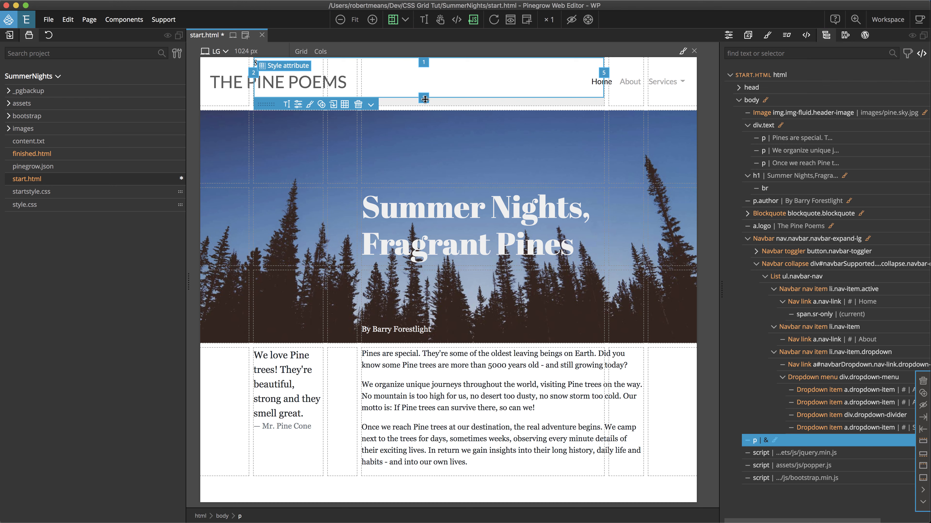
left_click_drag(424, 99, 435, 222)
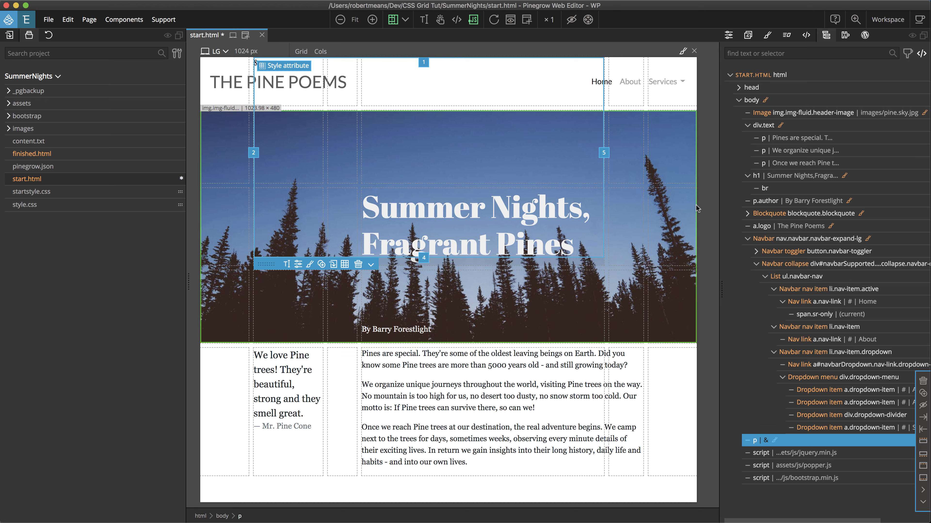
Style the ampersand paragraph with font size 30em, line height 1 and color rgba(0,0,0,0.33).
left_click(767, 36)
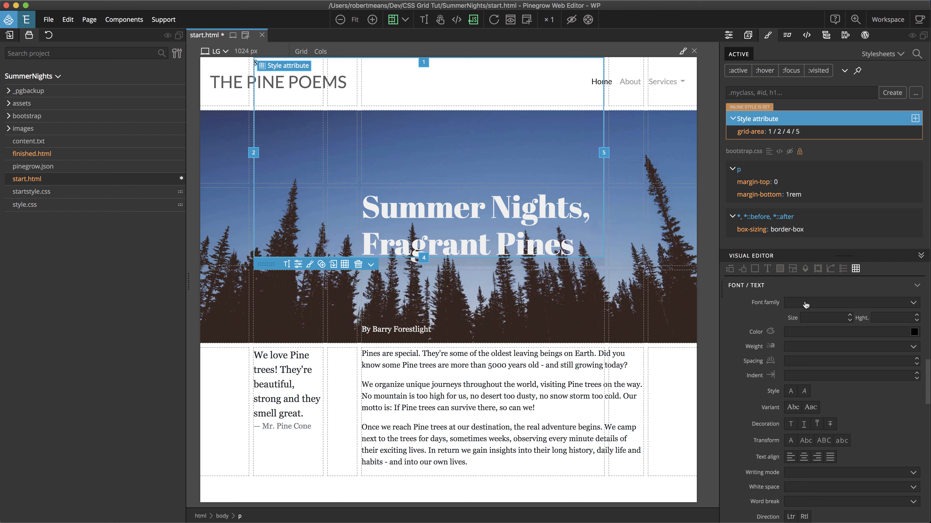
left_click(813, 317)
type("30em")
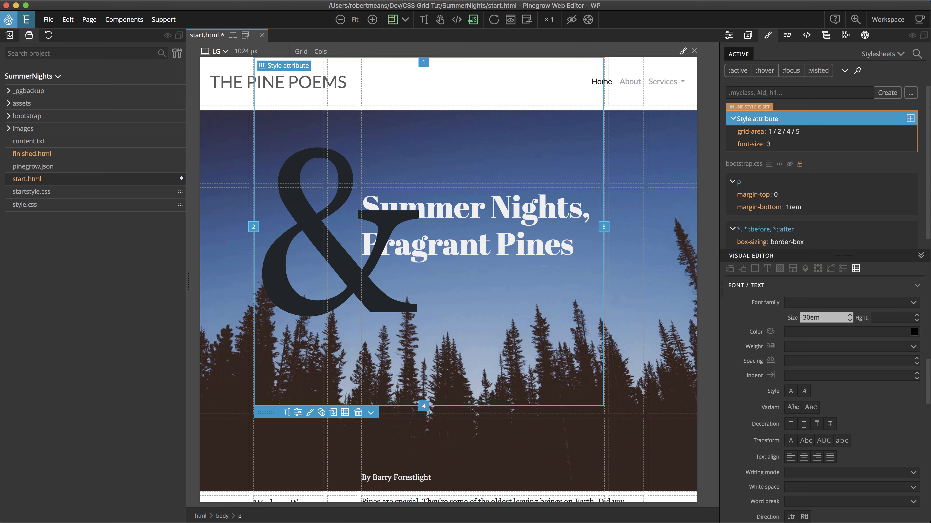
left_click(886, 318)
type("1")
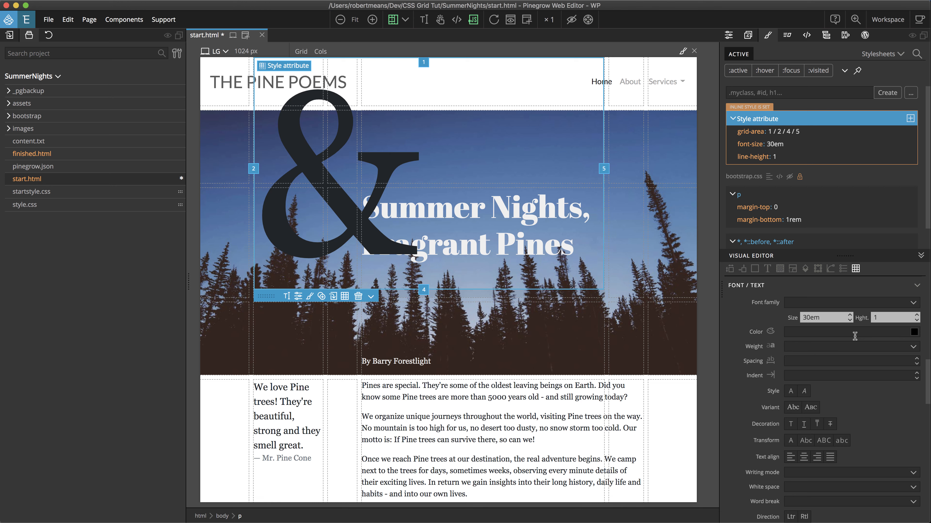
left_click(824, 333)
type("rgba")
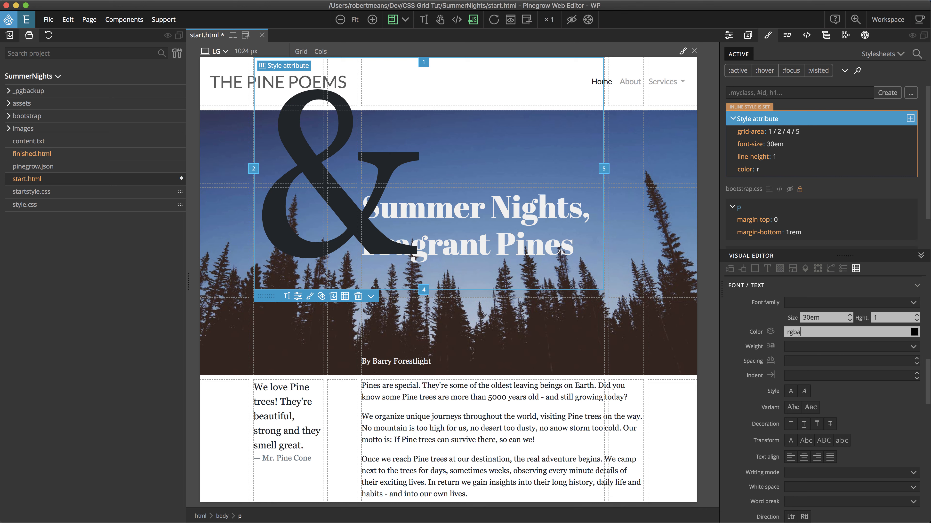
type("(0,0,0,0.33)")
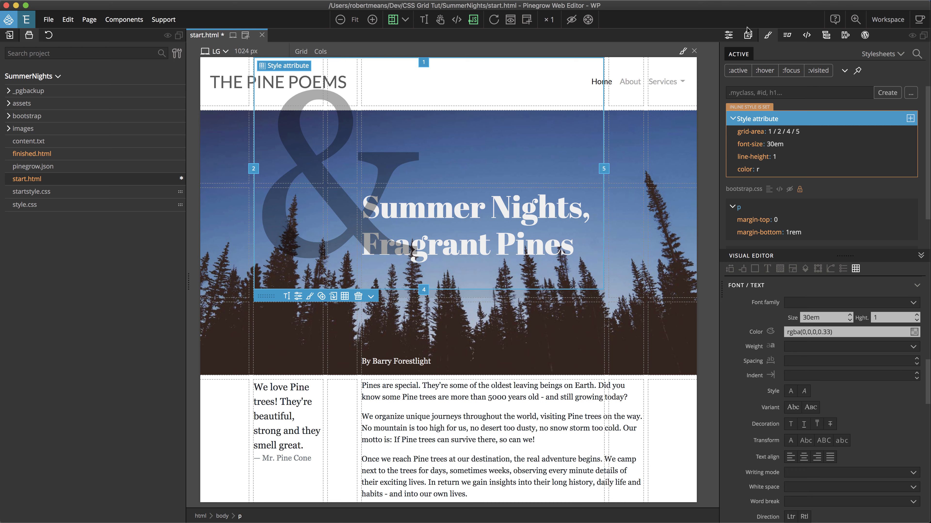
Move the logo link and the navbar together to the start of the body, above the header image.
left_click(825, 35)
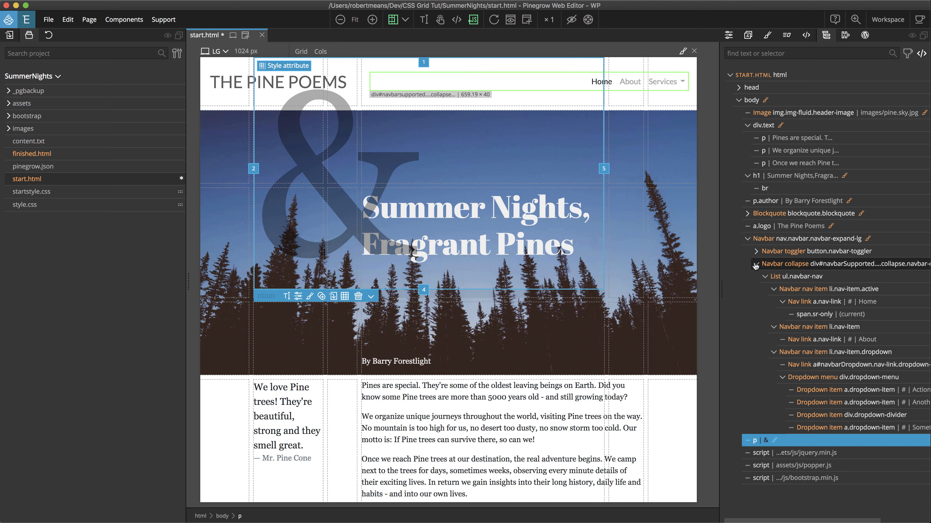
left_click(747, 239)
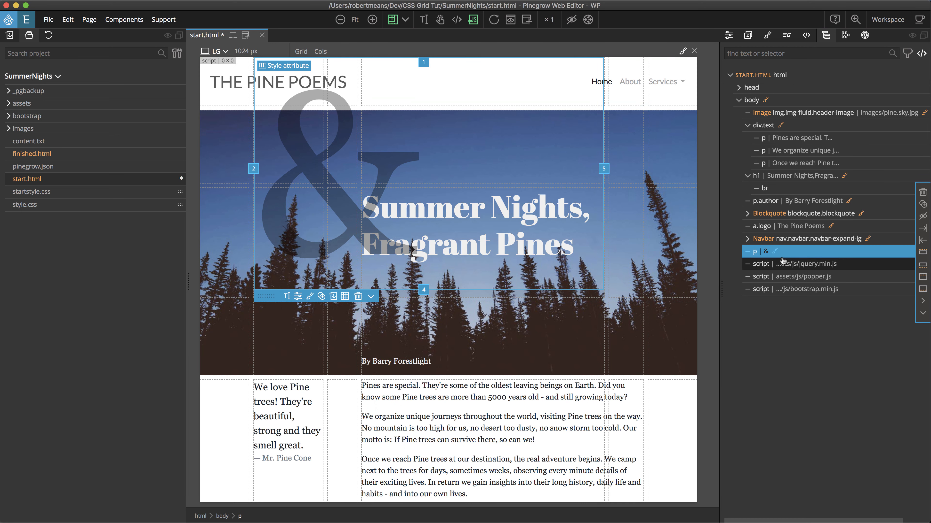
left_click(776, 230)
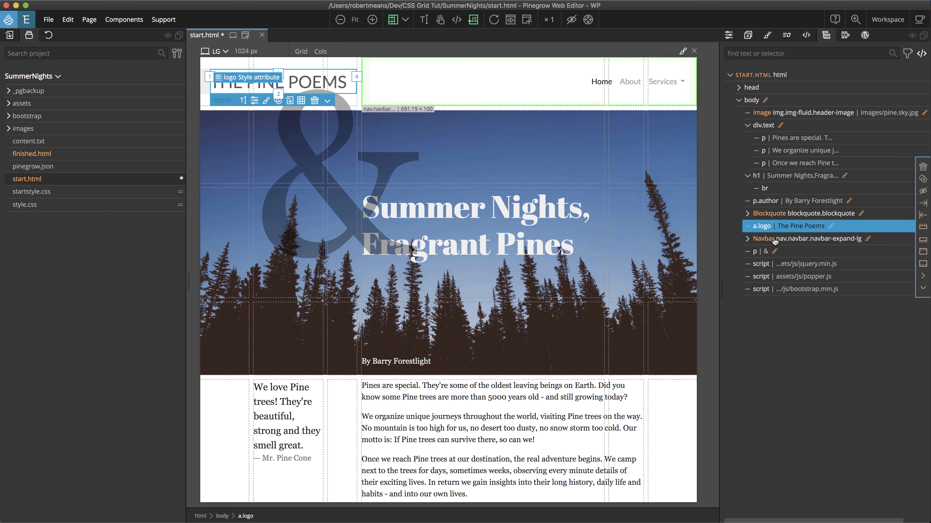
left_click(774, 239, "shift")
left_click_drag(775, 241, 774, 113)
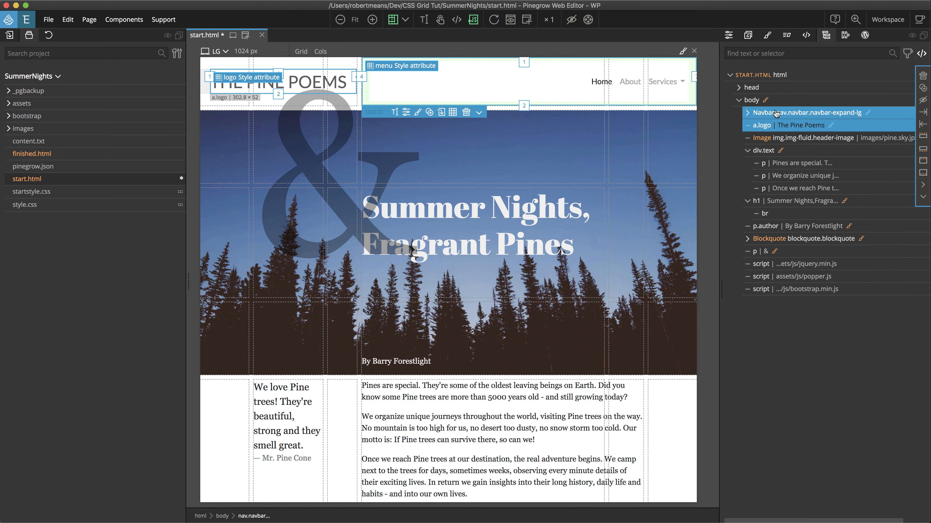
Move the h1 heading and the author paragraph together above div.text in the body's element order.
left_click(748, 201)
left_click(758, 202)
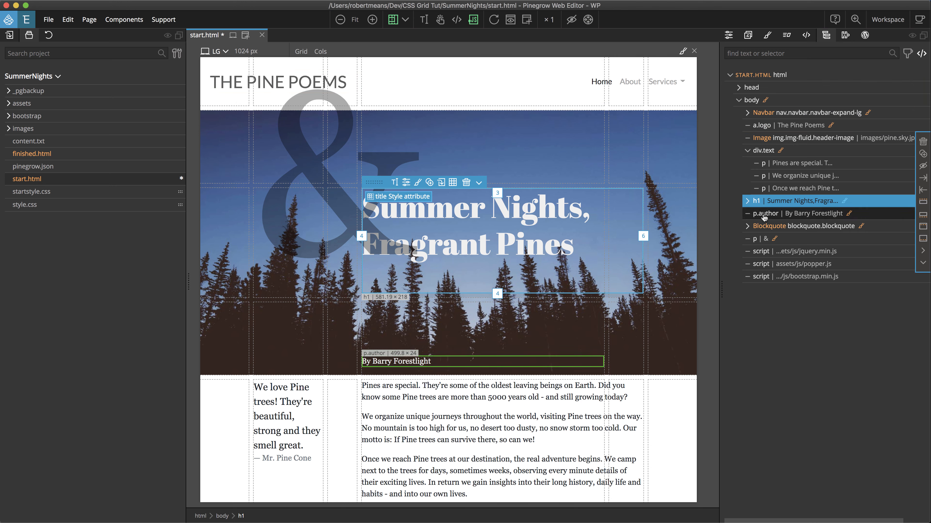
left_click(763, 216, "shift")
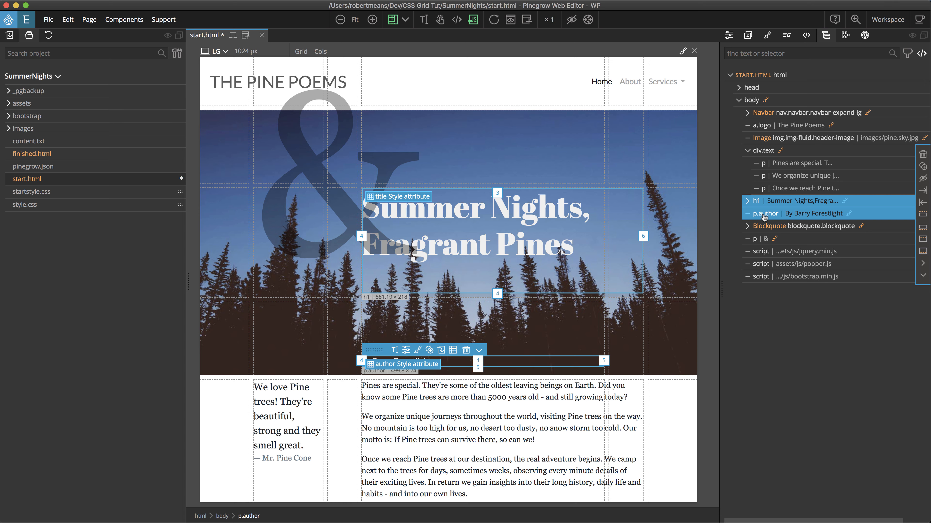
left_click_drag(762, 201, 761, 149)
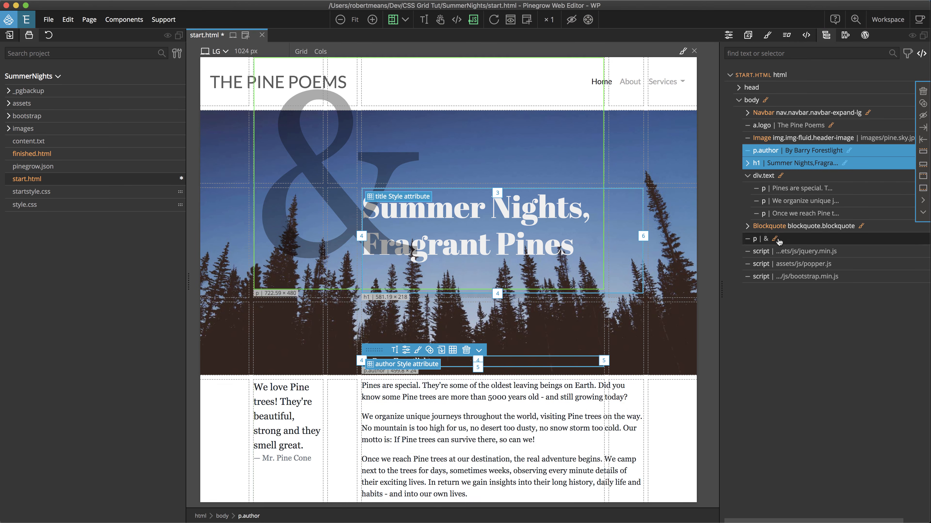
Reorder the body elements after the header image to ampersand paragraph, h1, author paragraph, blockquote and div.text.
left_click(770, 228)
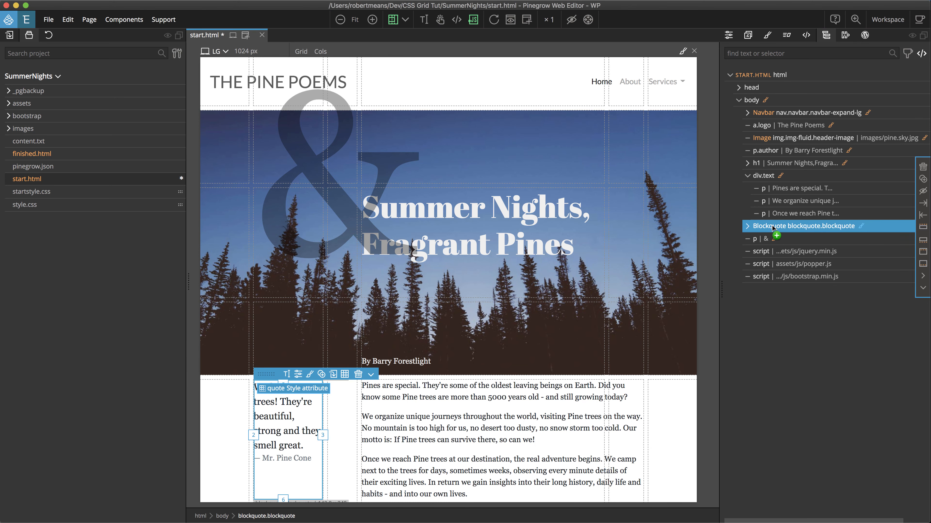
left_click_drag(772, 228, 767, 175)
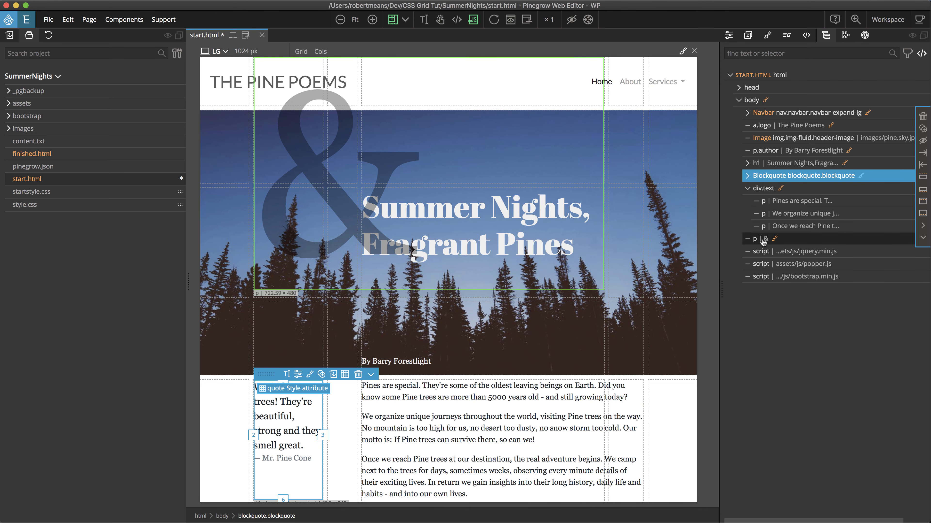
left_click_drag(763, 242, 758, 158)
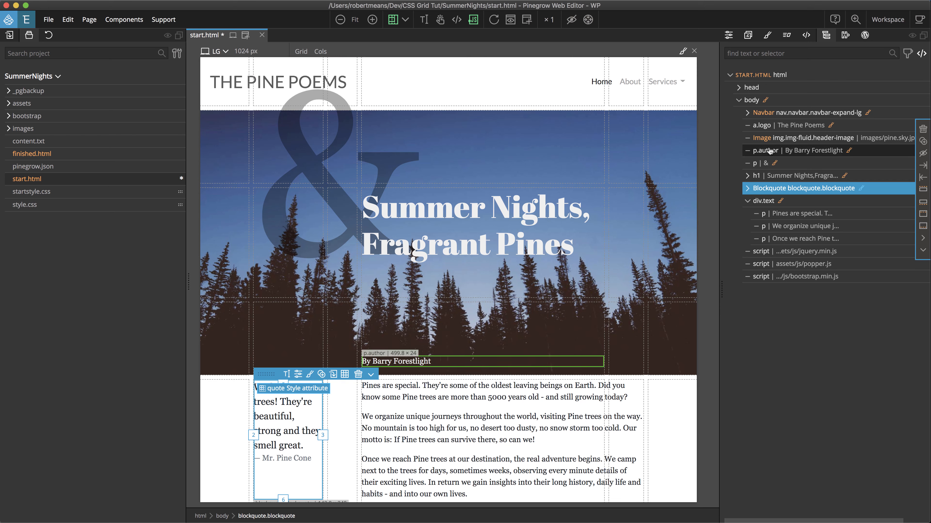
left_click_drag(769, 151, 769, 185)
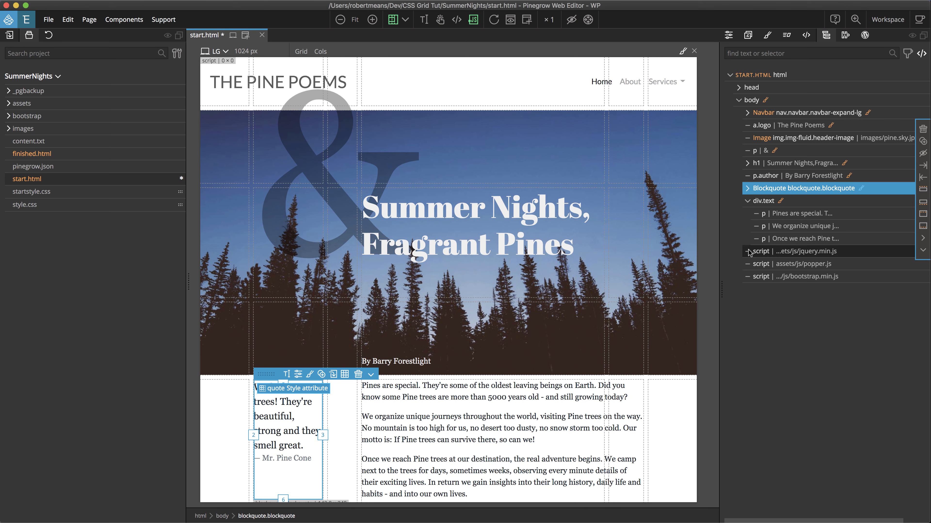
Extend the ampersand paragraph's grid area down to the end of the header area and deselect it.
left_click(336, 235)
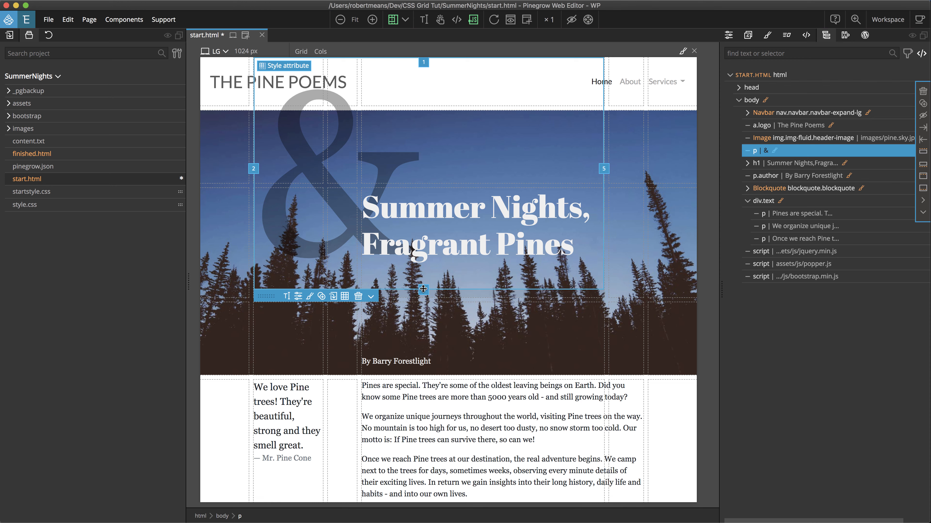
left_click_drag(424, 289, 420, 331)
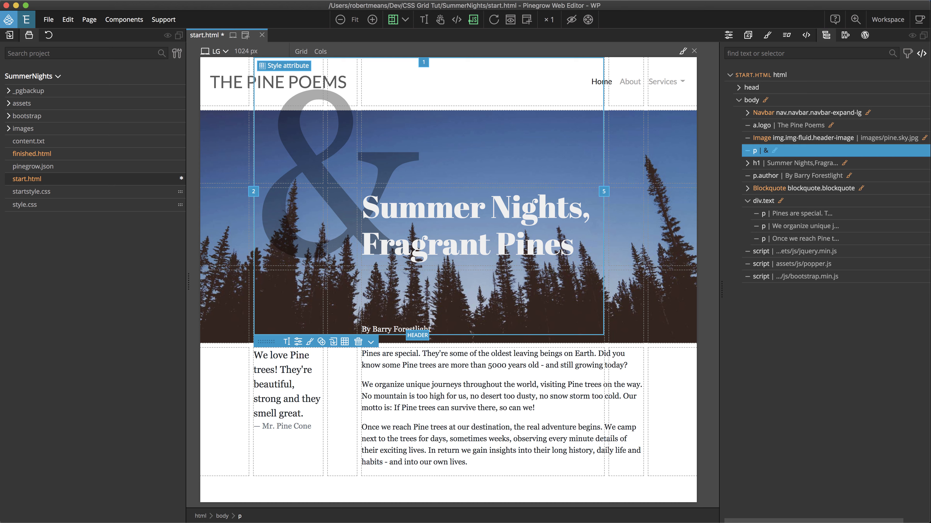
left_click(710, 272)
Narrow the page view to about 626 px and look through the layout from header to article text.
left_click_drag(698, 274, 506, 291)
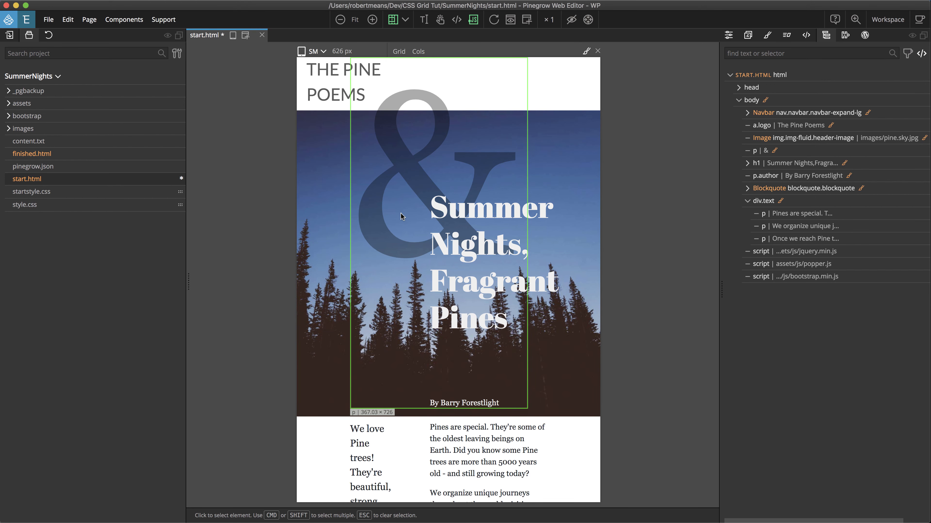
scroll(477, 330, "down", 5)
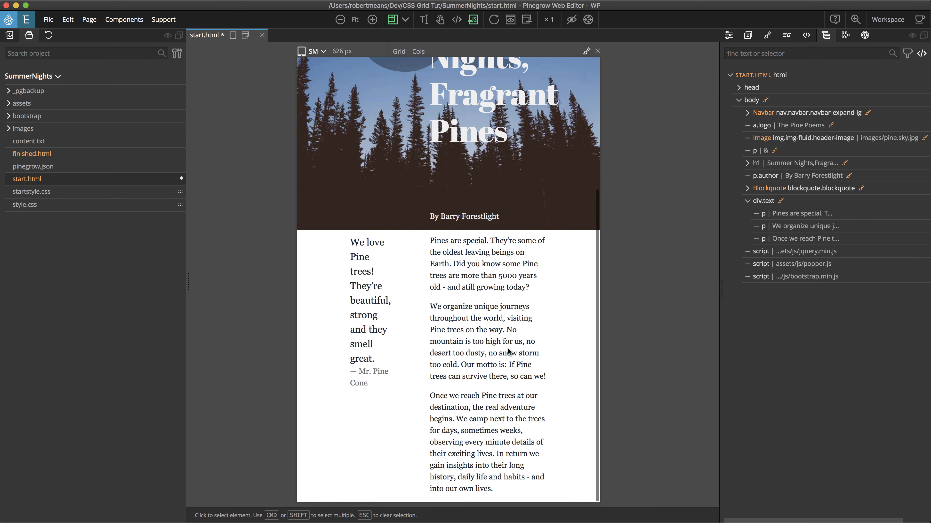
scroll(509, 352, "up", 5)
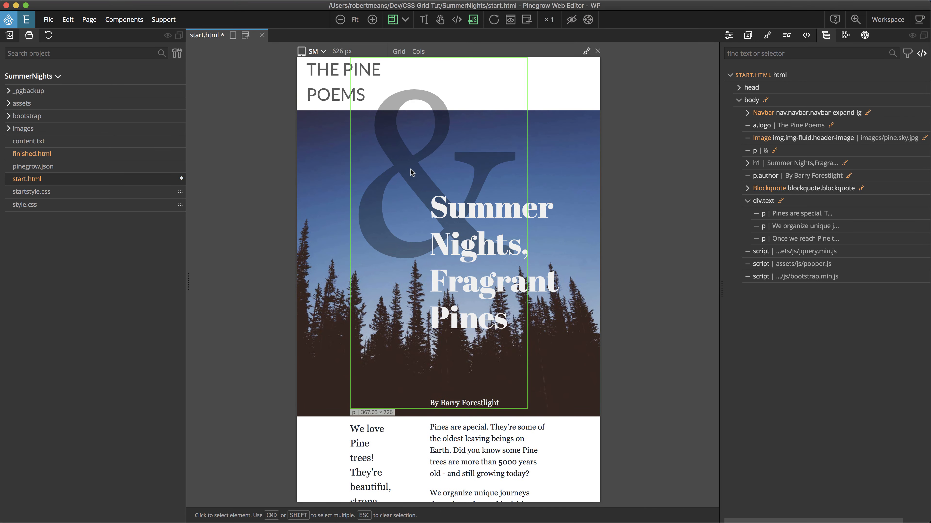